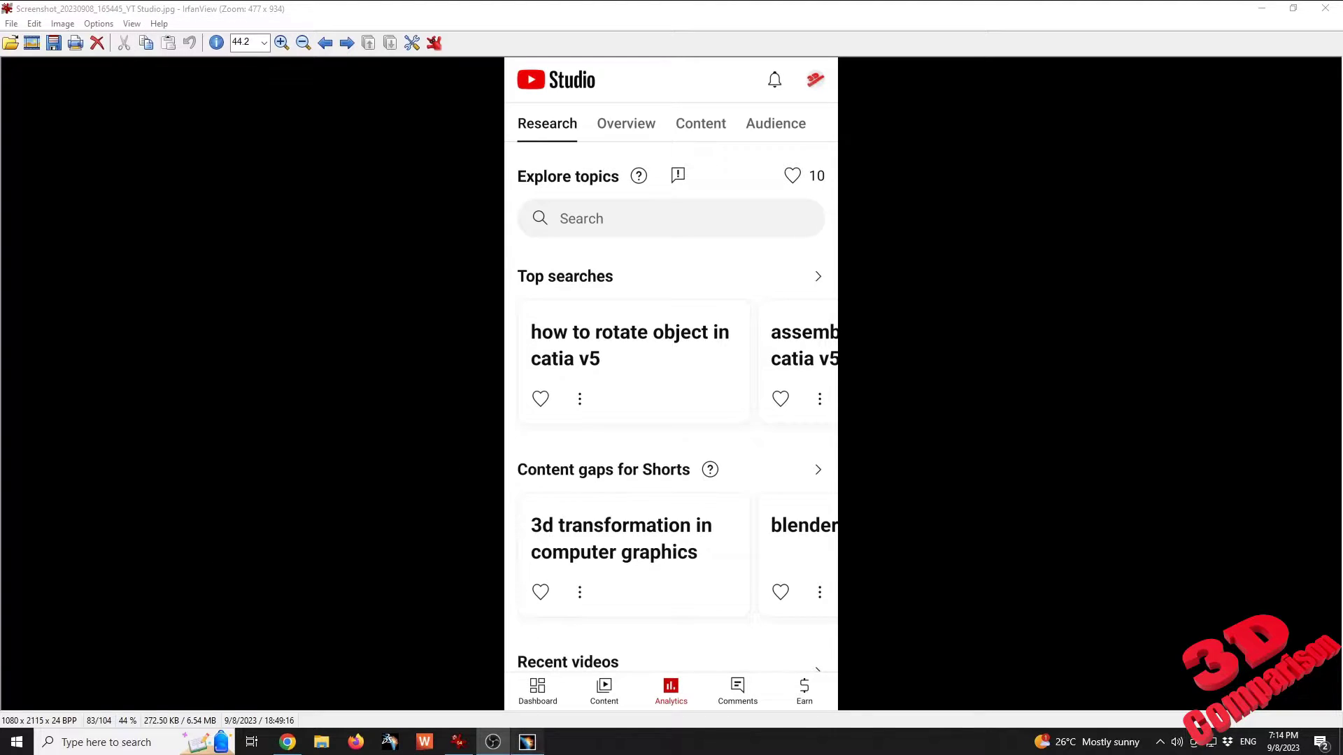
# - Switch to CATIA V5 and create a new part document named Part1 with hybrid design enabled
pyautogui.click(528, 742)
pyautogui.click(44, 23)
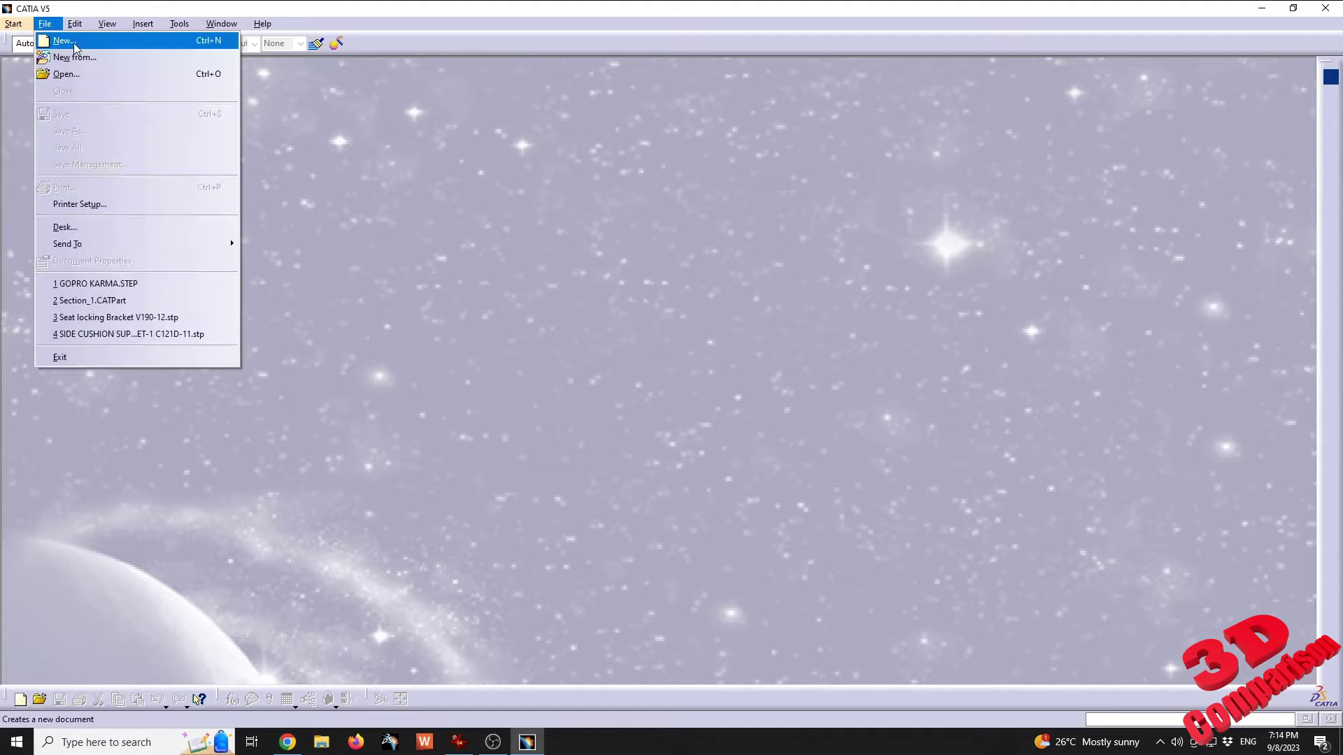
pyautogui.click(63, 32)
pyautogui.write('Part')
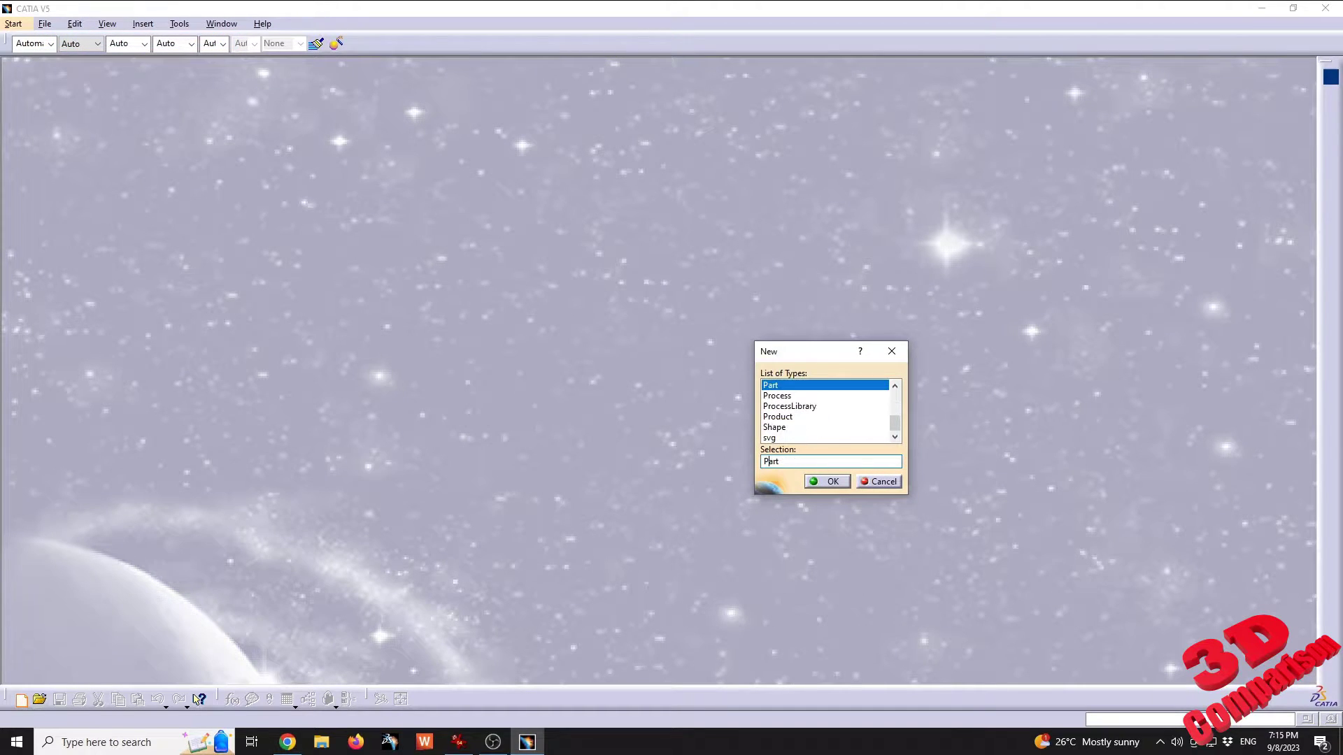
pyautogui.press('Return')
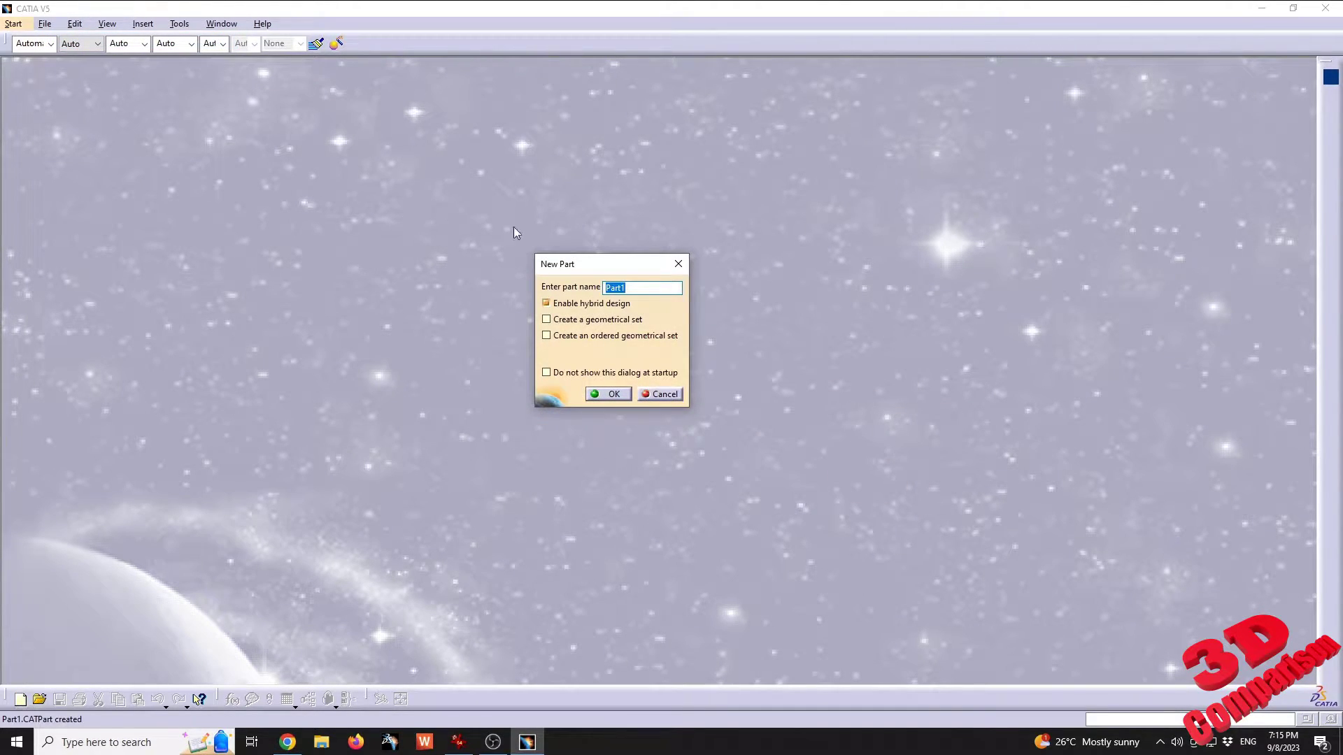
pyautogui.click(606, 394)
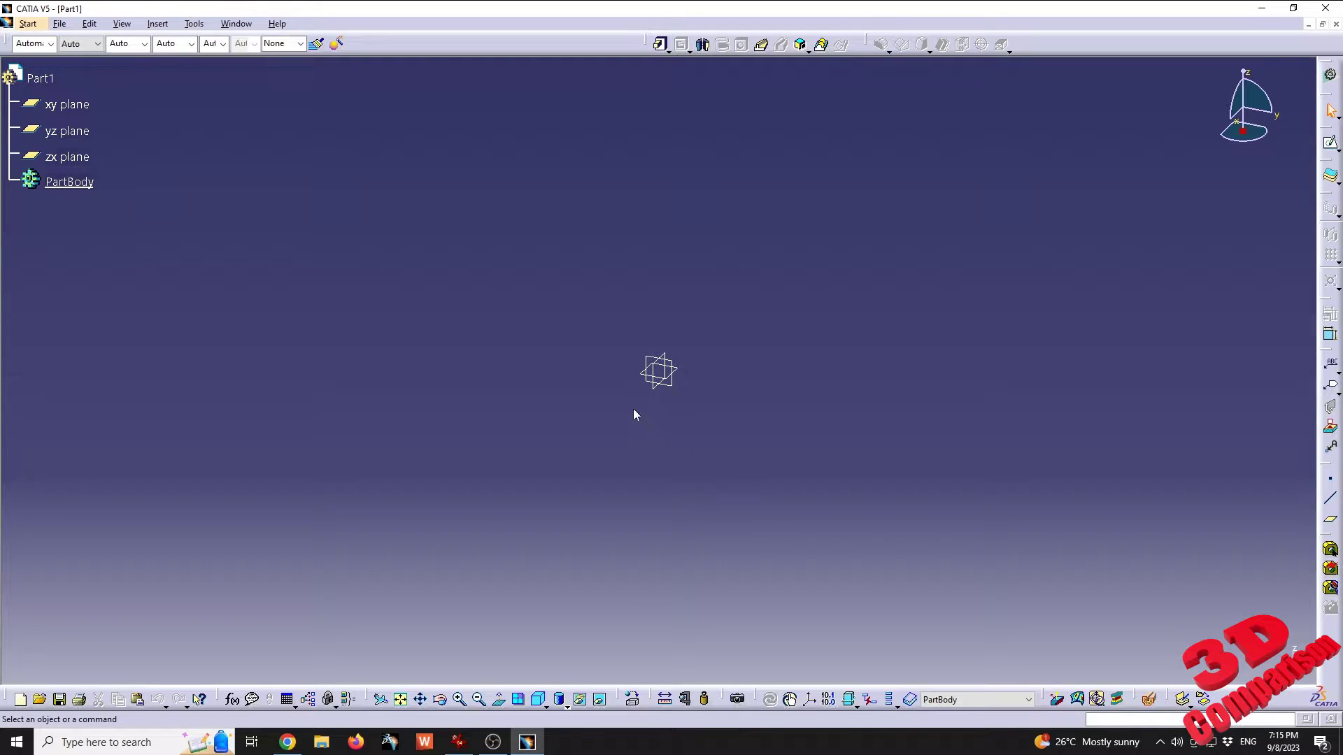
pyautogui.moveTo(633, 408); pyautogui.dragTo(801, 324, button='middle')
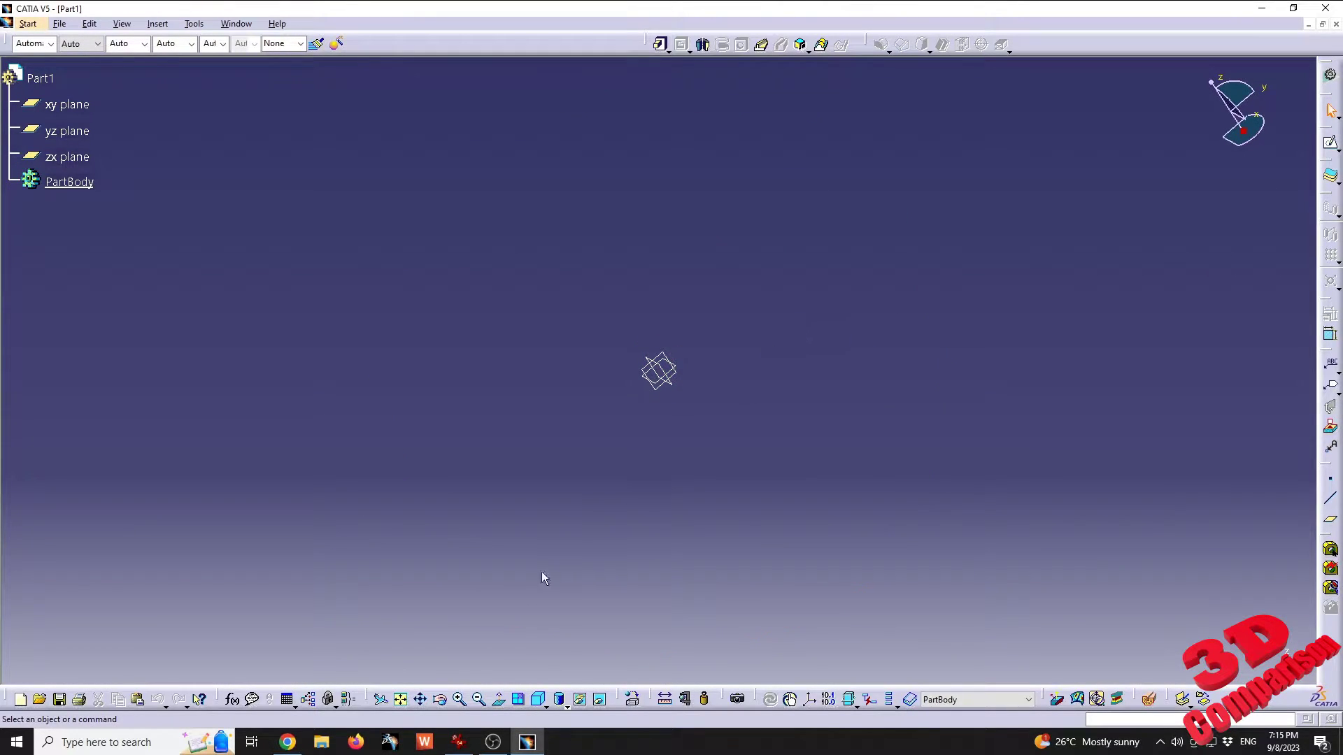
pyautogui.click(442, 701)
pyautogui.moveTo(842, 310); pyautogui.dragTo(487, 665)
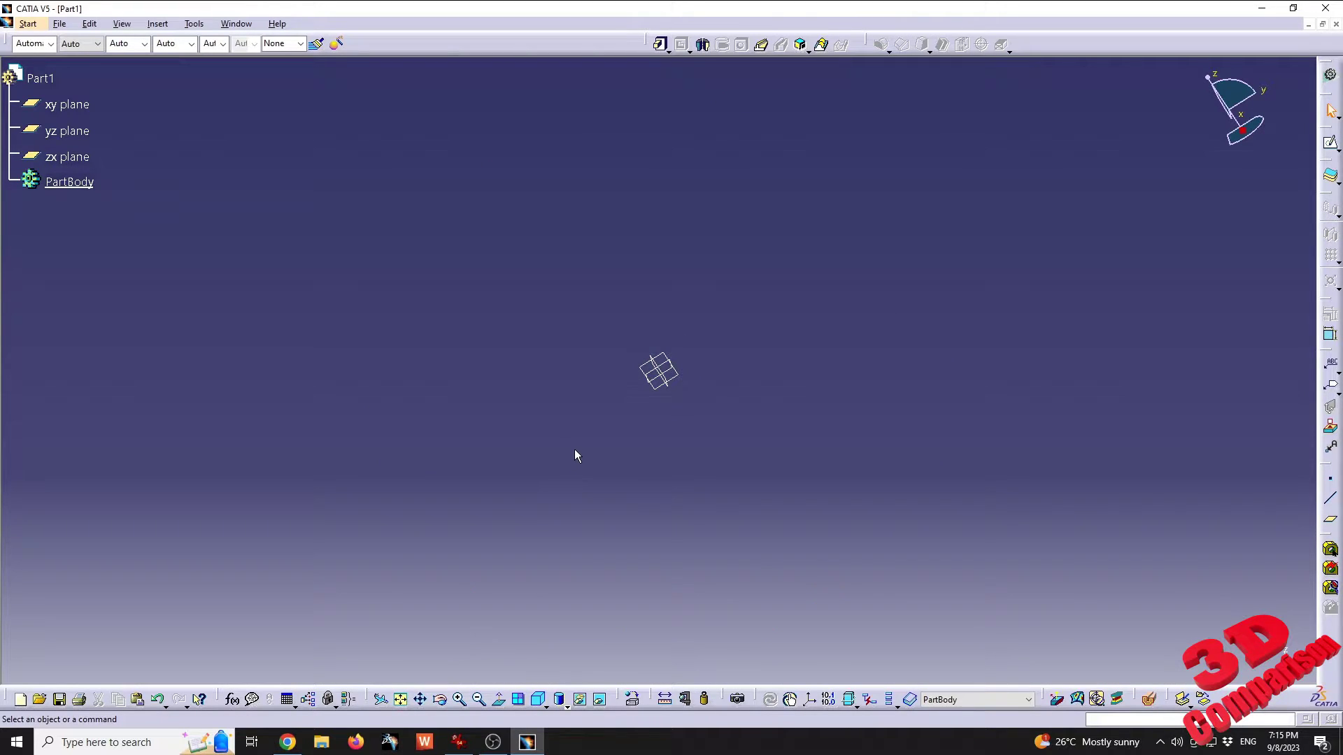
# - Open a sketch on the xy plane and draw a centered rectangle about 180 mm by 80 mm at the origin
pyautogui.click(67, 104)
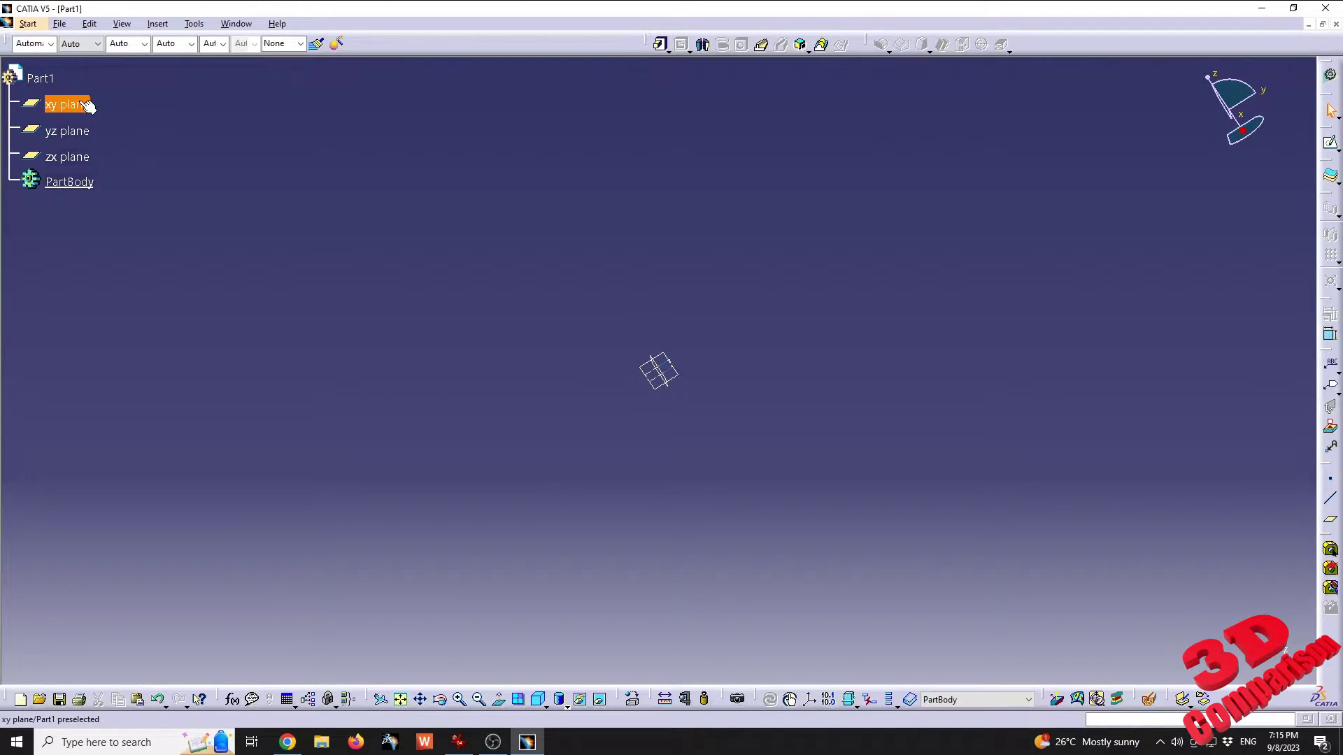
pyautogui.click(1331, 144)
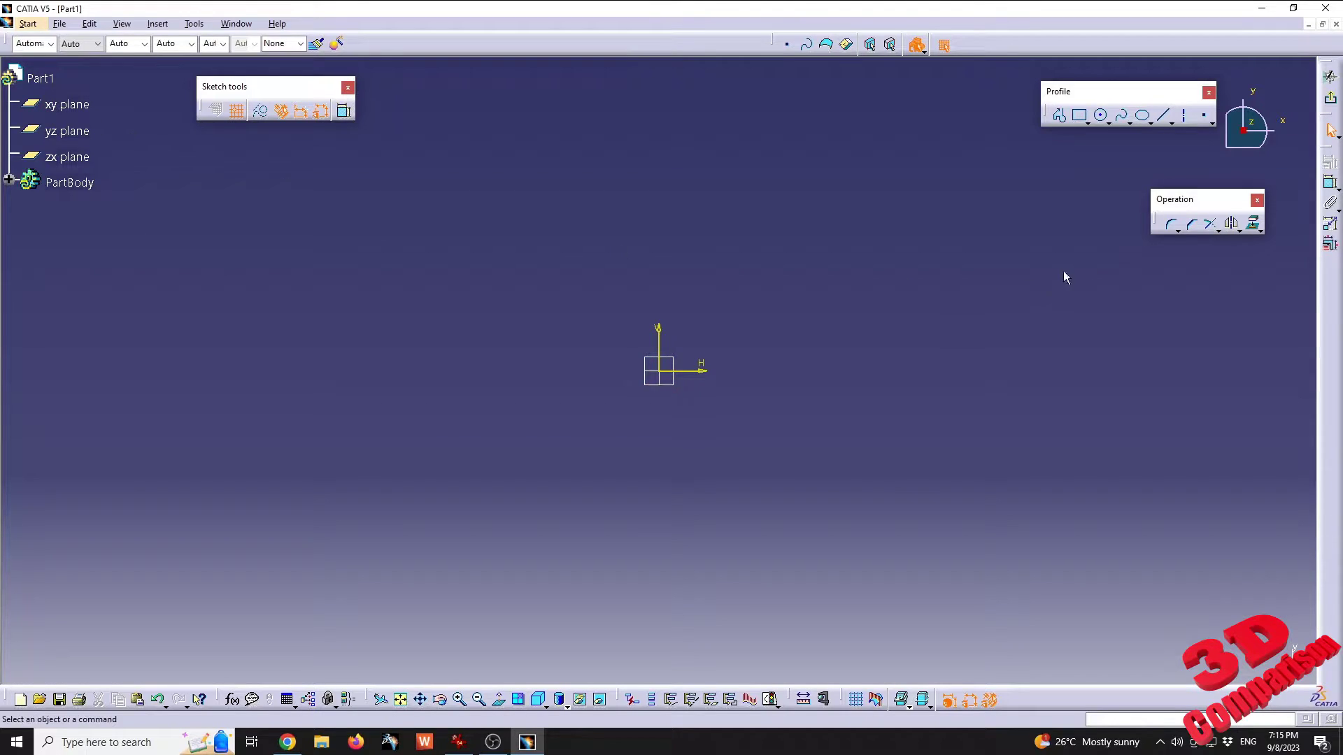
pyautogui.click(1088, 123)
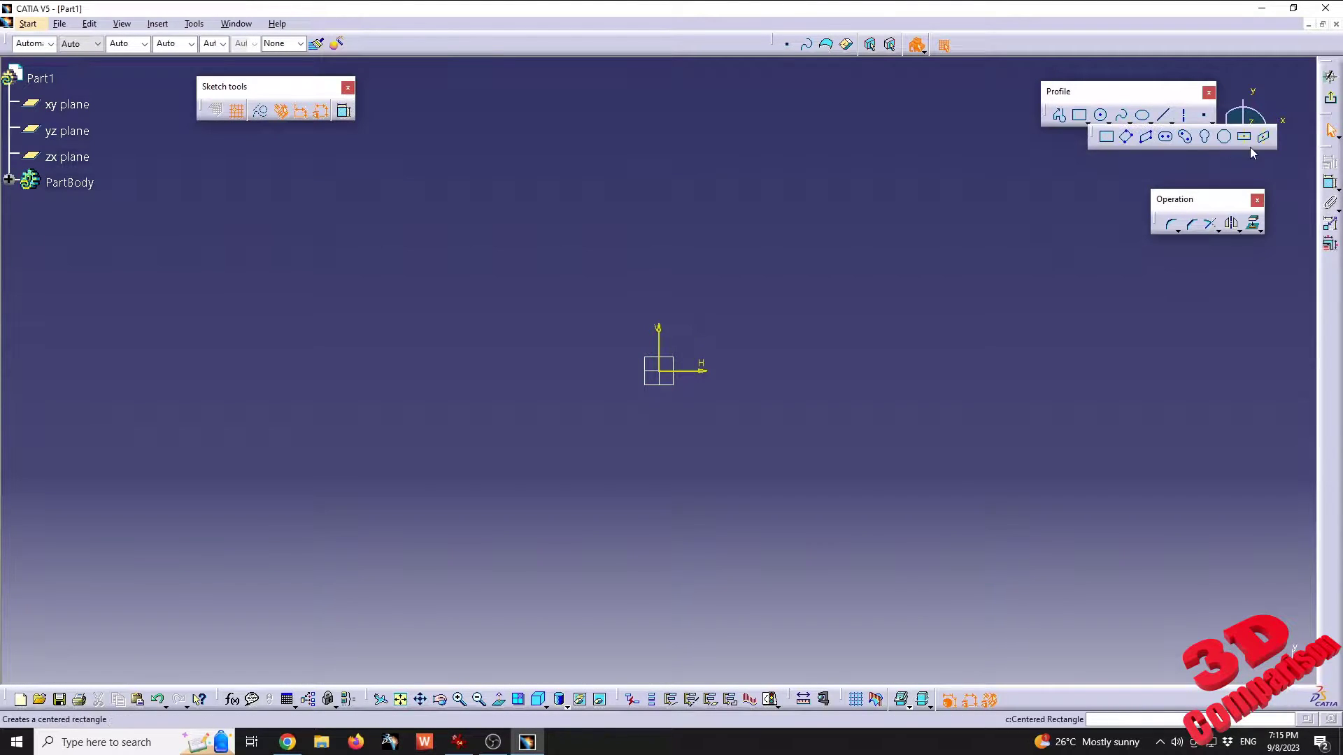
pyautogui.click(1245, 138)
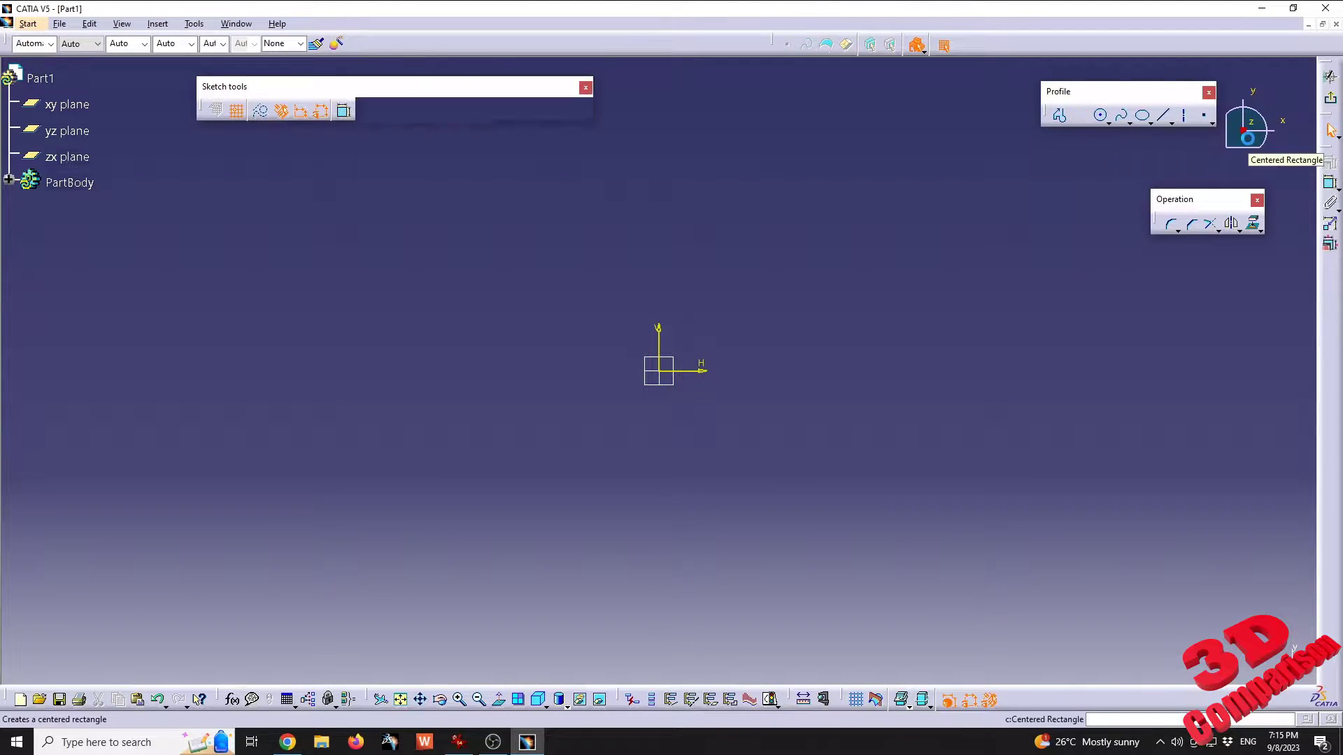
pyautogui.click(663, 371)
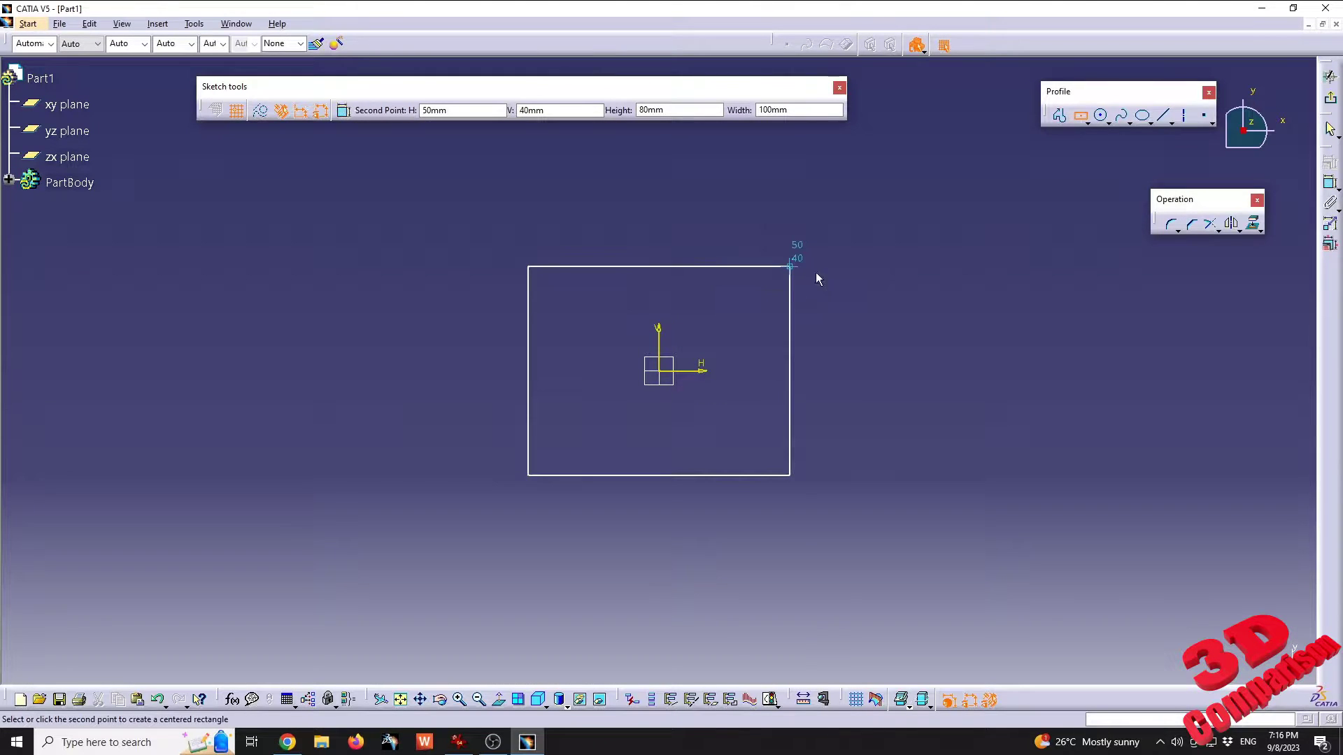
pyautogui.click(886, 274)
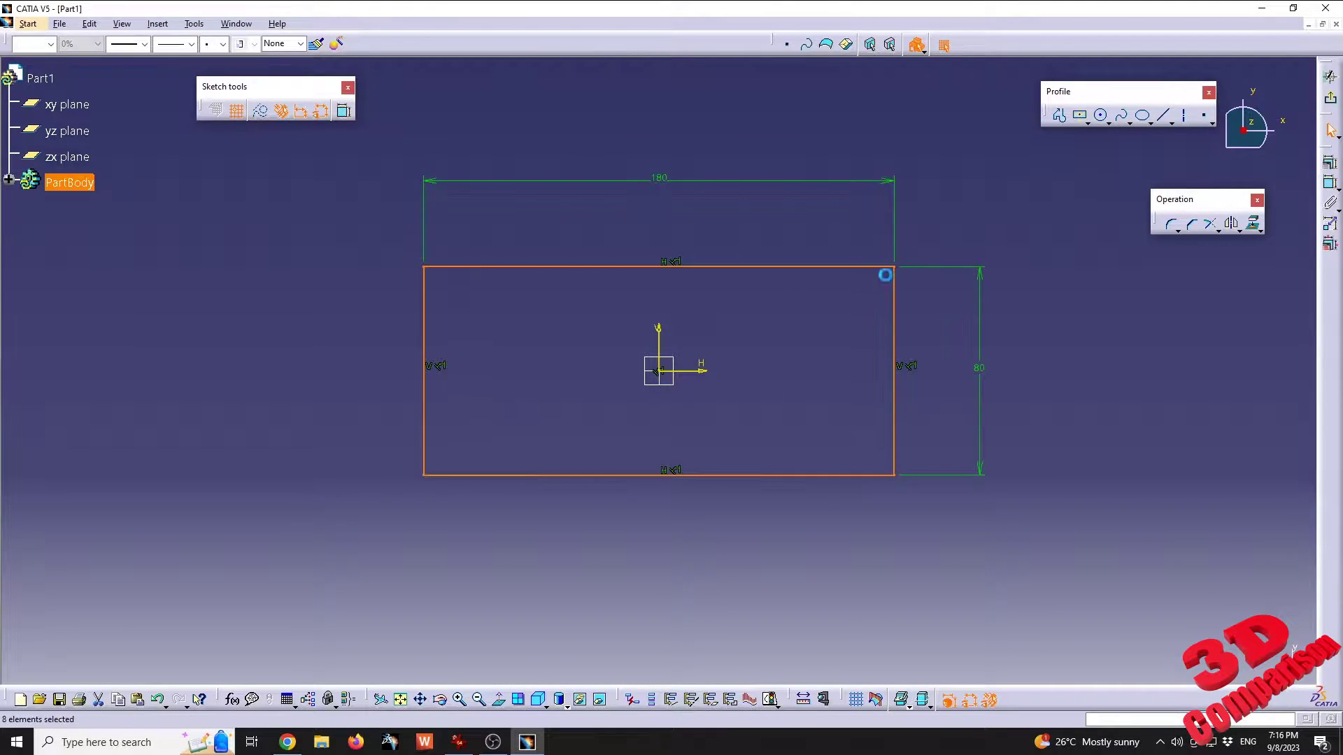
# - Begin a sketch rotation of the whole rectangle in duplicate mode, centered on the origin with the vertical axis as angle reference
pyautogui.click(157, 23)
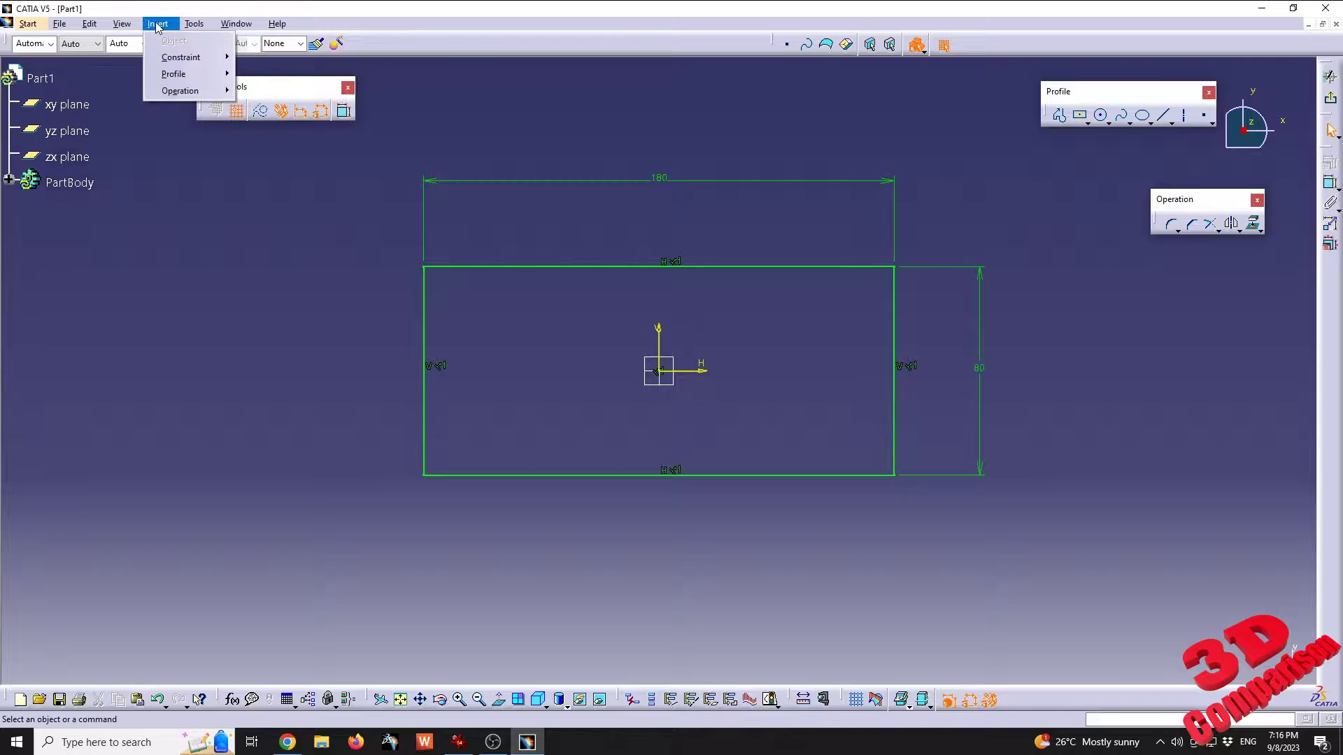
pyautogui.moveTo(189, 91)
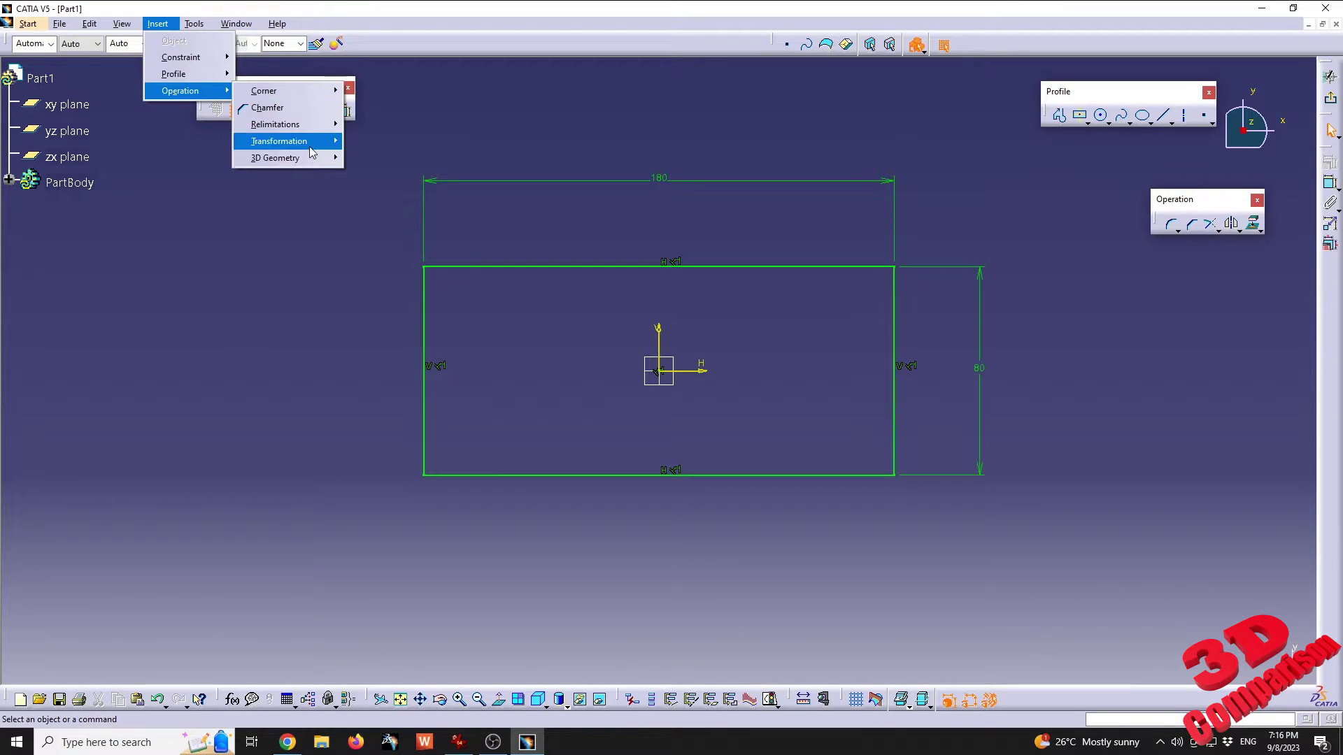
pyautogui.moveTo(308, 141)
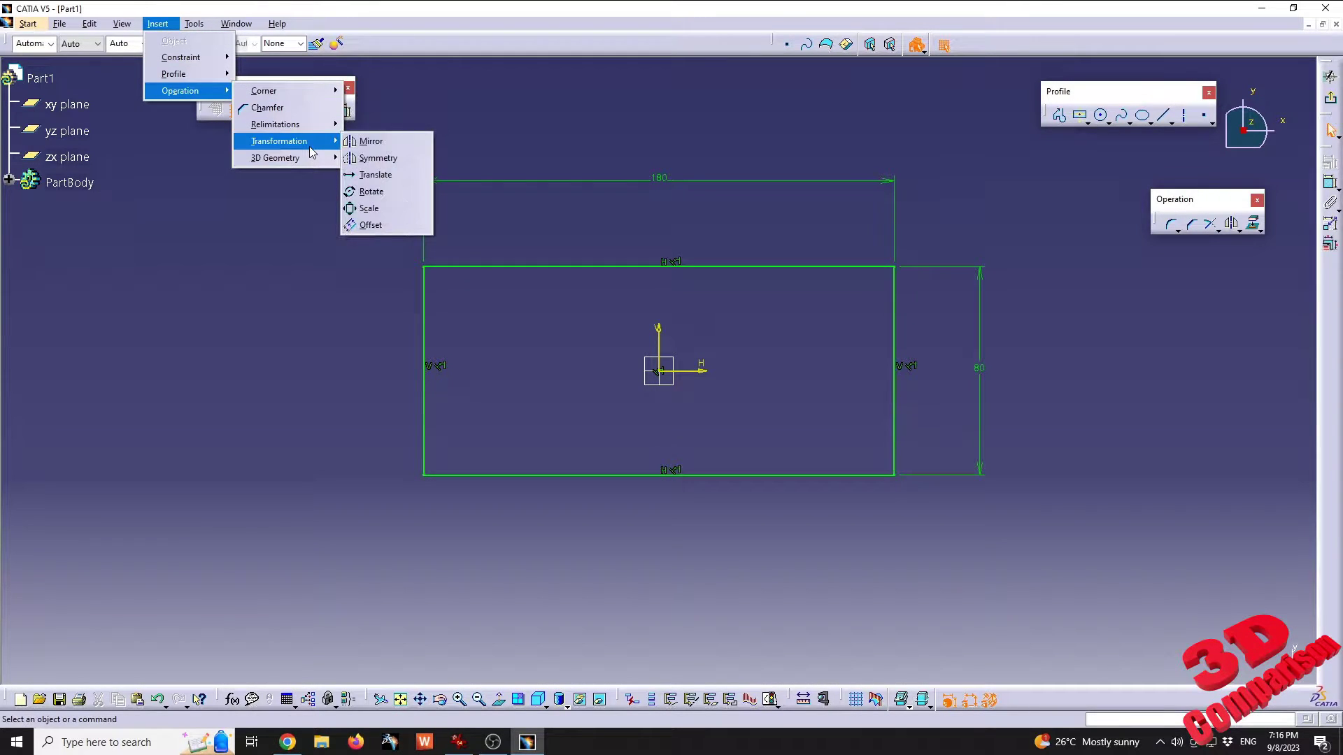
pyautogui.click(389, 193)
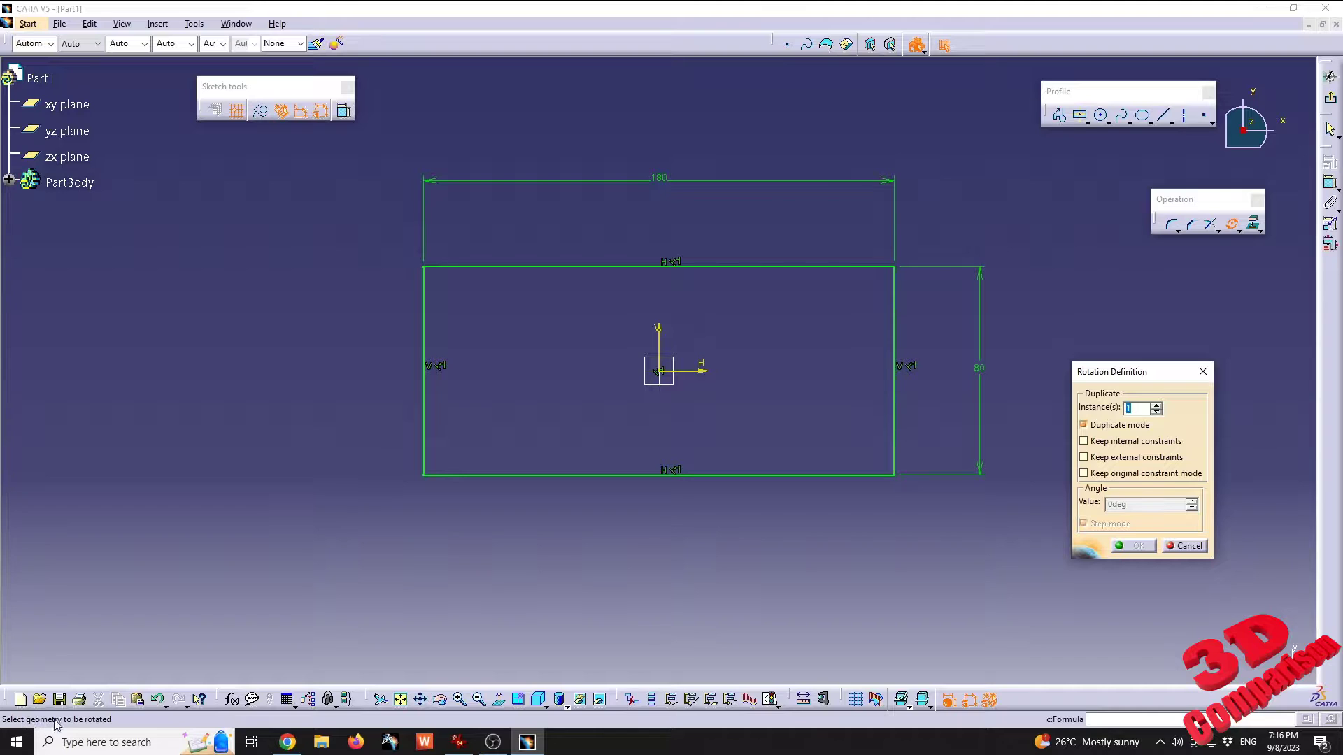
pyautogui.moveTo(359, 225); pyautogui.dragTo(954, 559)
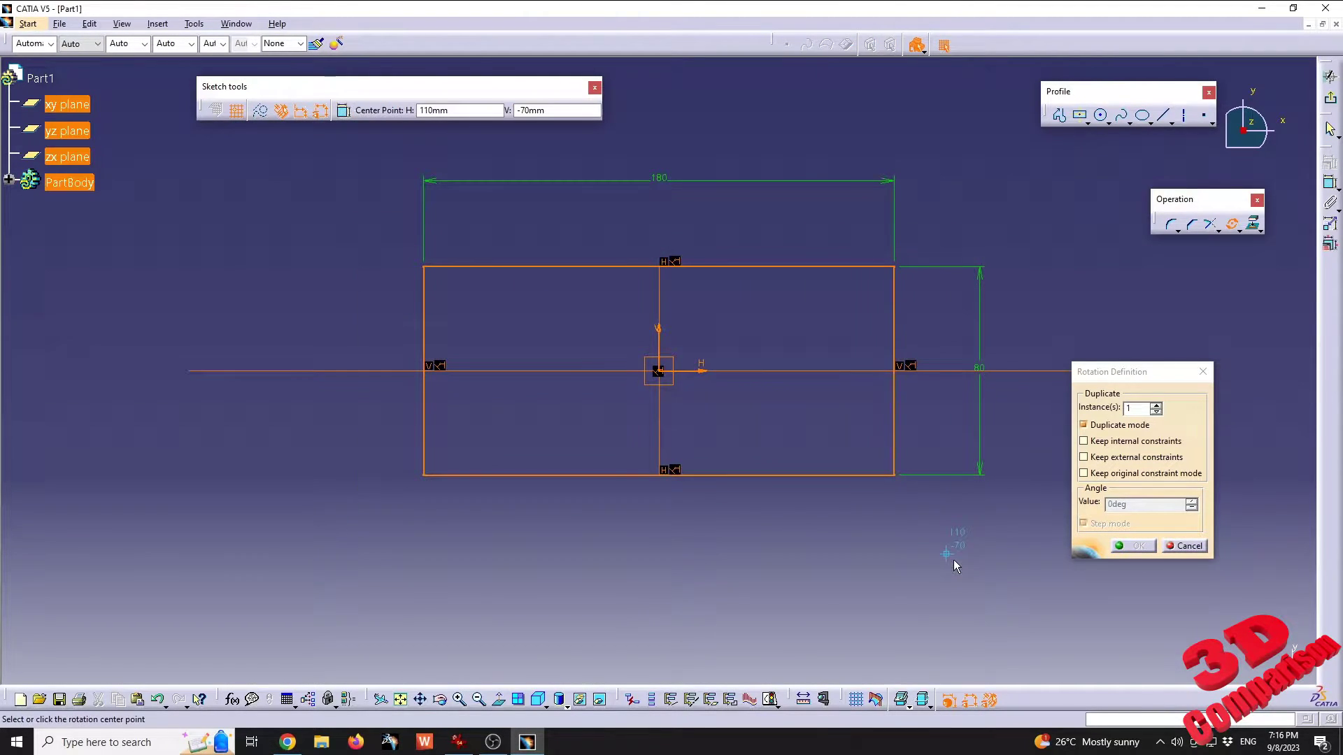
pyautogui.click(659, 372)
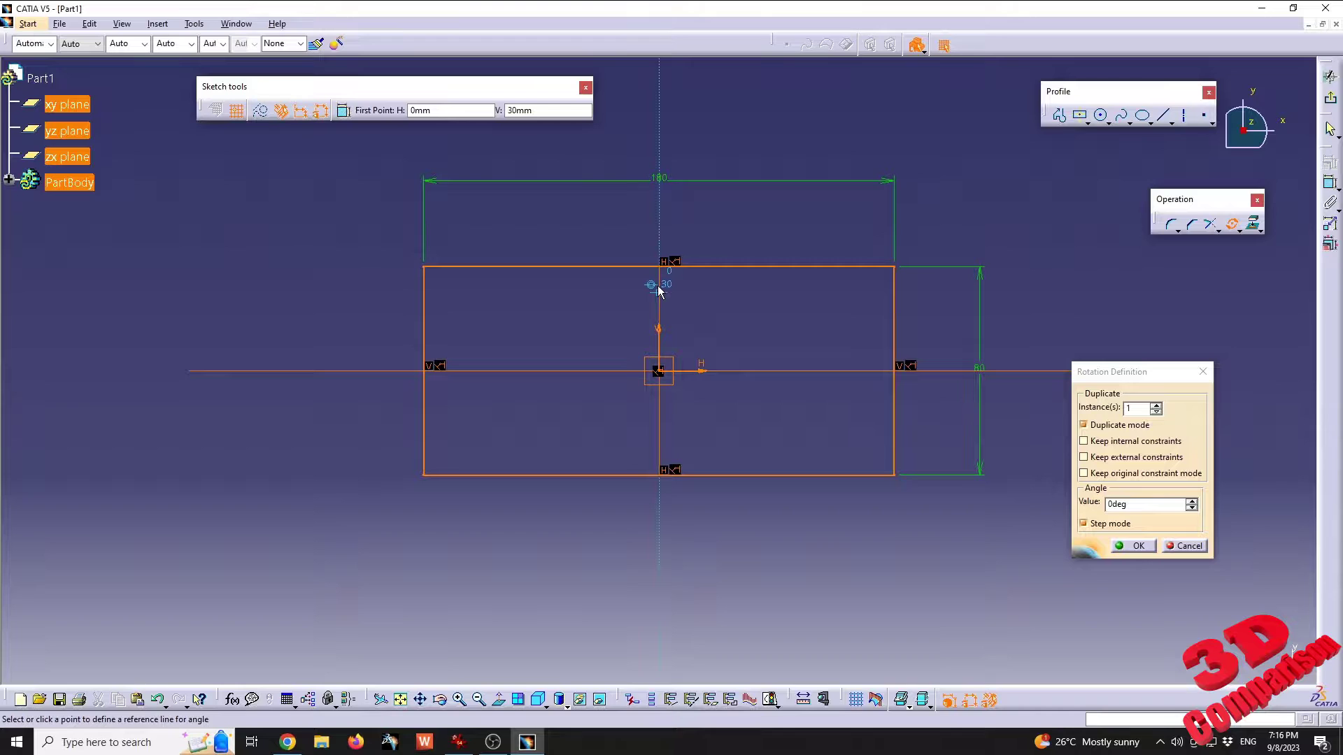
pyautogui.click(658, 286)
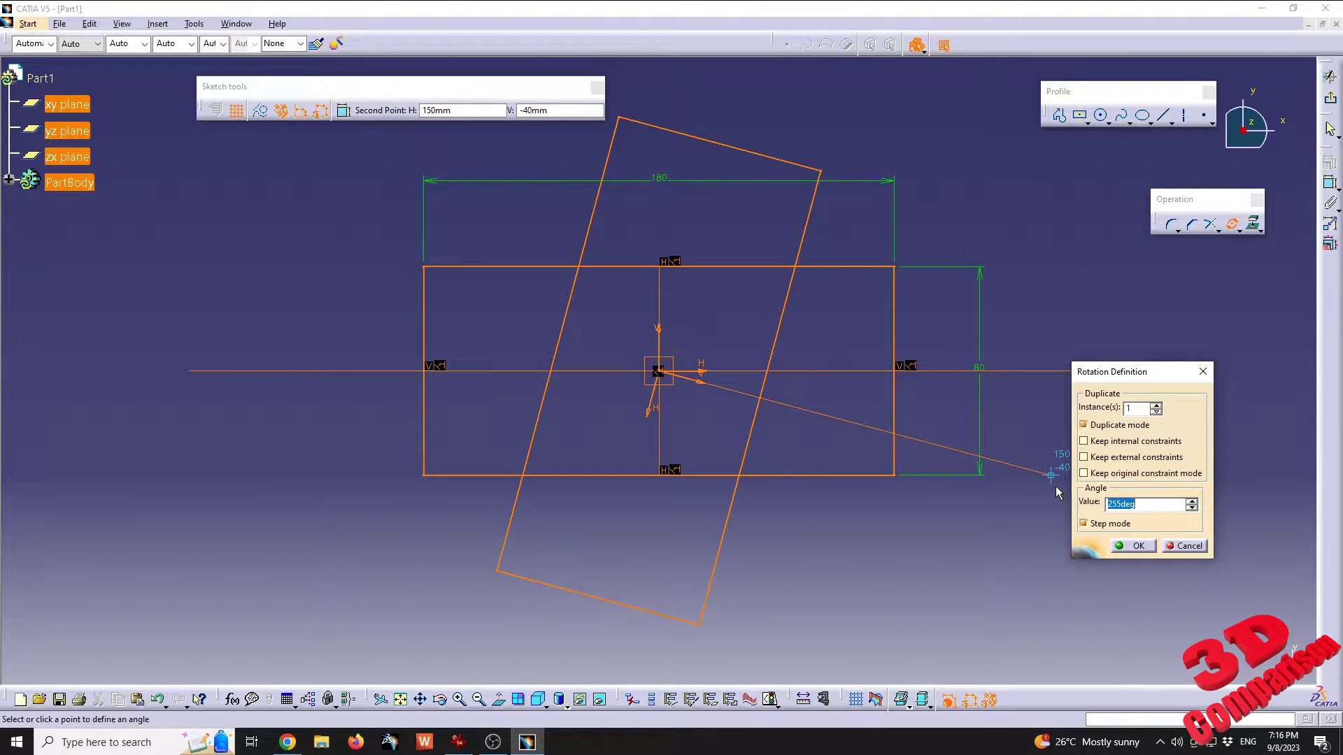
# - Apply the duplicate rotation with an angle of 75 degrees and undo the rotated copy
pyautogui.write('75')
pyautogui.press('Tab')
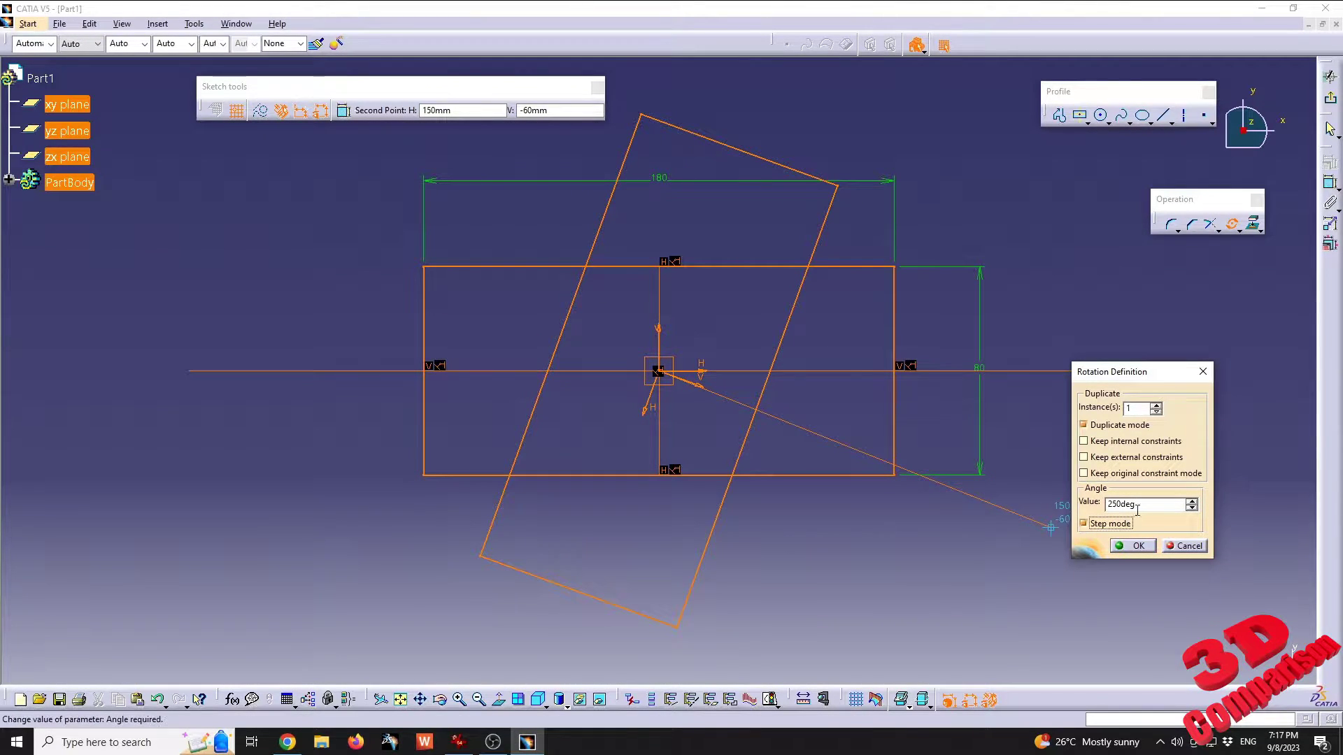
pyautogui.click(1105, 509)
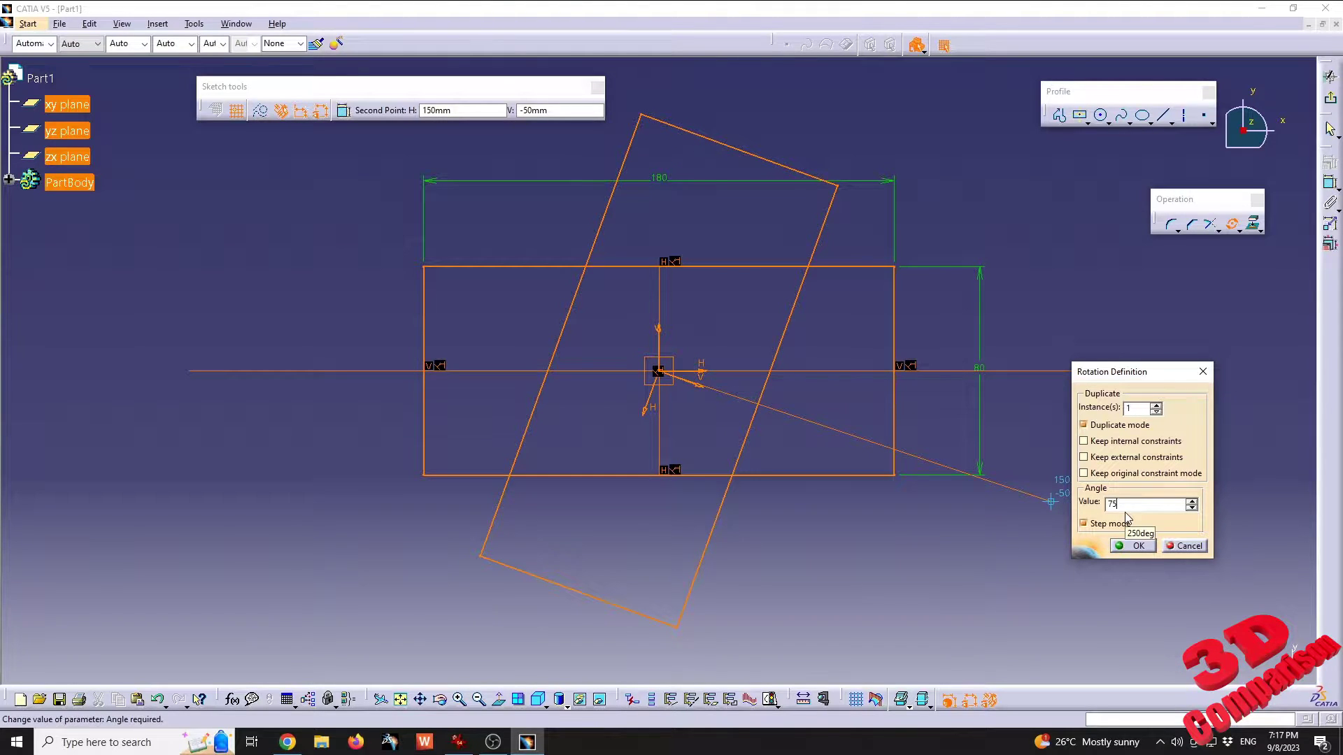
pyautogui.press('Tab')
pyautogui.press('Return')
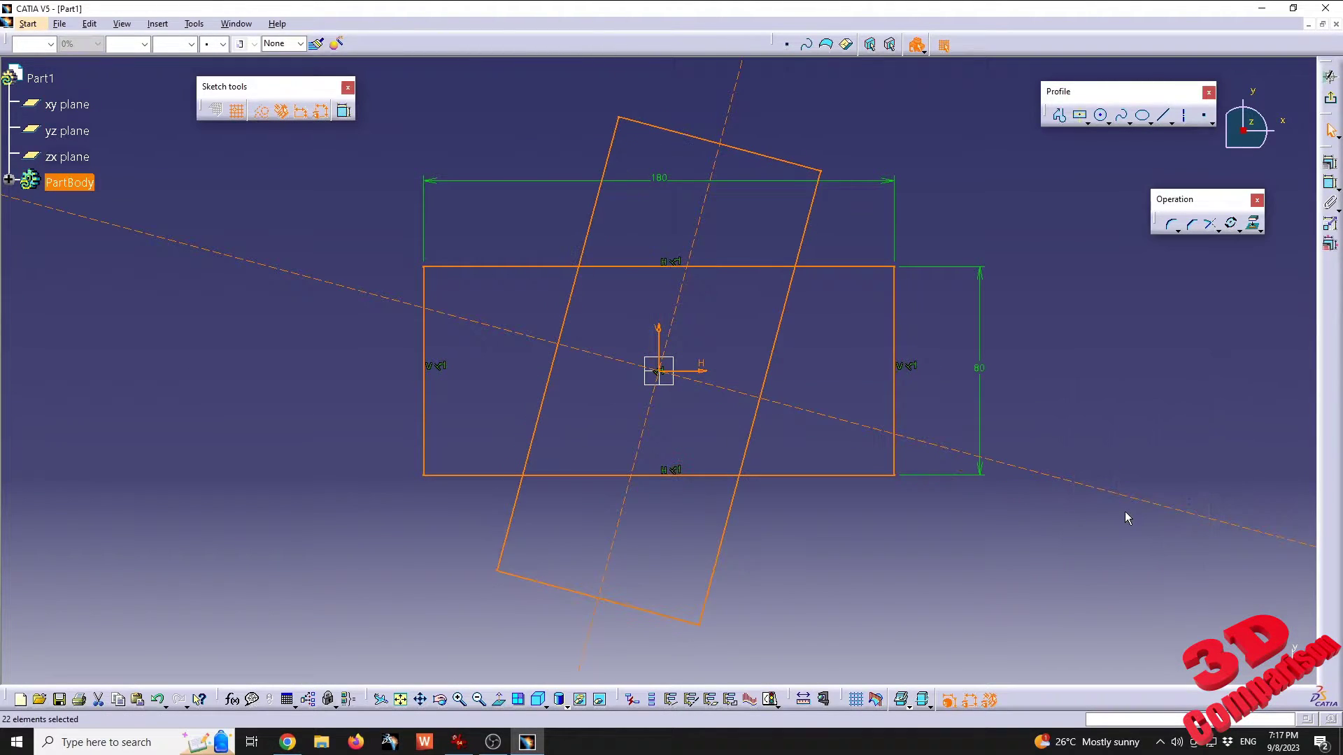
pyautogui.click(770, 589)
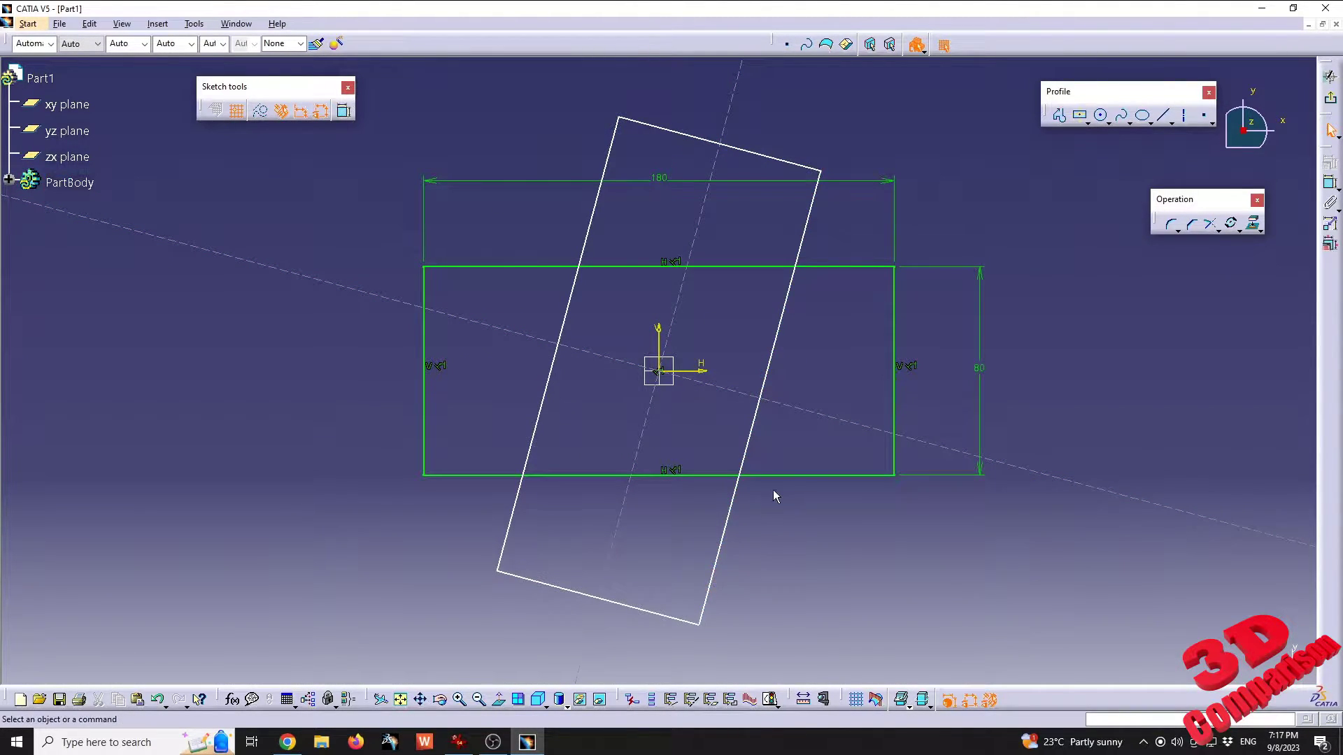
pyautogui.click(158, 700)
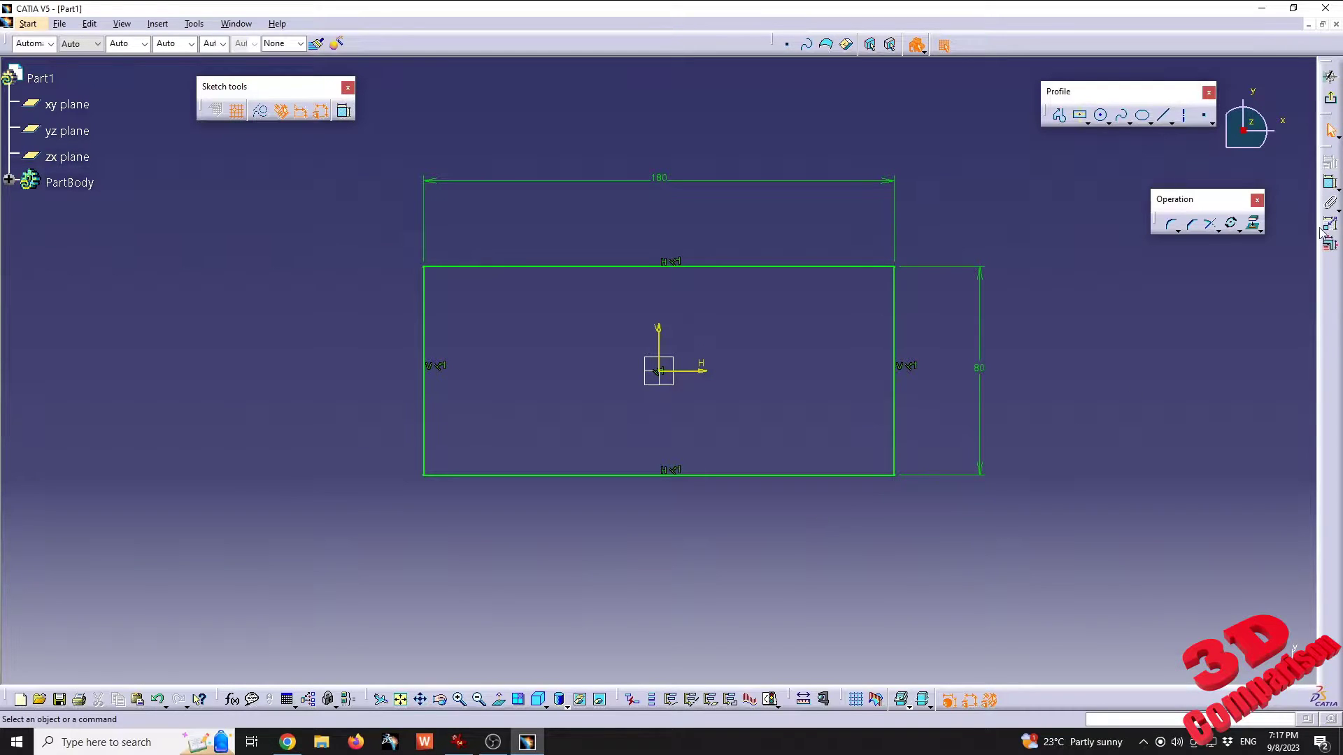
# - Exit the sketch and pad the rectangle to a length of 20 mm
pyautogui.click(1333, 103)
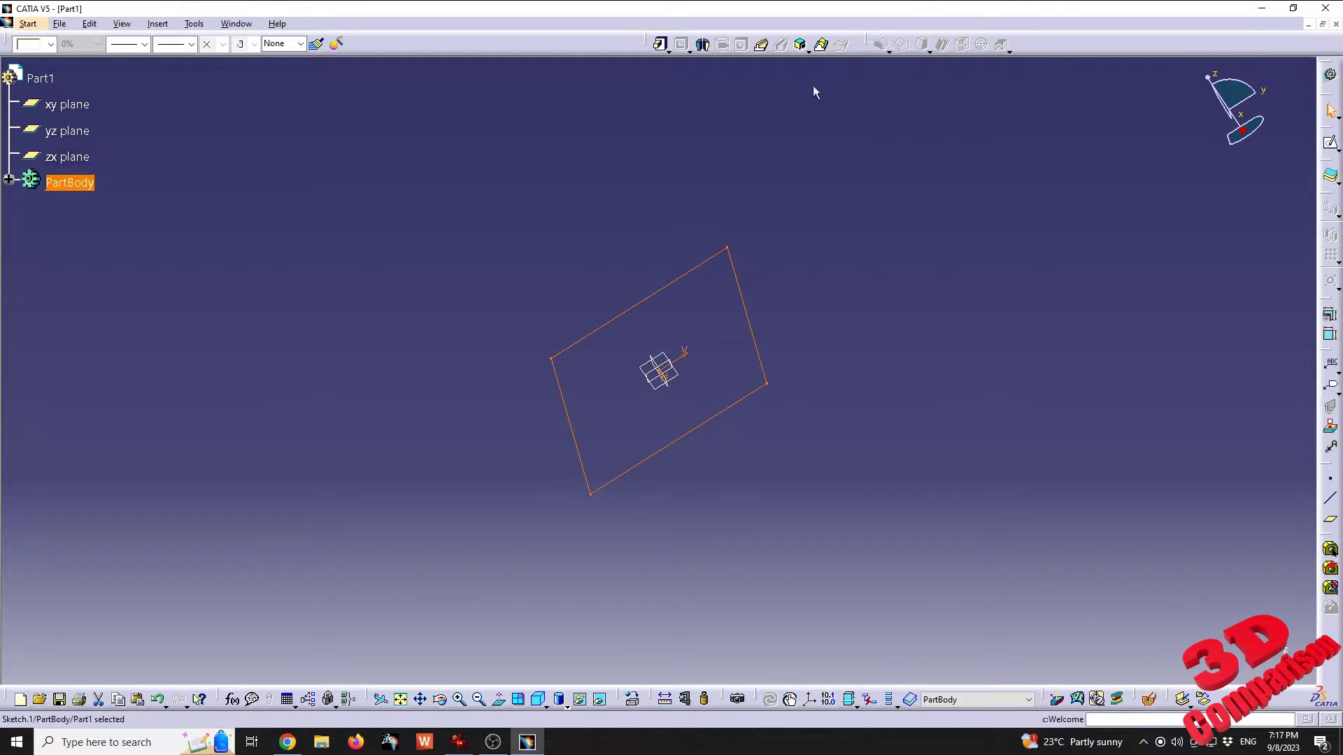
pyautogui.click(662, 44)
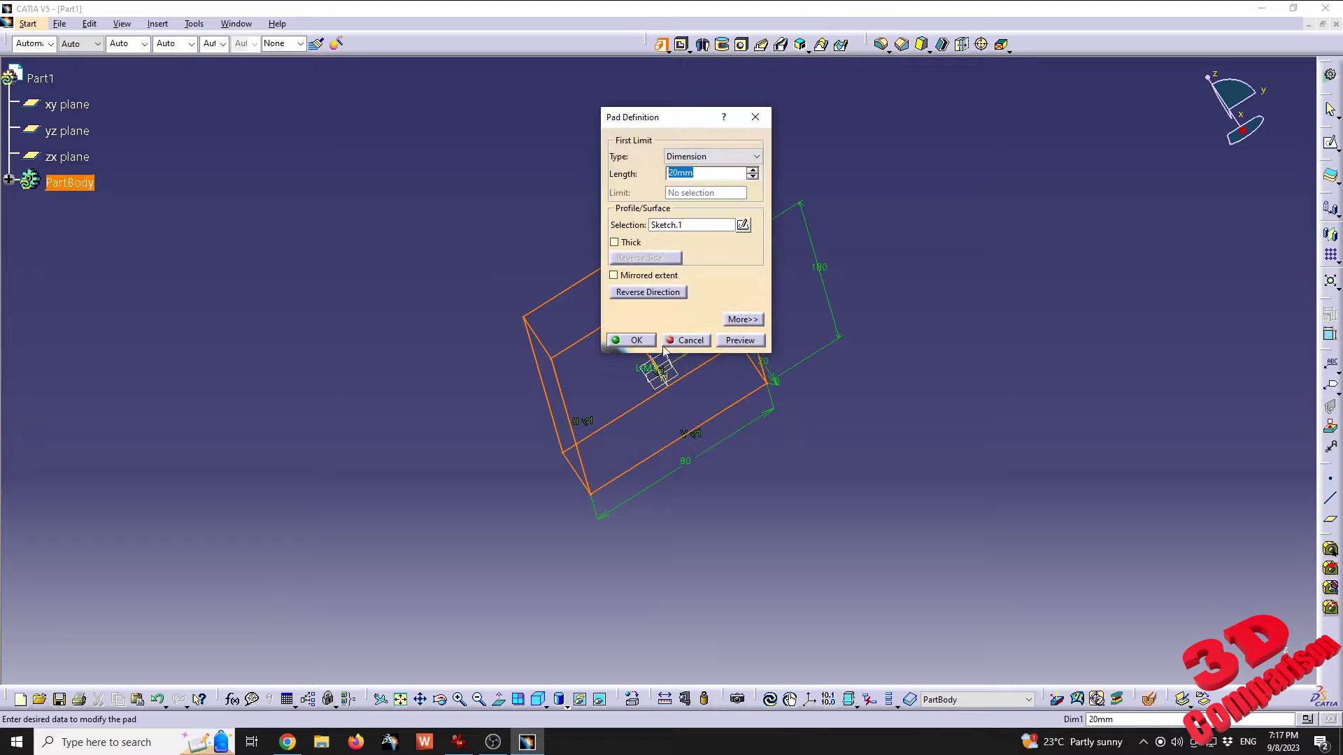
pyautogui.click(742, 340)
pyautogui.click(631, 340)
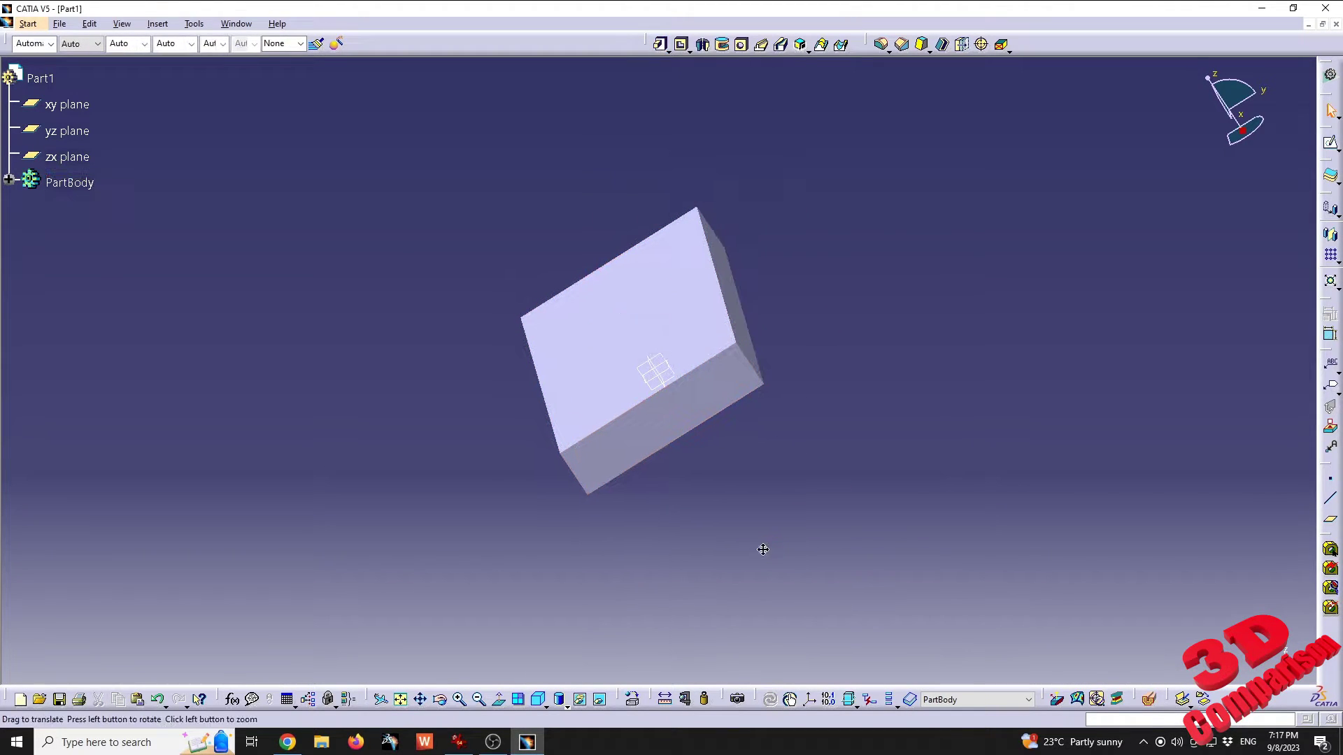
# - Start a Rotation transformation on the padded block and accept keeping the transformation specifications
pyautogui.moveTo(758, 548)
pyautogui.mouseDown(button='middle')
pyautogui.moveTo(633, 333)
pyautogui.moveTo(782, 429)
pyautogui.moveTo(839, 543)
pyautogui.moveTo(829, 552)
pyautogui.mouseUp(button='middle')
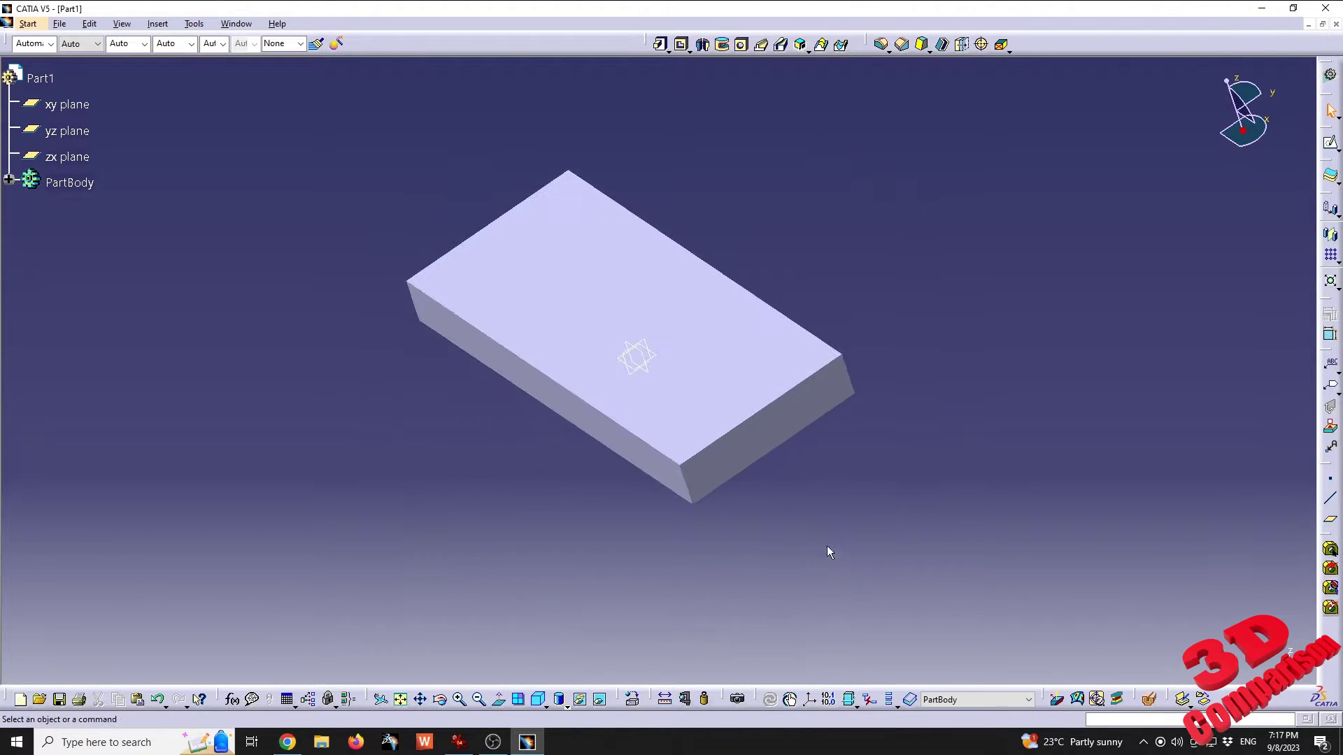
pyautogui.click(156, 24)
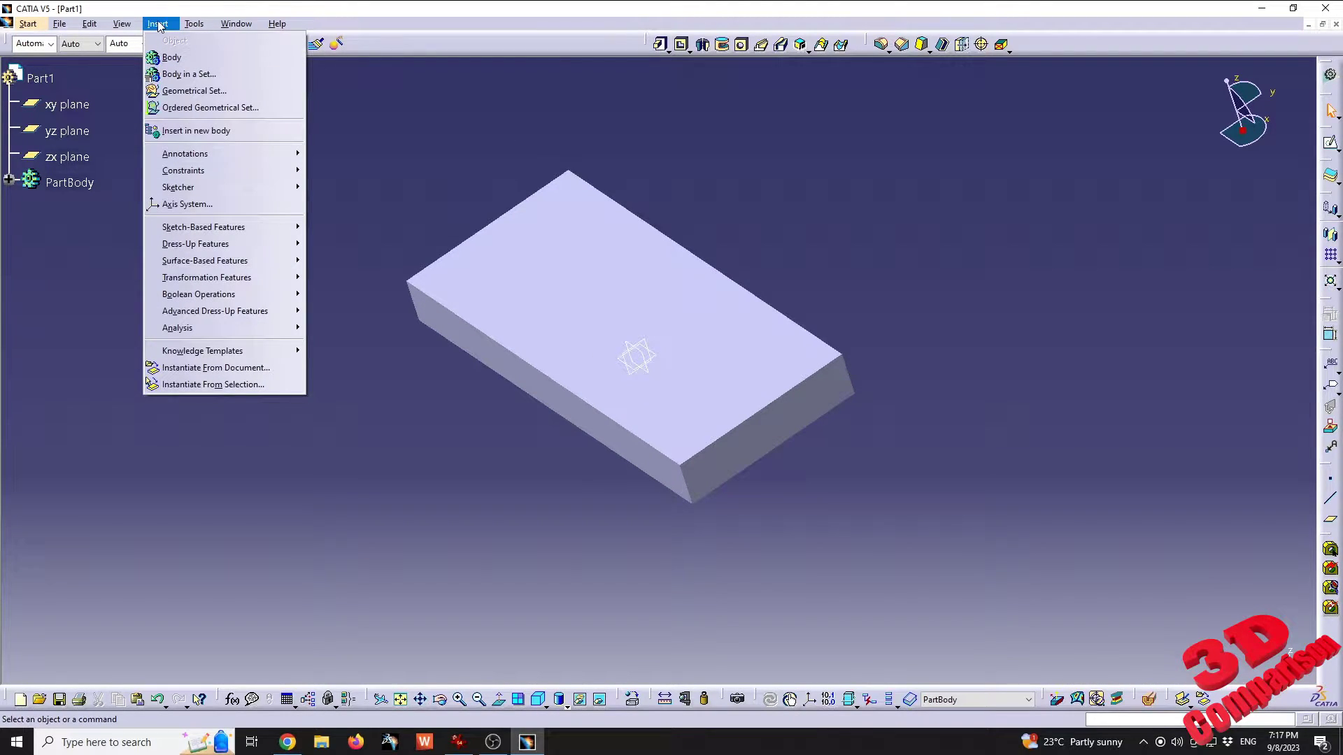
pyautogui.moveTo(236, 278)
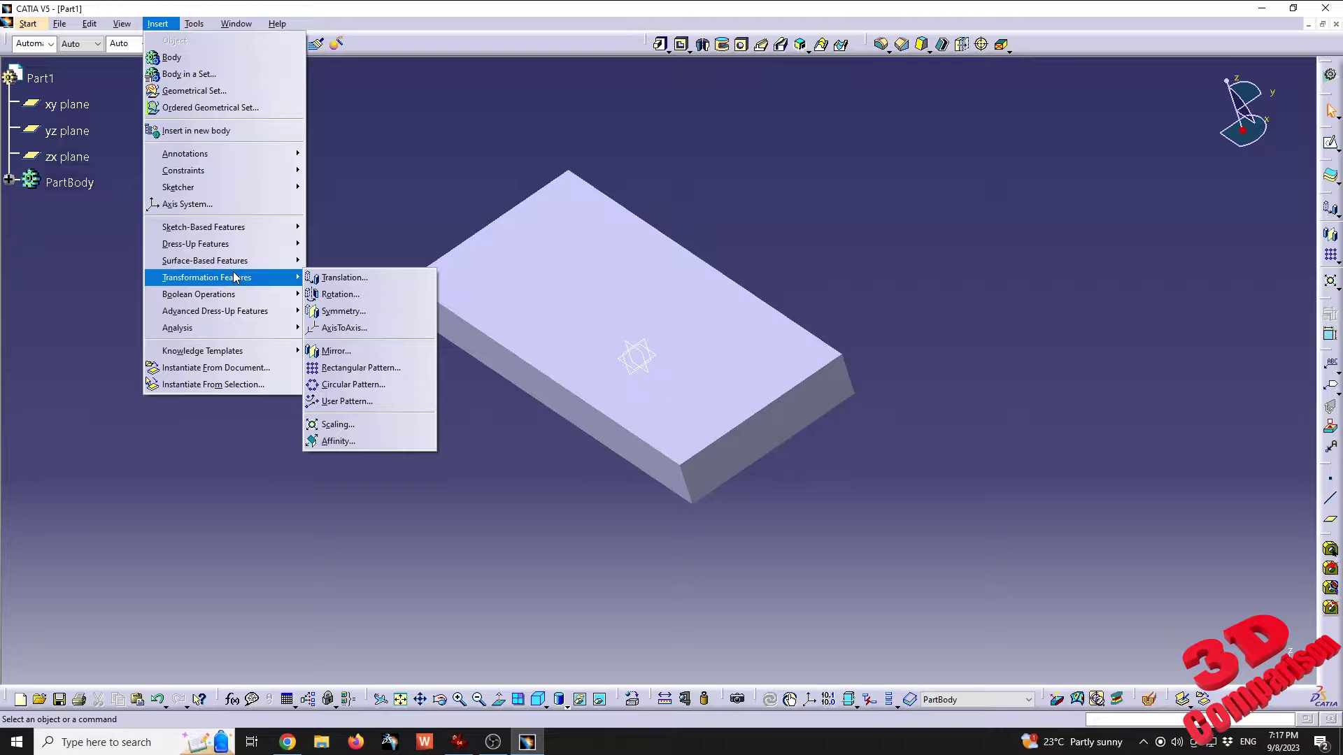
pyautogui.click(359, 295)
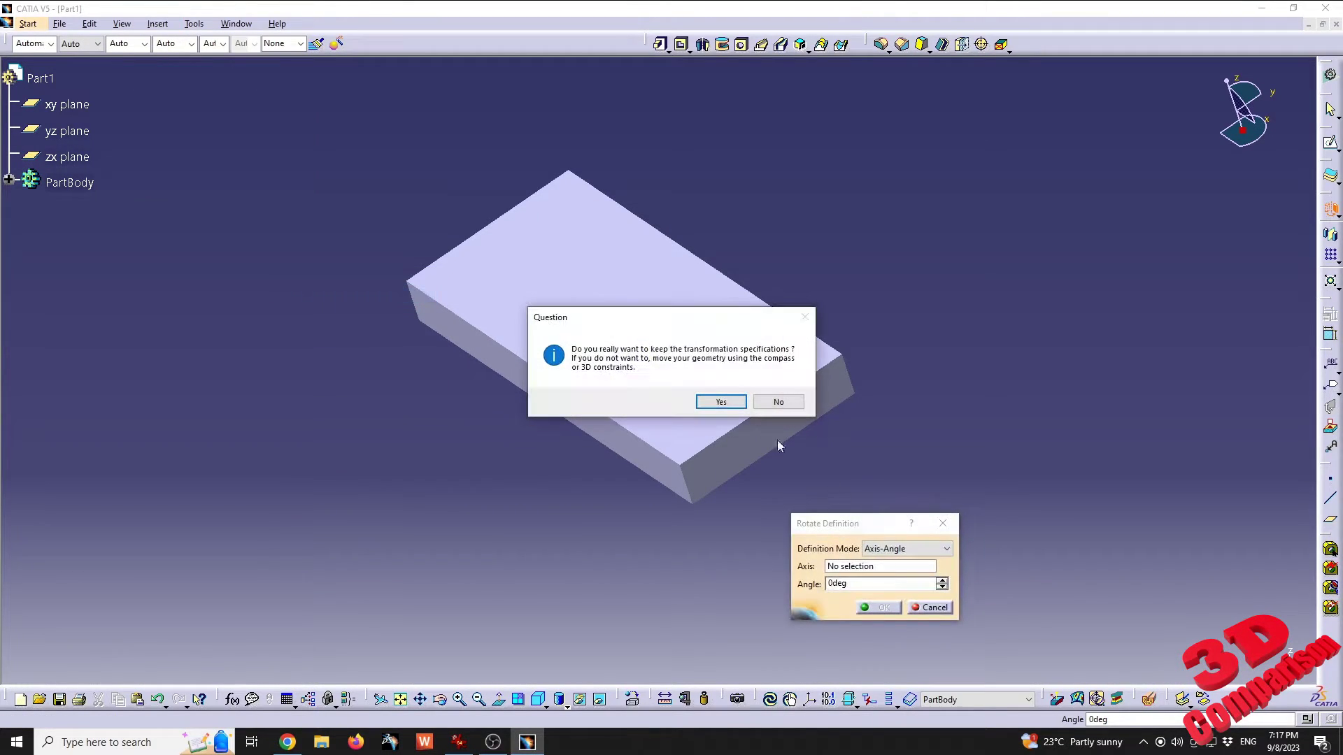
pyautogui.moveTo(661, 318); pyautogui.dragTo(536, 449)
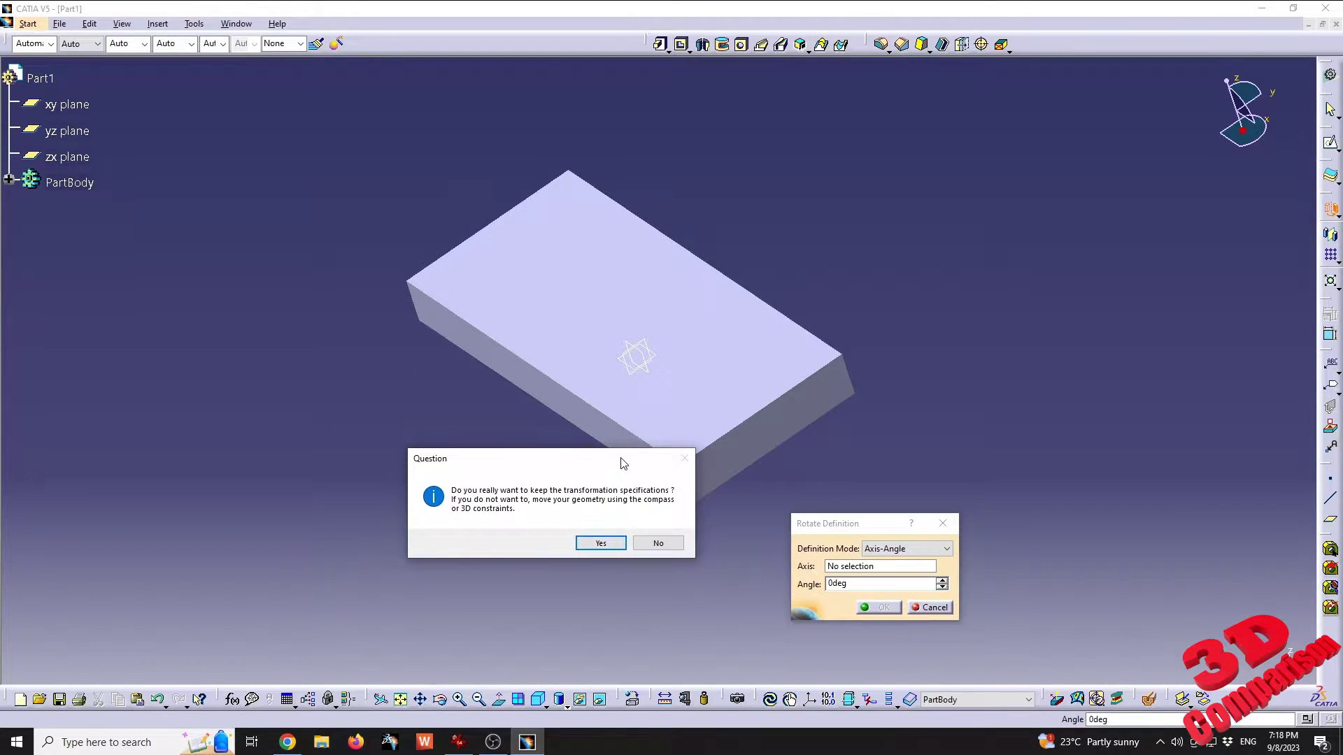
pyautogui.click(601, 543)
# - Rotate the block 90 degrees about its long upper edge in Axis-Angle mode and view the rotated solid
pyautogui.moveTo(1001, 369); pyautogui.dragTo(839, 479, button='middle')
pyautogui.click(892, 549)
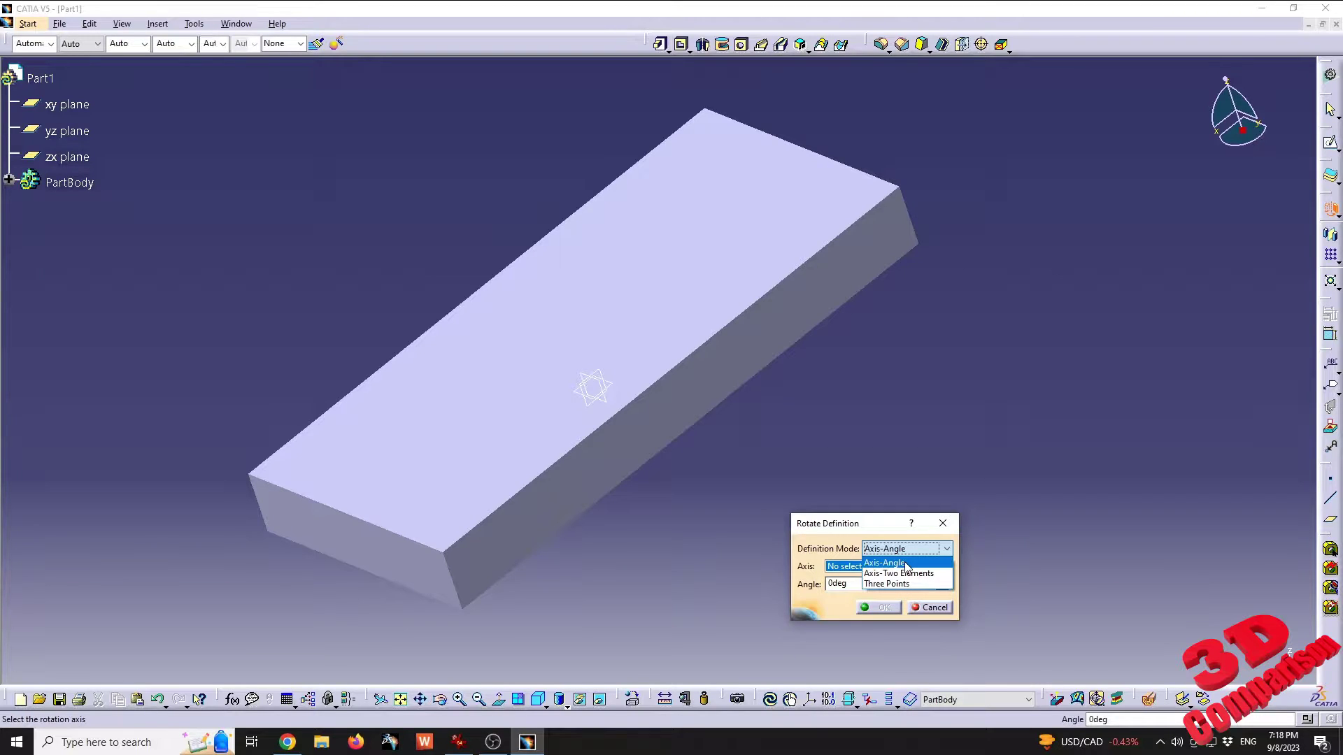
pyautogui.click(903, 563)
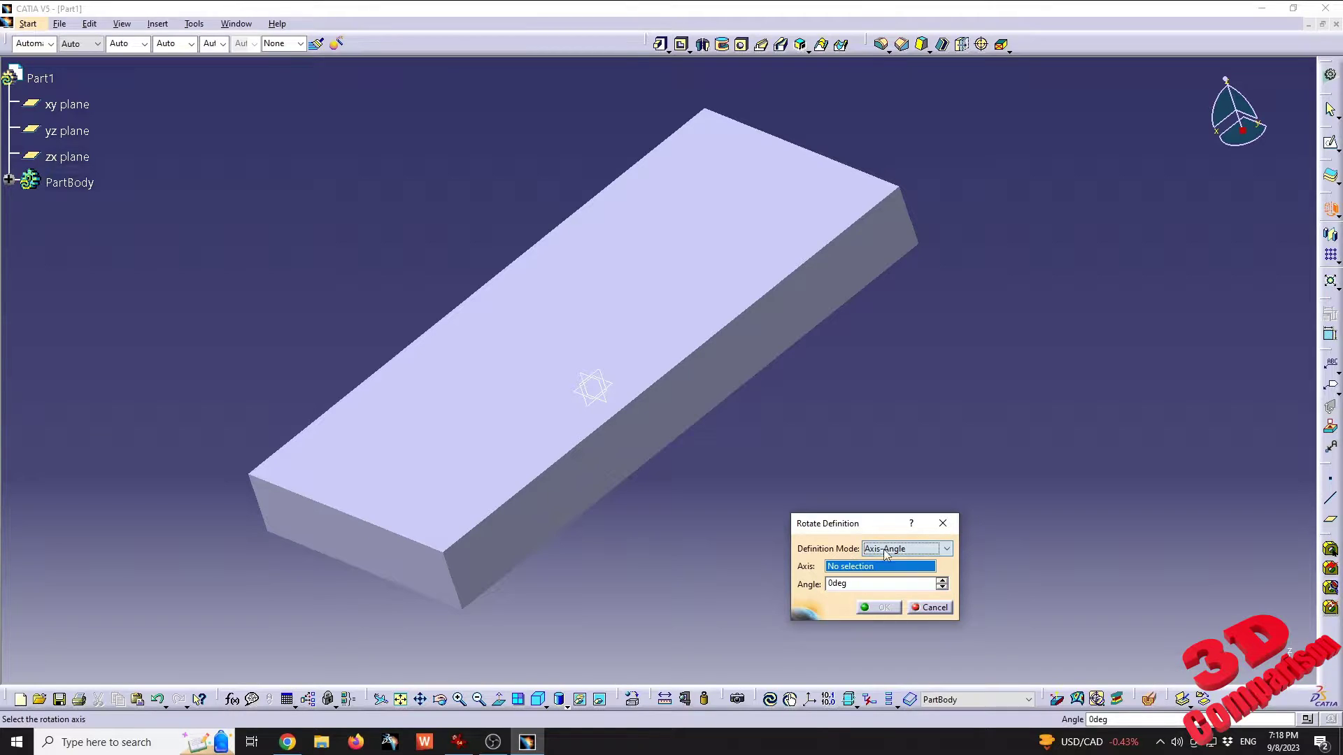
pyautogui.click(596, 445)
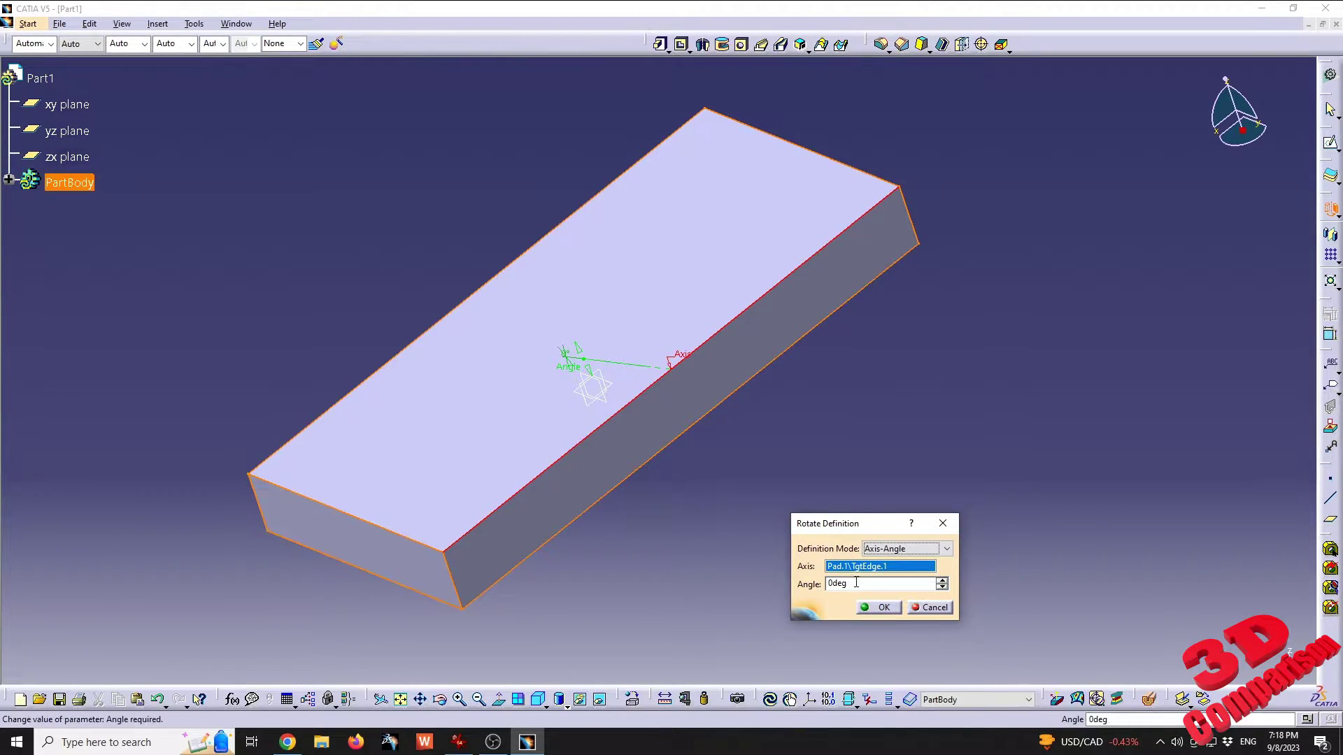
pyautogui.write('90')
pyautogui.press('Return')
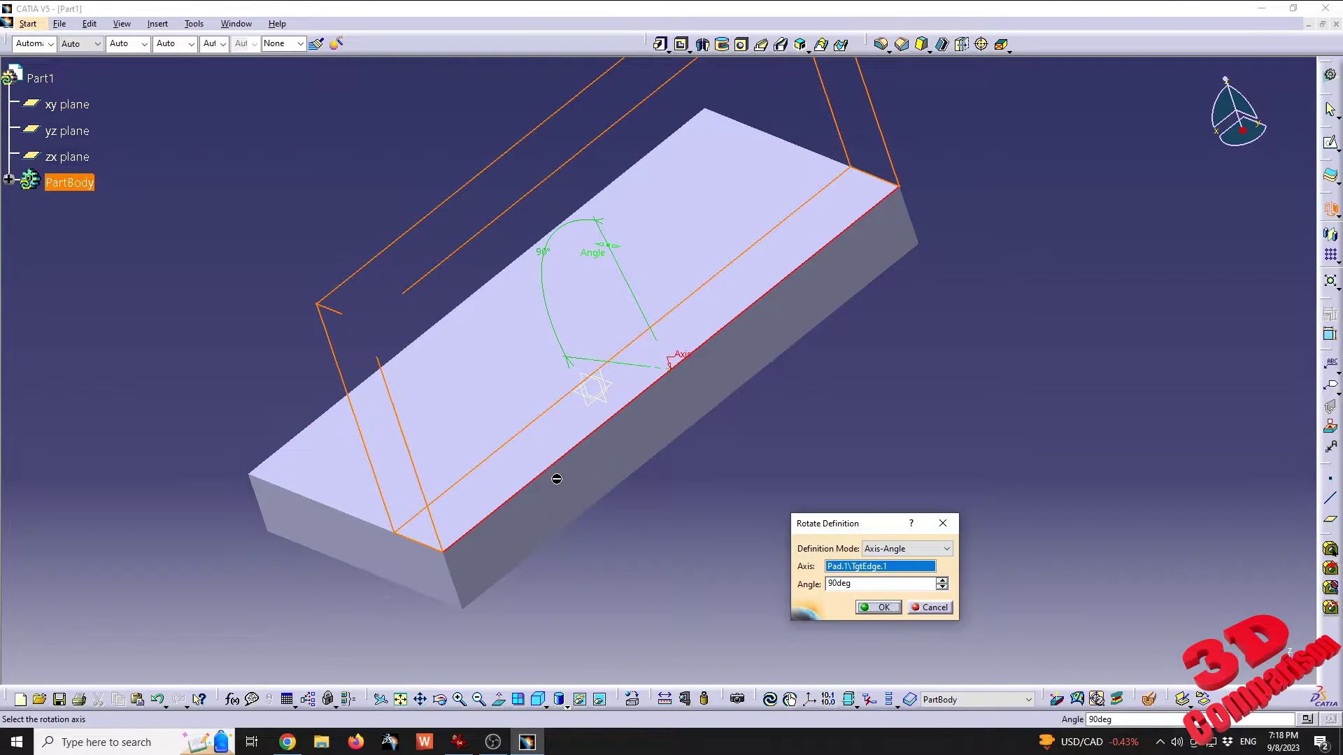
pyautogui.moveTo(556, 480); pyautogui.dragTo(670, 345, button='middle')
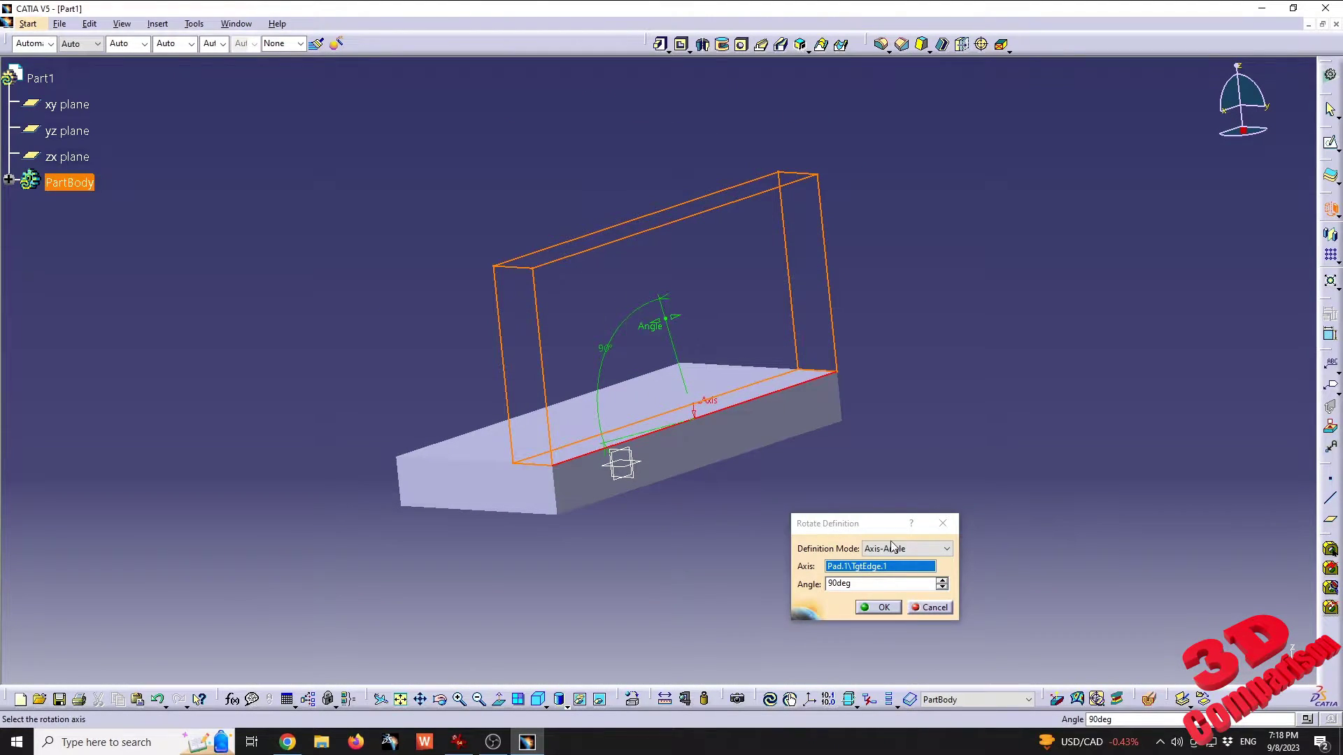
pyautogui.click(883, 608)
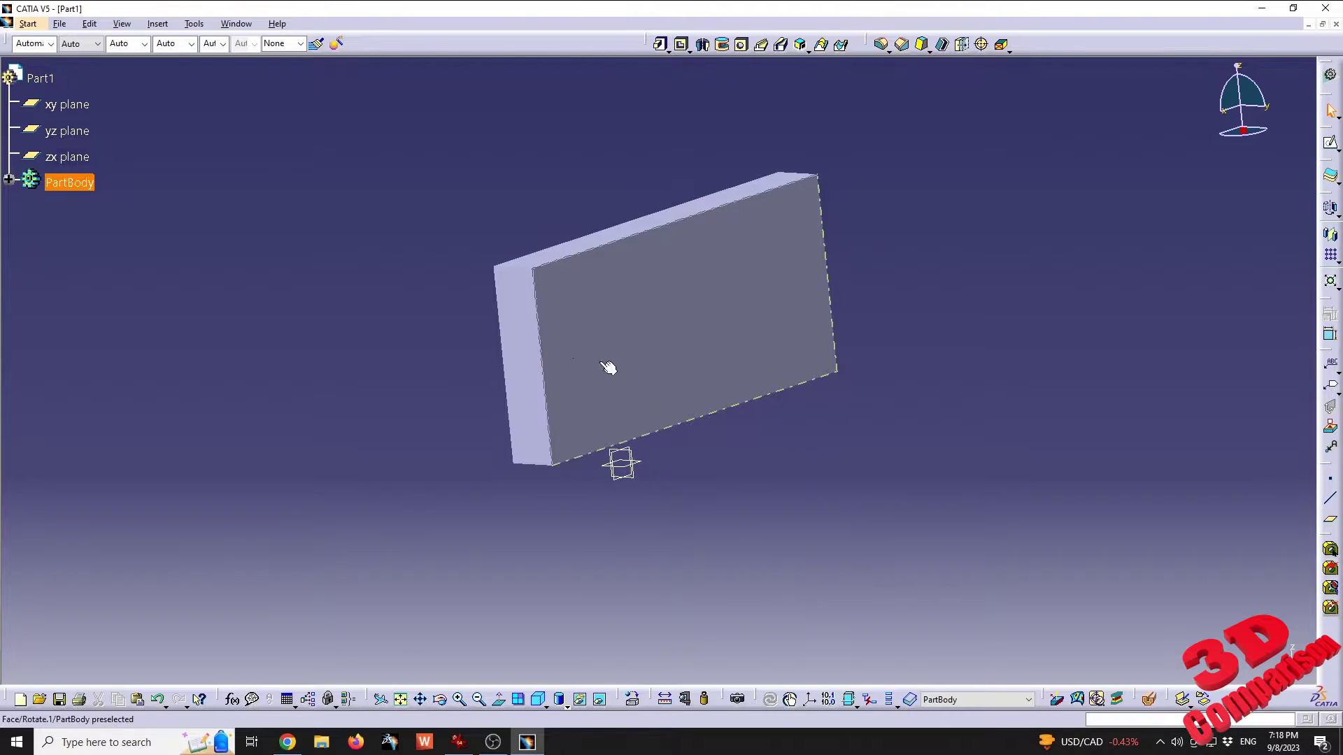
pyautogui.moveTo(609, 365); pyautogui.dragTo(692, 281, button='middle')
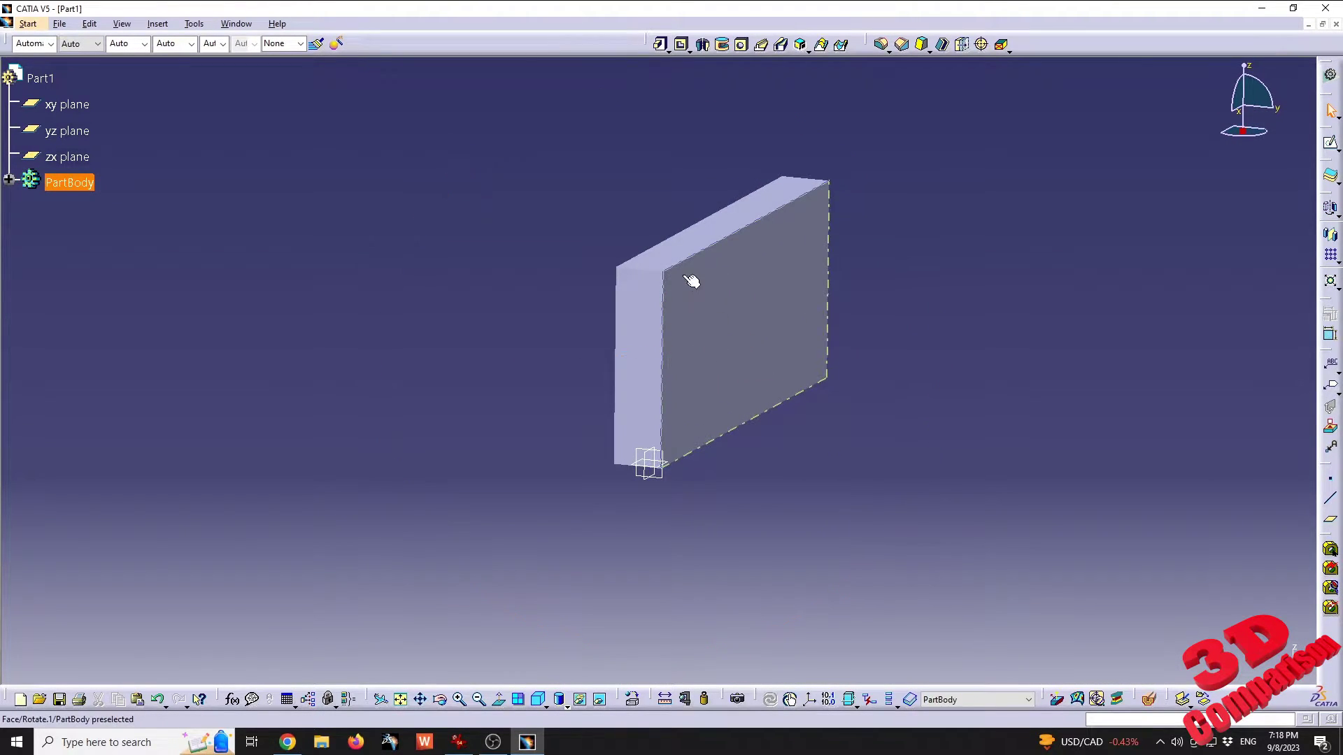
# - Expand the PartBody contents and delete the Rotate.1 feature
pyautogui.click(10, 180)
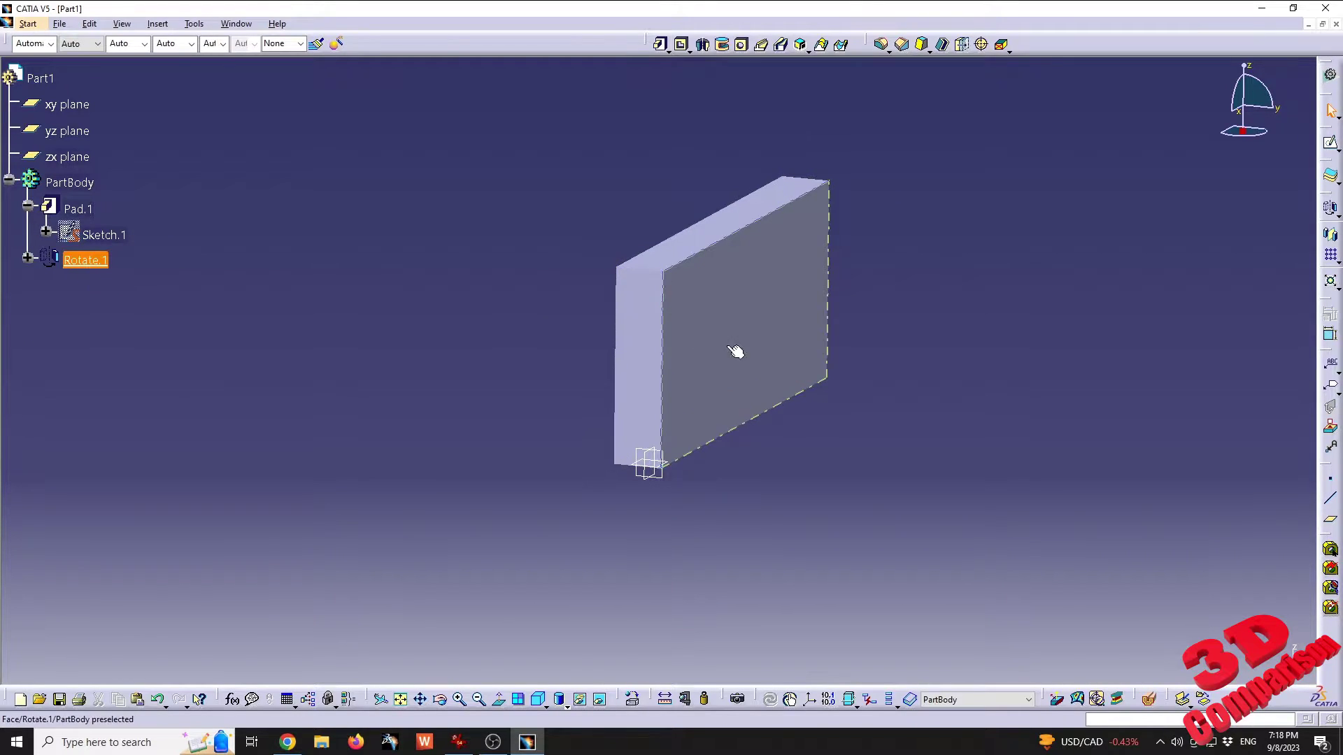
pyautogui.moveTo(735, 350); pyautogui.dragTo(702, 392, button='middle')
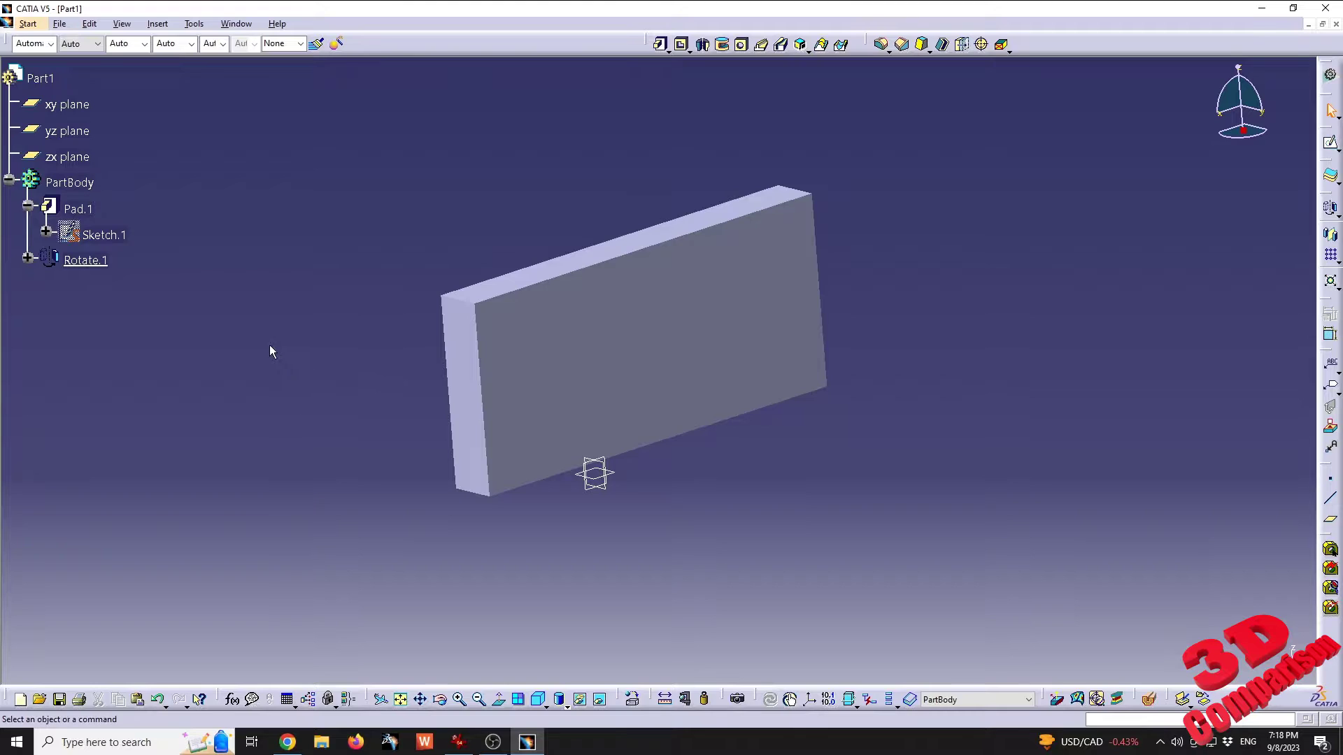
pyautogui.rightClick(1244, 137)
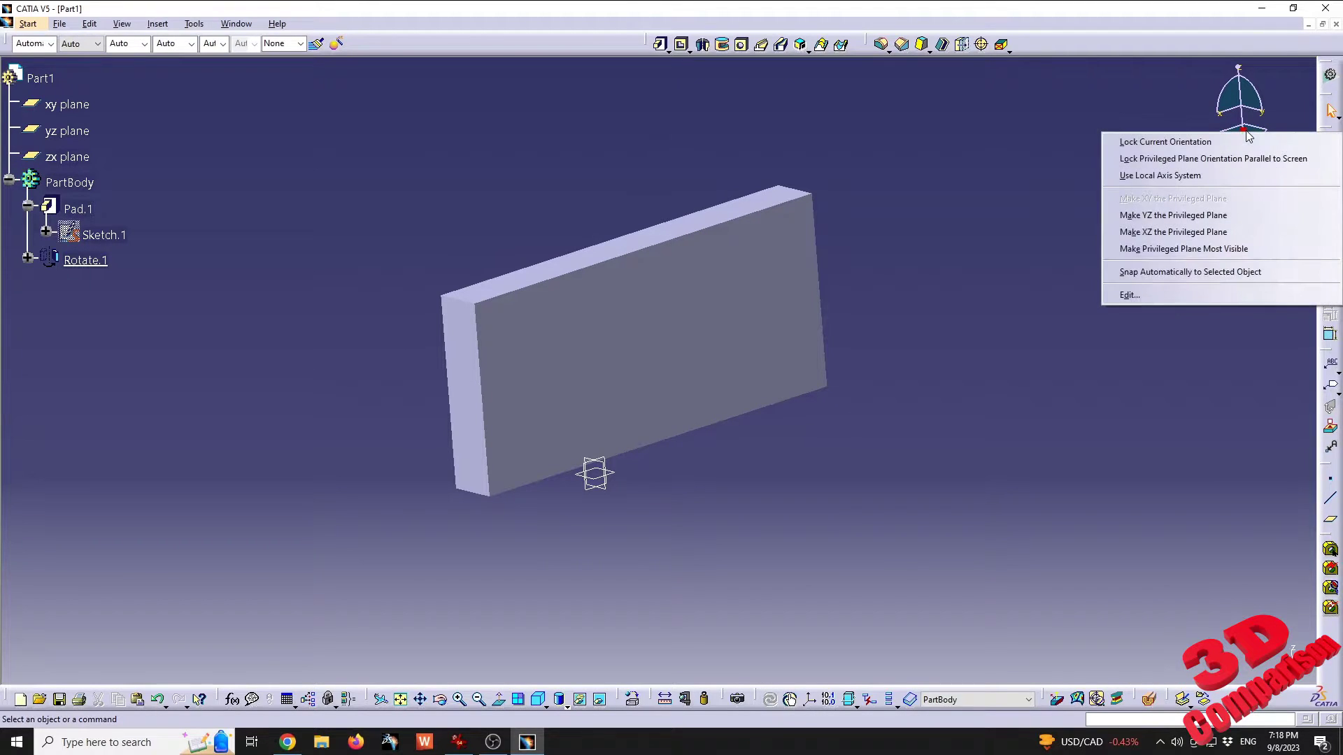
pyautogui.click(1005, 213)
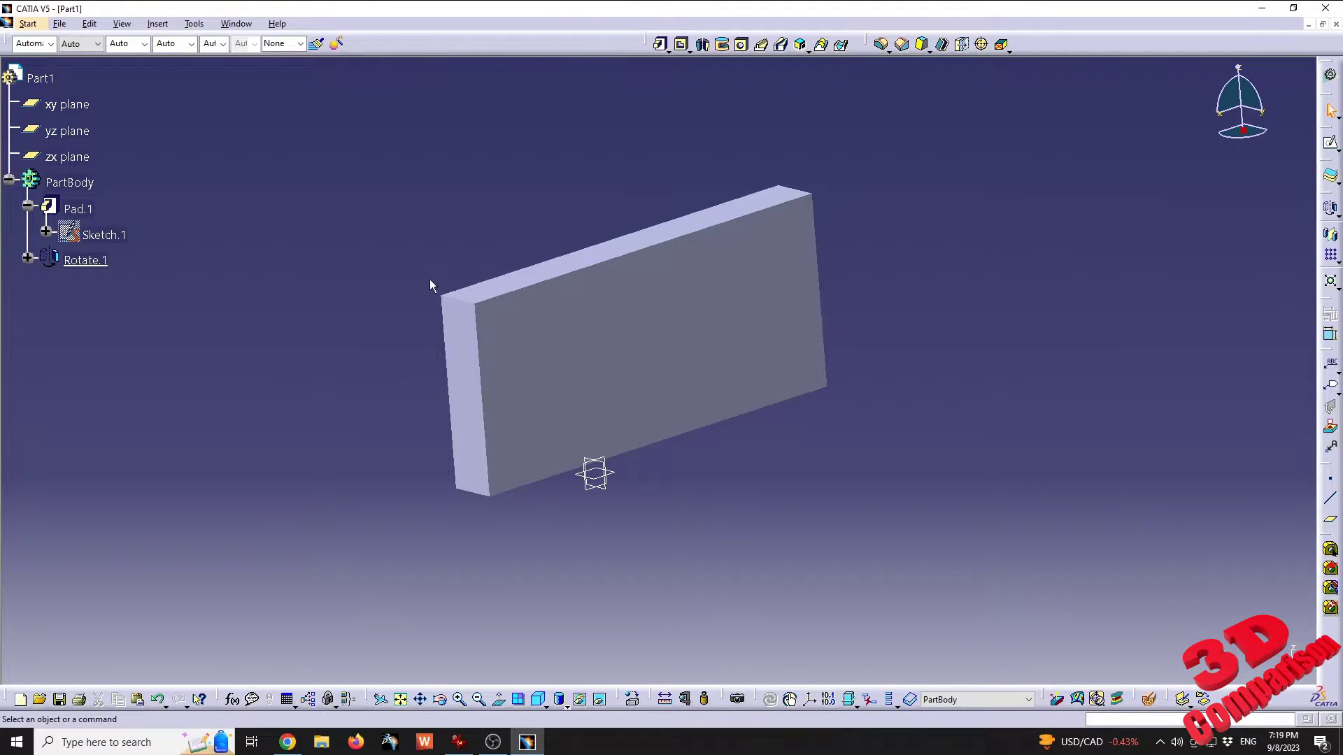
pyautogui.click(84, 261)
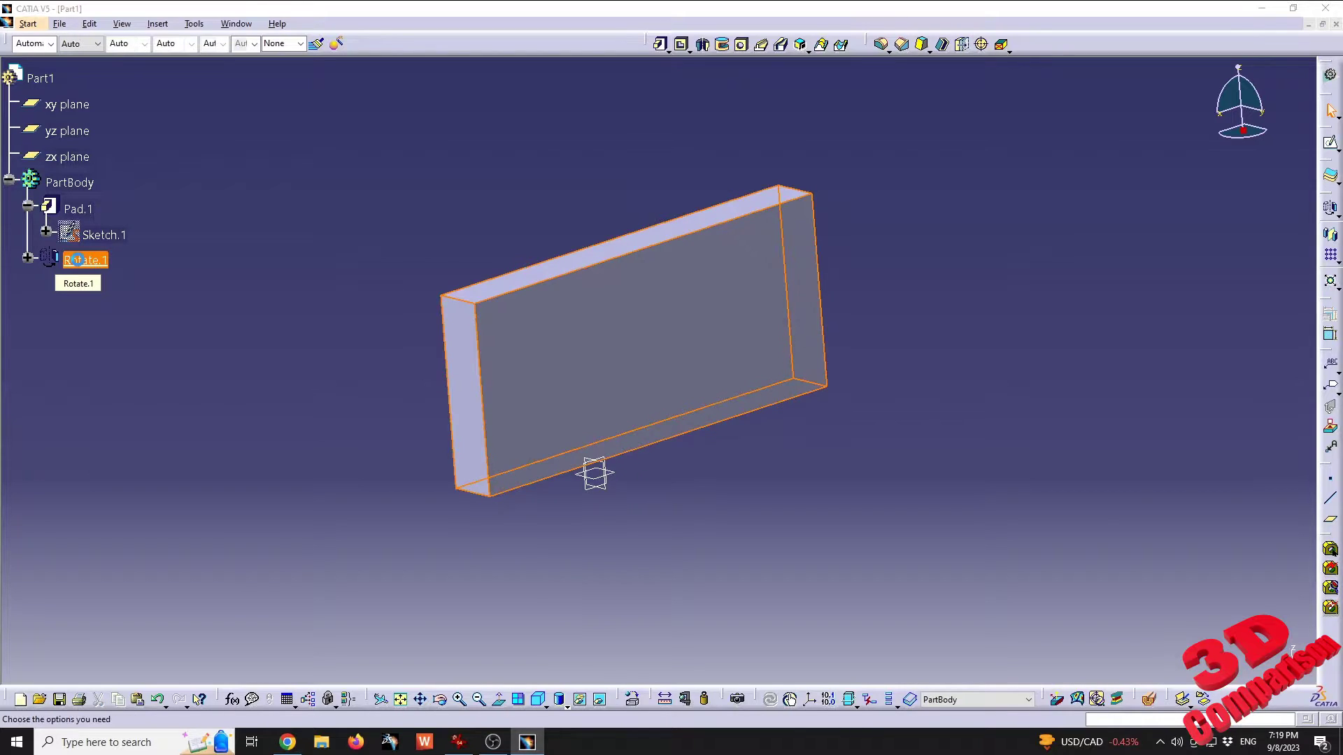
pyautogui.press('Delete')
pyautogui.press('Return')
# - Place the compass on the block's top face and enable Snap Automatically to Selected Object
pyautogui.moveTo(605, 373); pyautogui.dragTo(690, 399, button='middle')
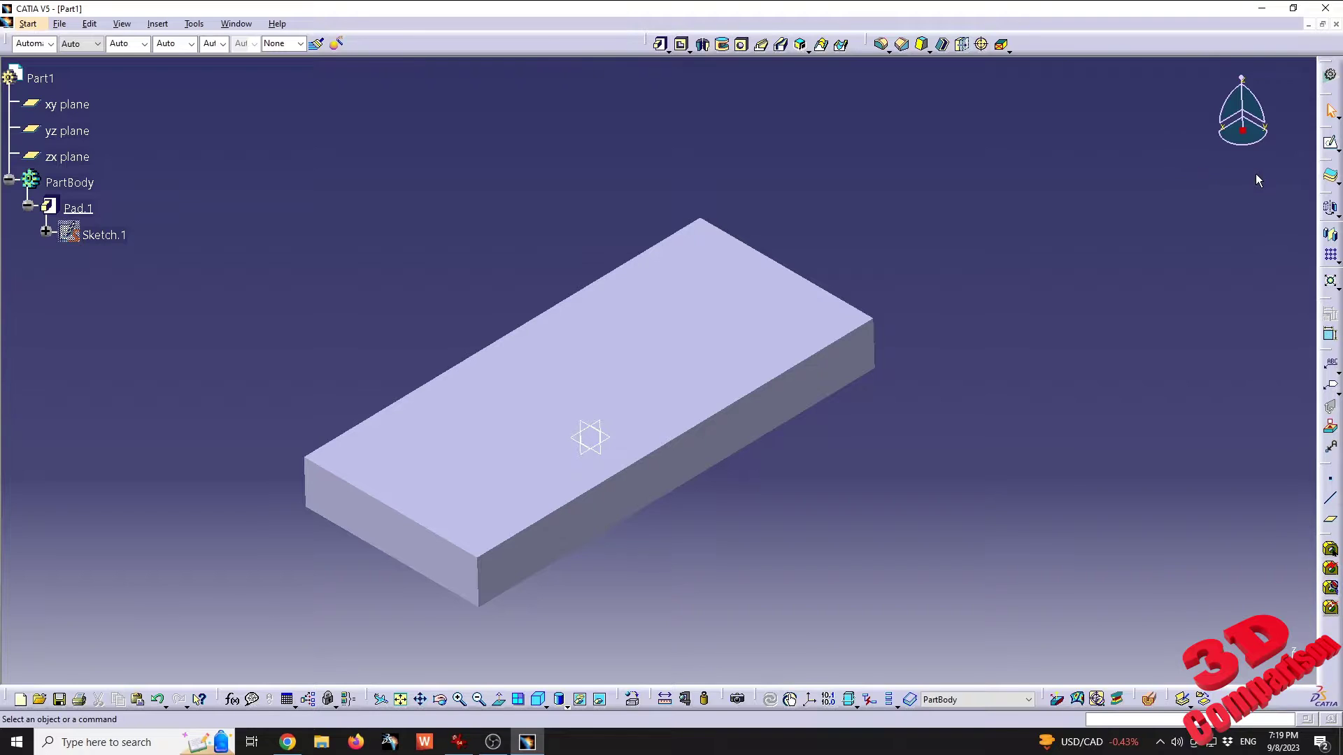
pyautogui.moveTo(1244, 130)
pyautogui.mouseDown()
pyautogui.moveTo(644, 354)
pyautogui.moveTo(606, 380)
pyautogui.moveTo(621, 406)
pyautogui.moveTo(629, 388)
pyautogui.mouseUp()
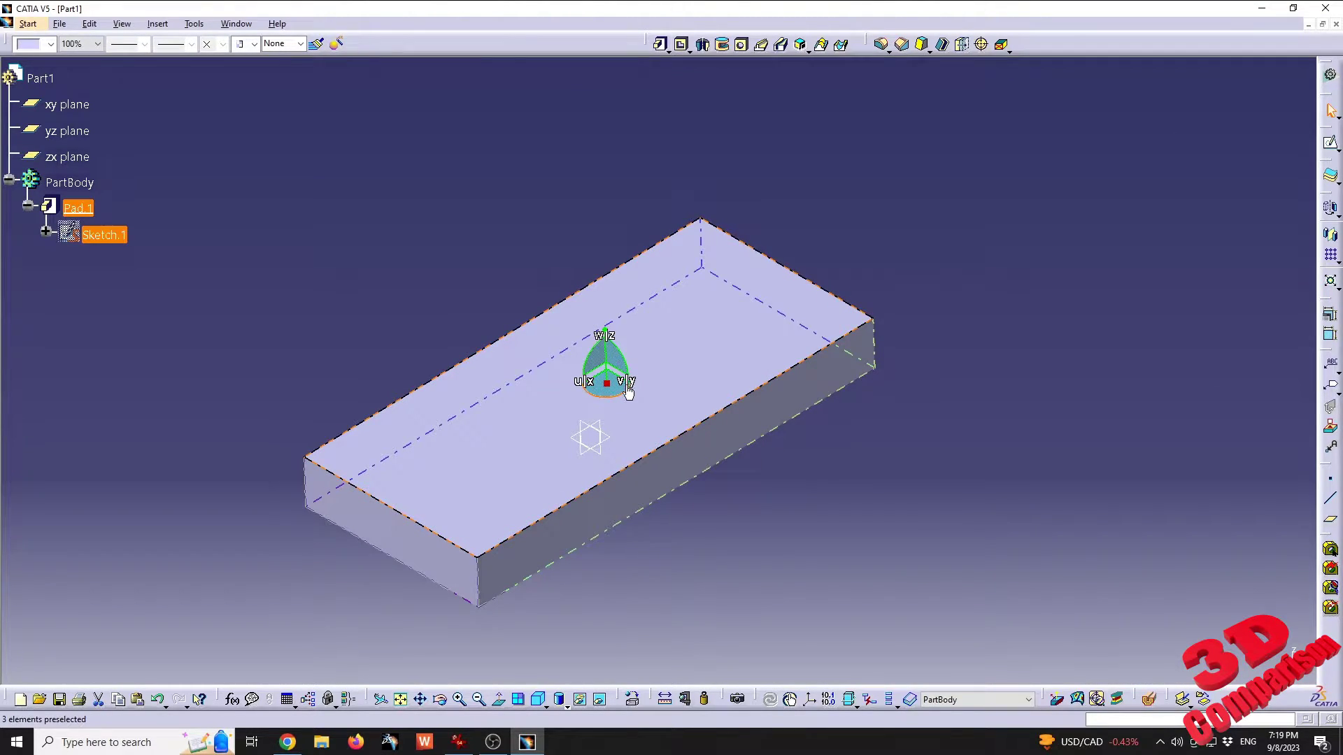
pyautogui.rightClick(606, 384)
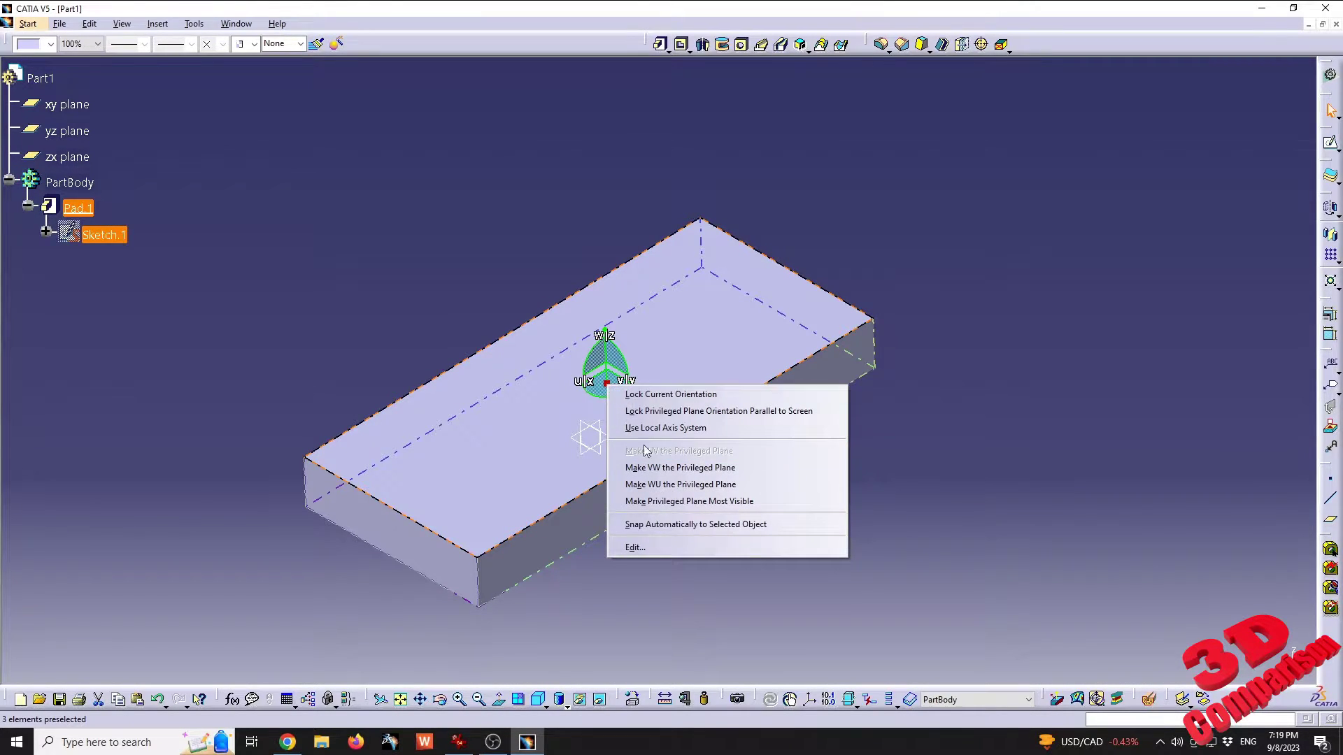
pyautogui.click(664, 525)
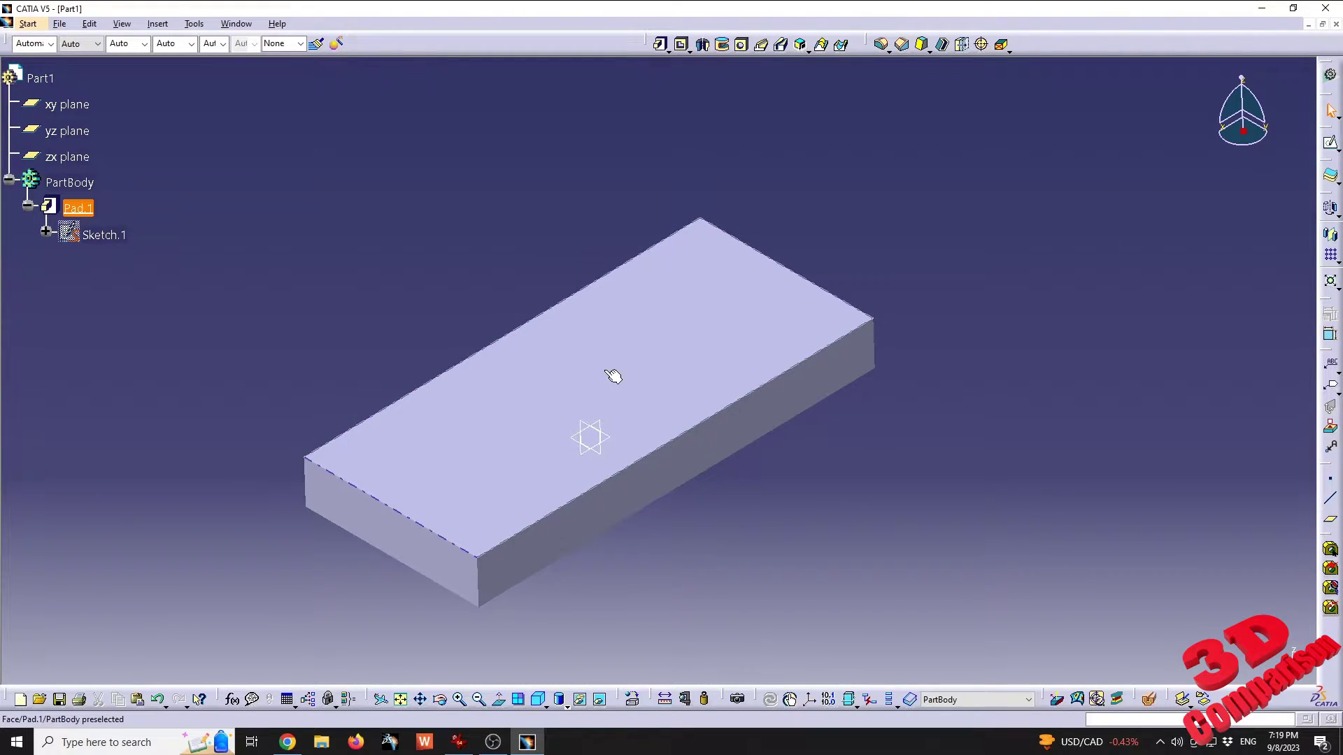
# - Try the automatic compass snapping on the block's top and side faces, ending with the compass snapped to the top face
pyautogui.click(613, 377)
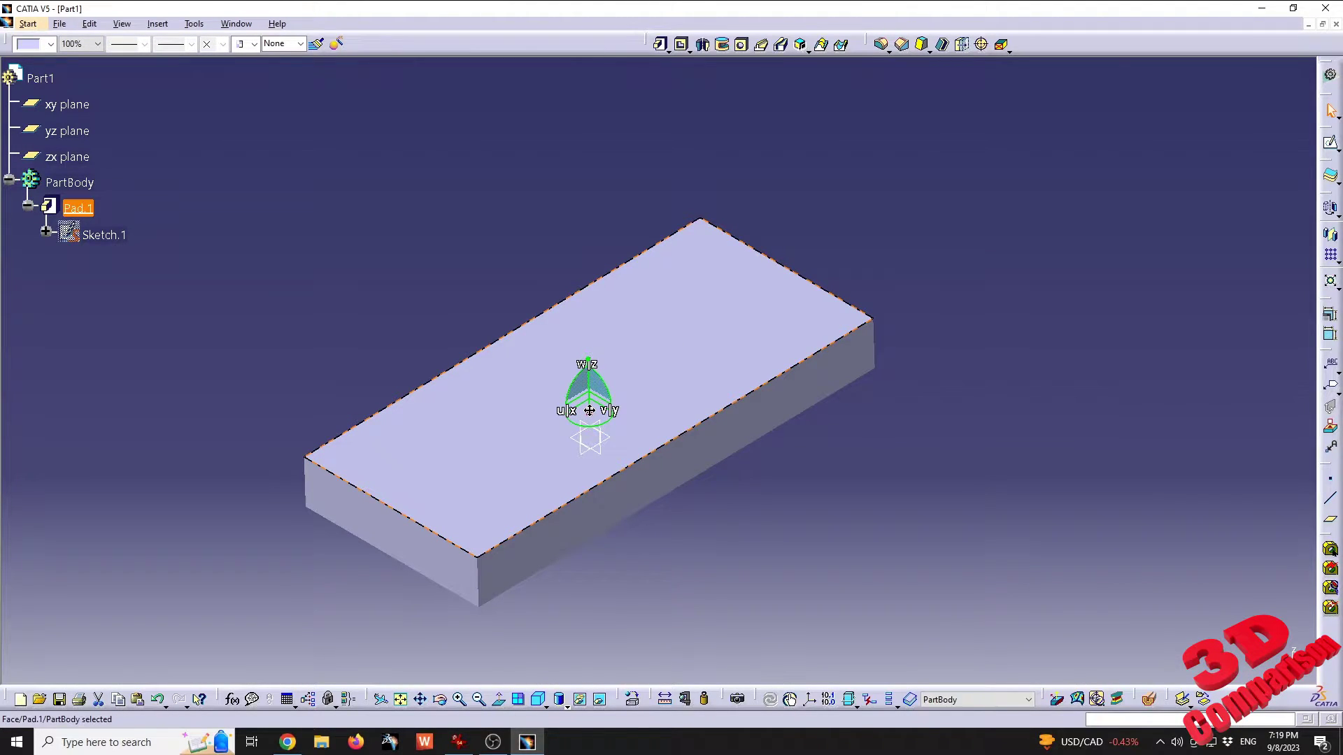
pyautogui.click(737, 501)
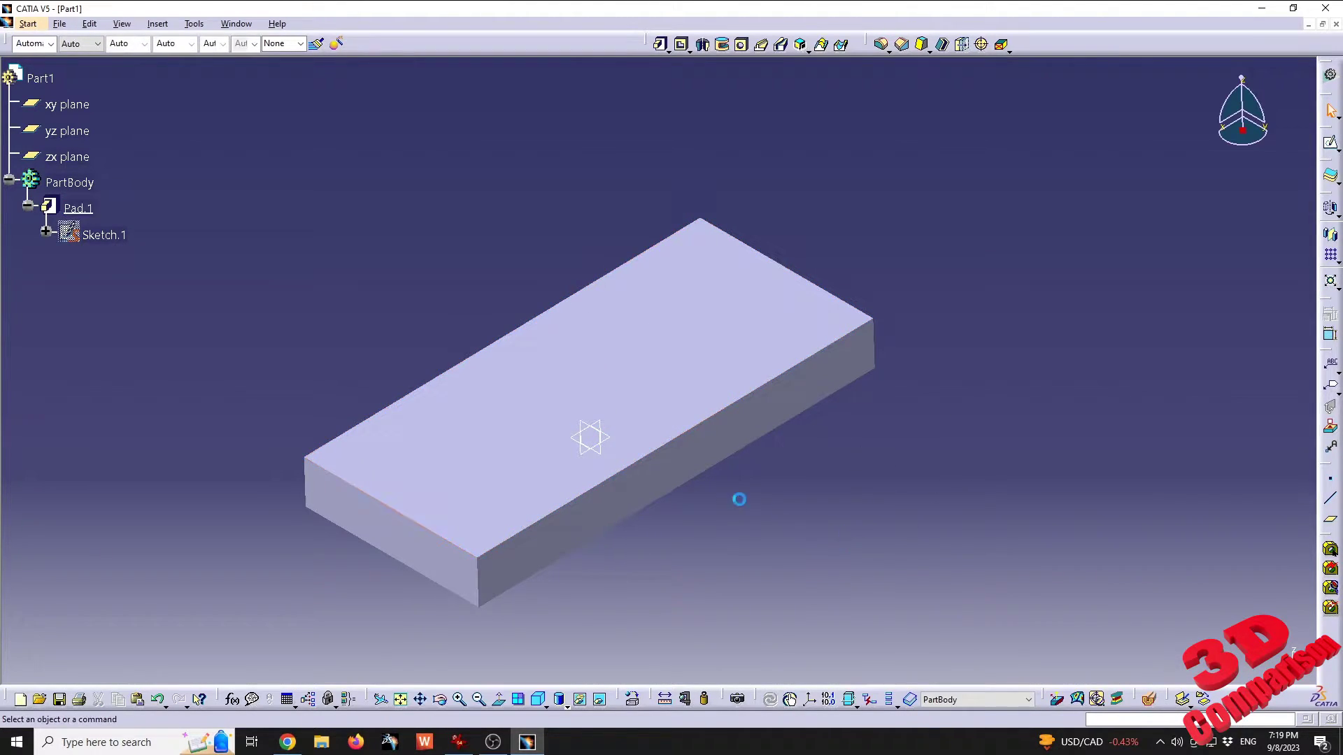
pyautogui.click(687, 462)
pyautogui.click(592, 411)
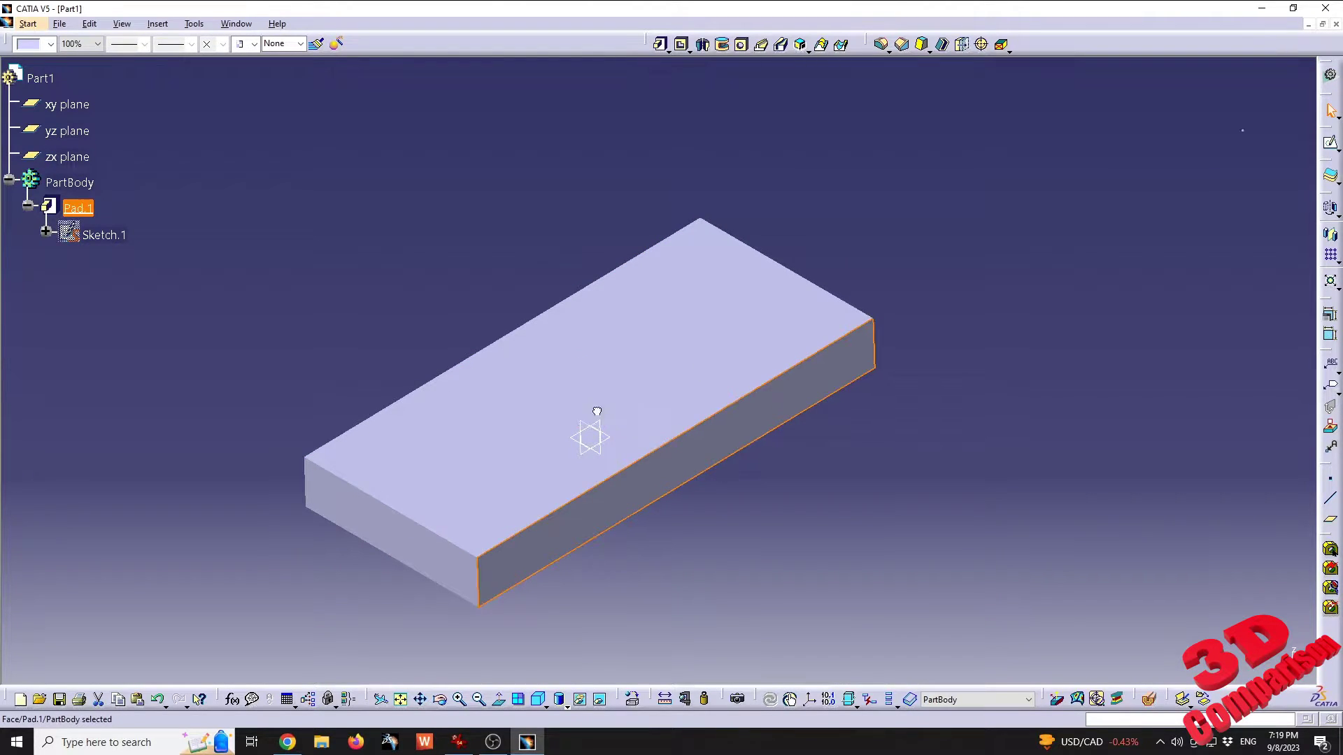
pyautogui.click(677, 294)
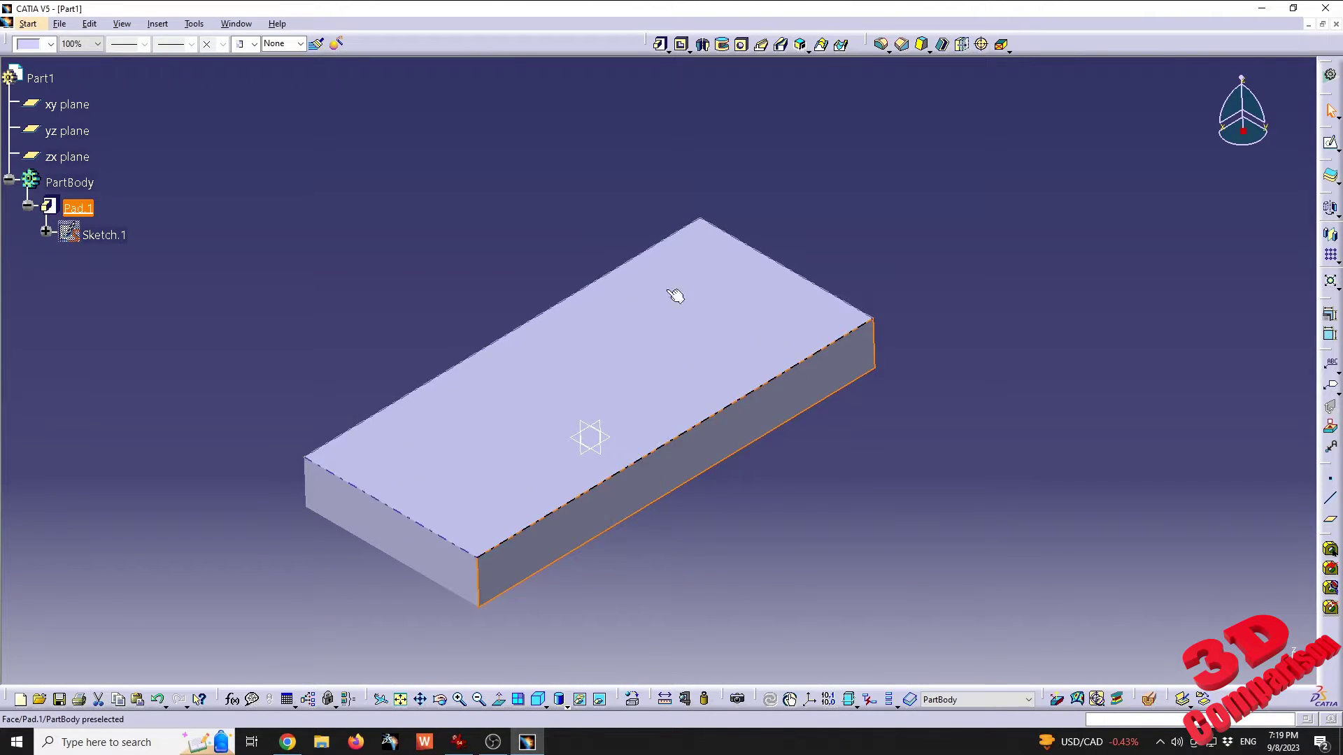
pyautogui.click(609, 383)
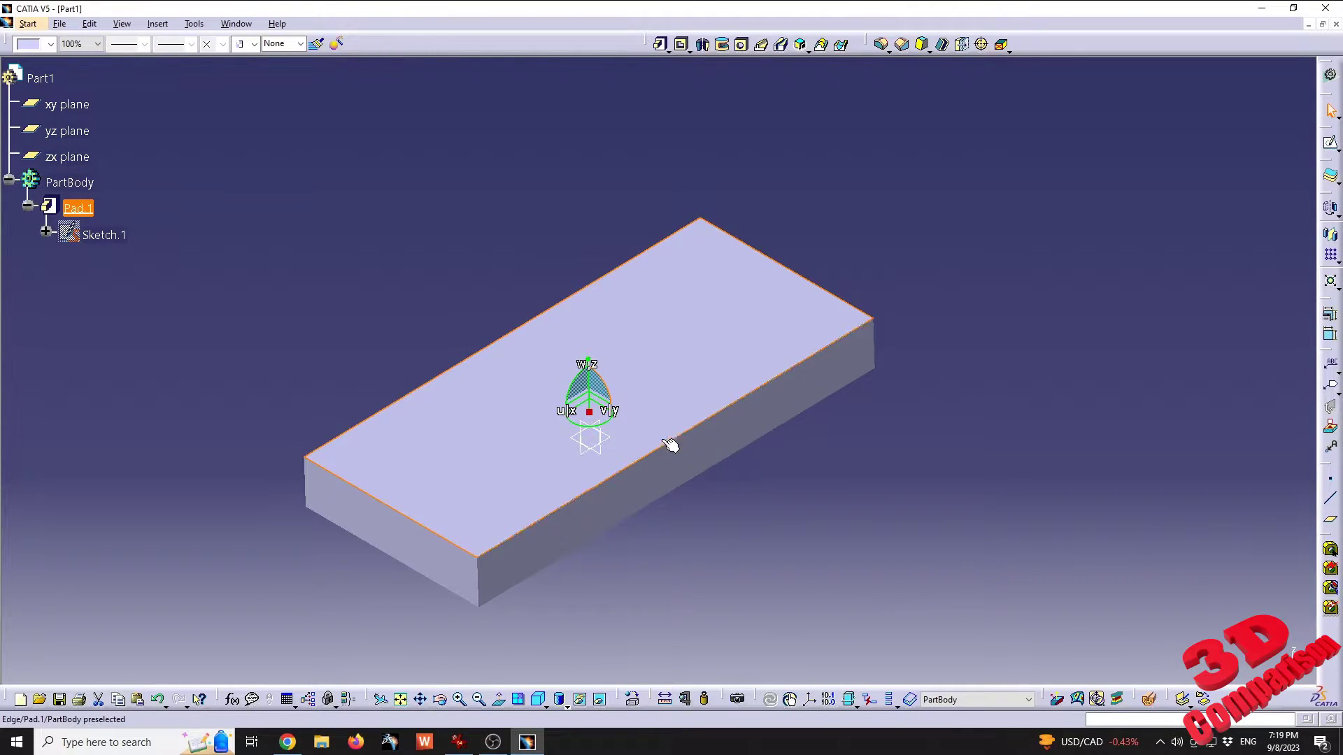
# - Rotate the block 75 degrees along X through the compass manipulation parameters, making Sketch.1 free of its reference plane
pyautogui.rightClick(589, 410)
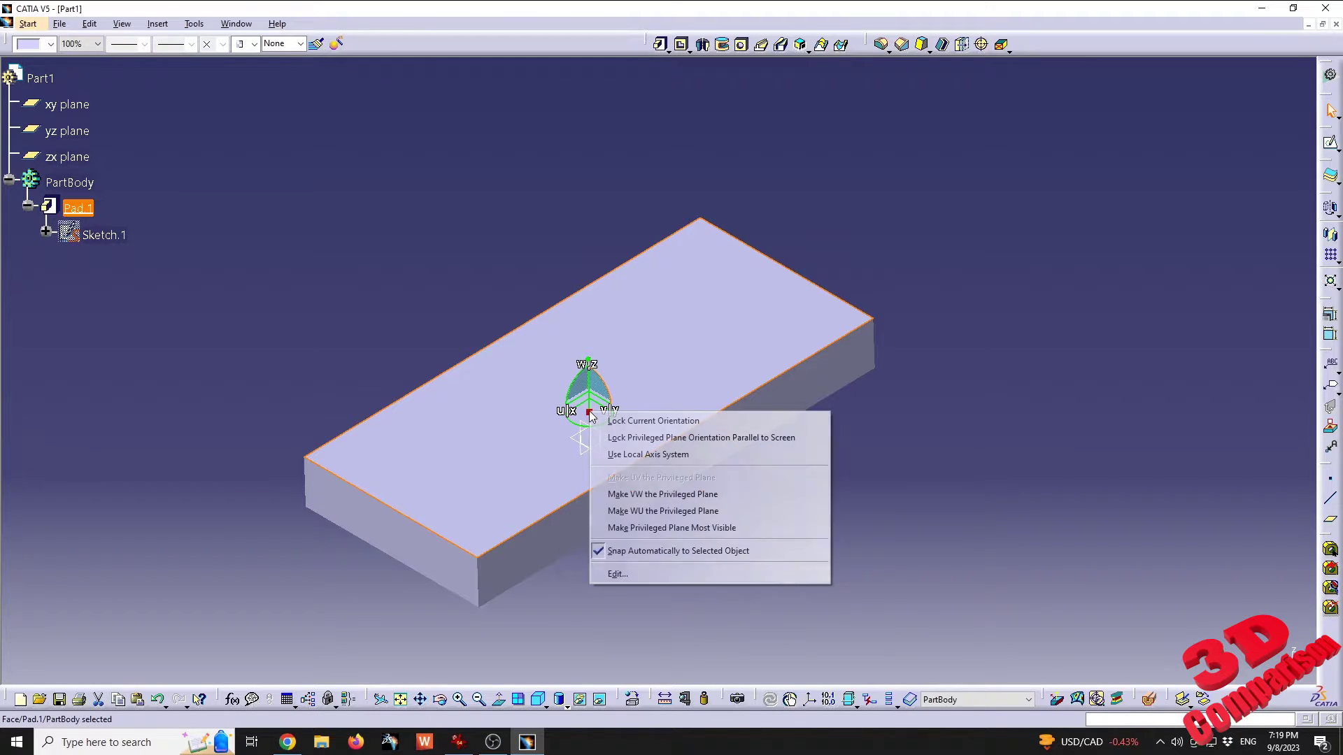
pyautogui.click(647, 575)
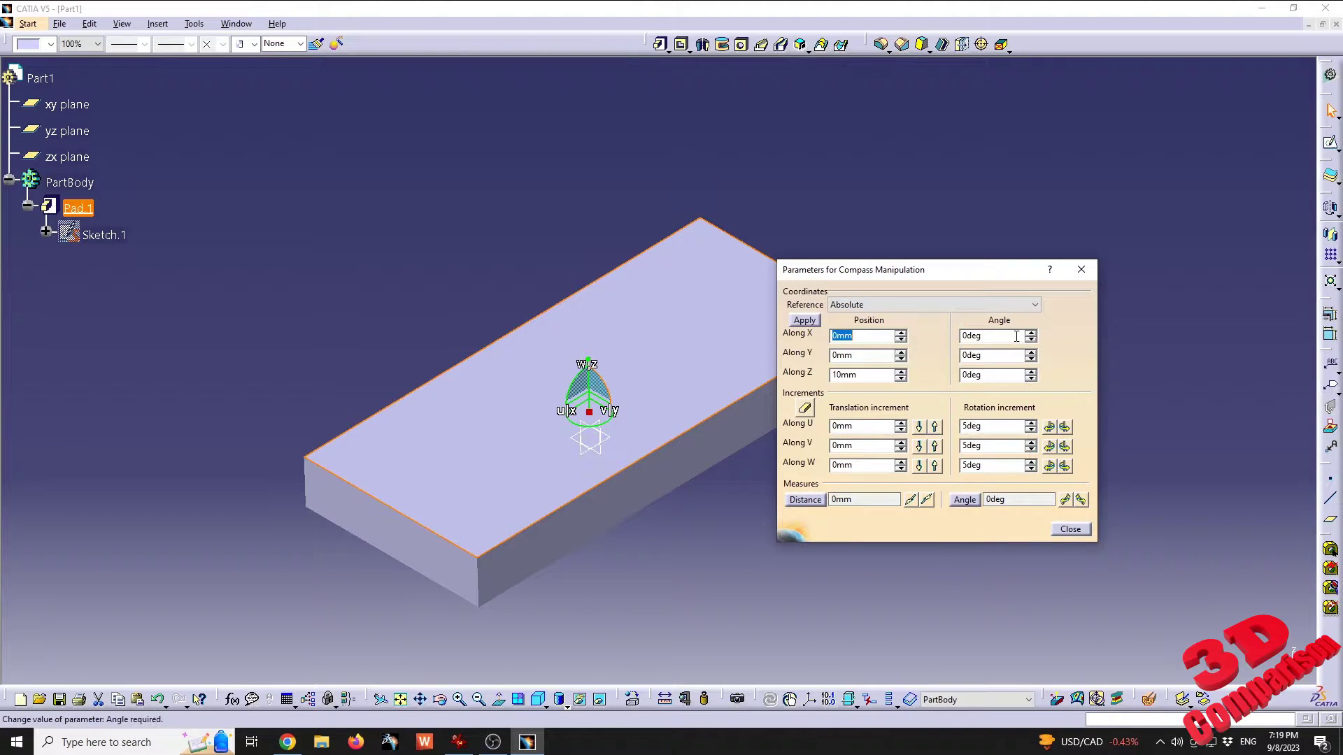
pyautogui.click(1010, 338)
pyautogui.doubleClick(1010, 337)
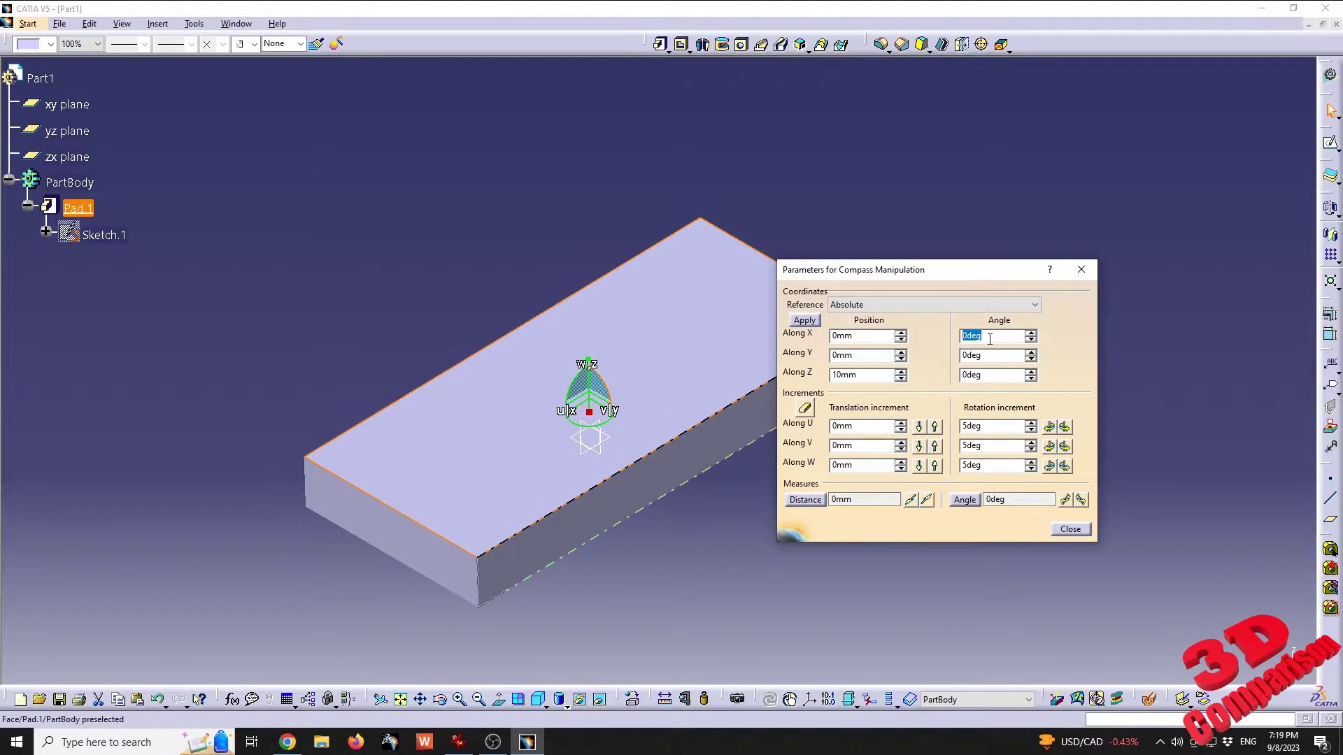
pyautogui.write('75')
pyautogui.press('Tab')
pyautogui.click(805, 321)
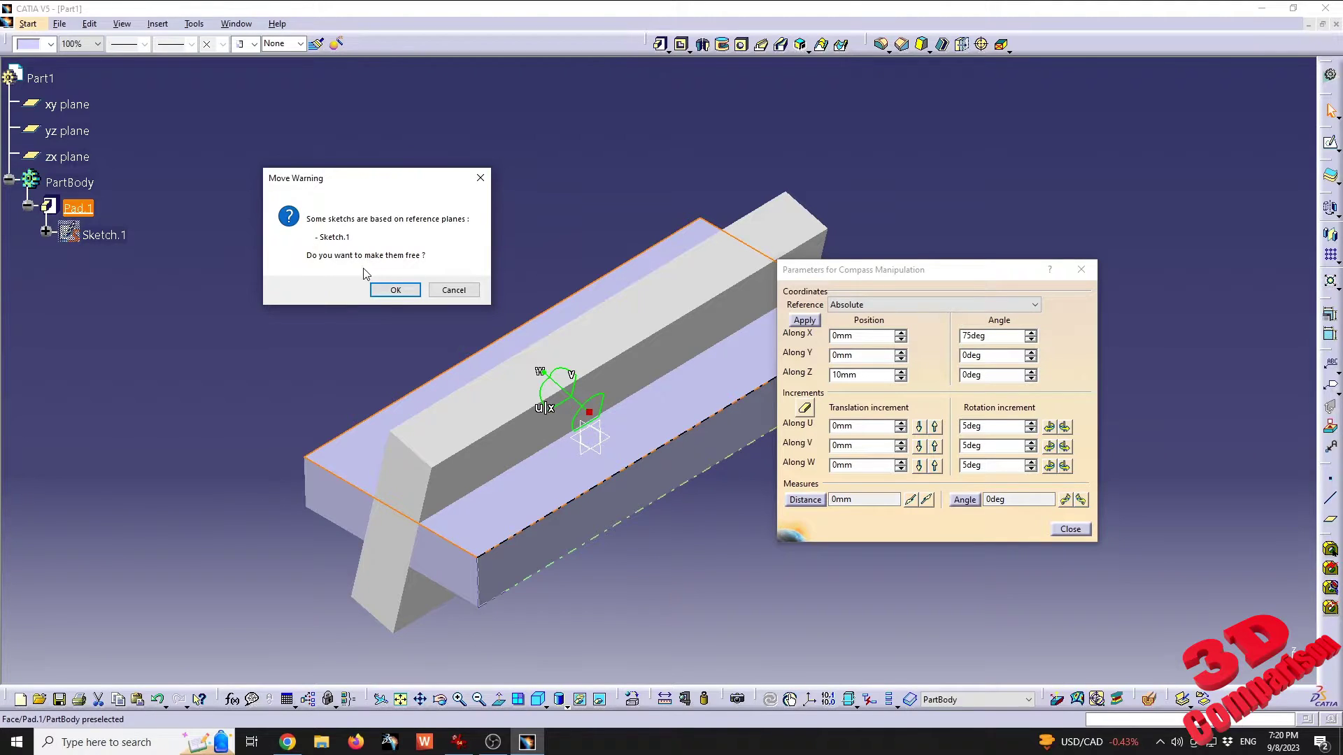
pyautogui.click(396, 291)
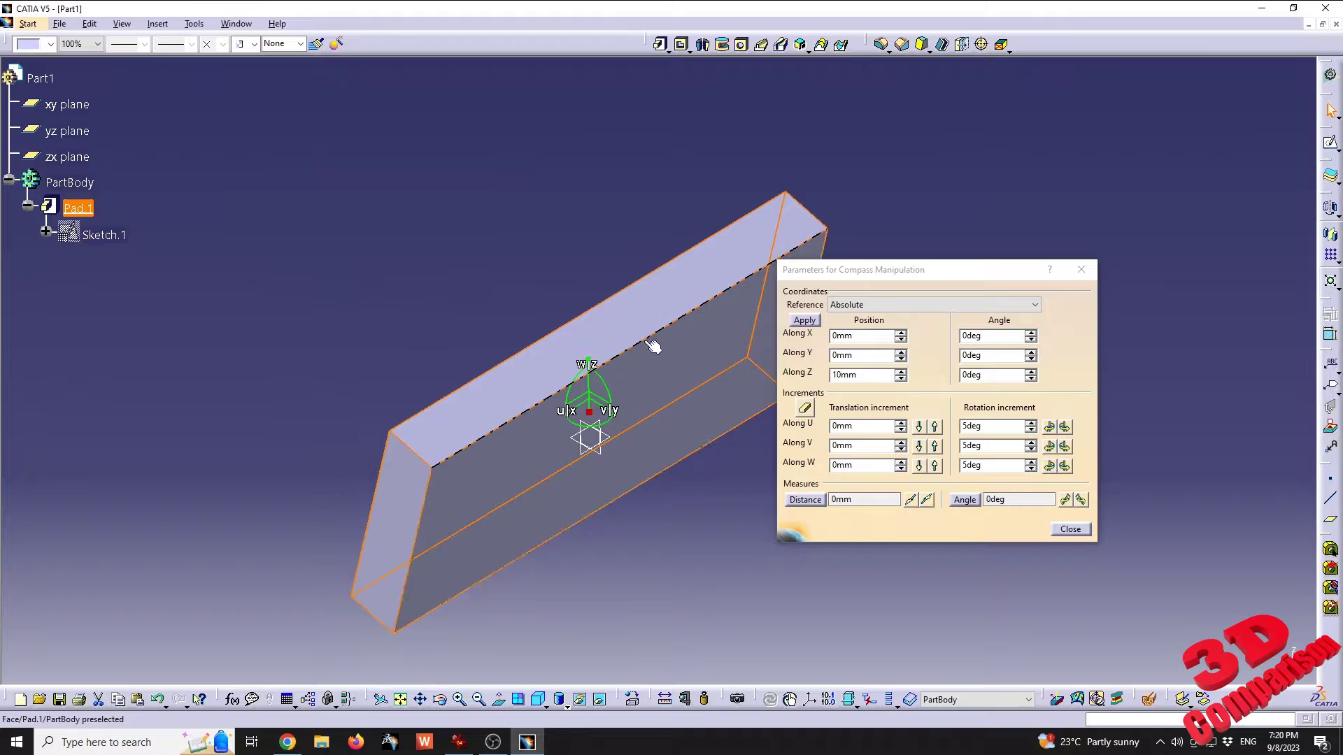
pyautogui.moveTo(545, 523); pyautogui.dragTo(629, 487, button='middle')
pyautogui.click(1053, 532)
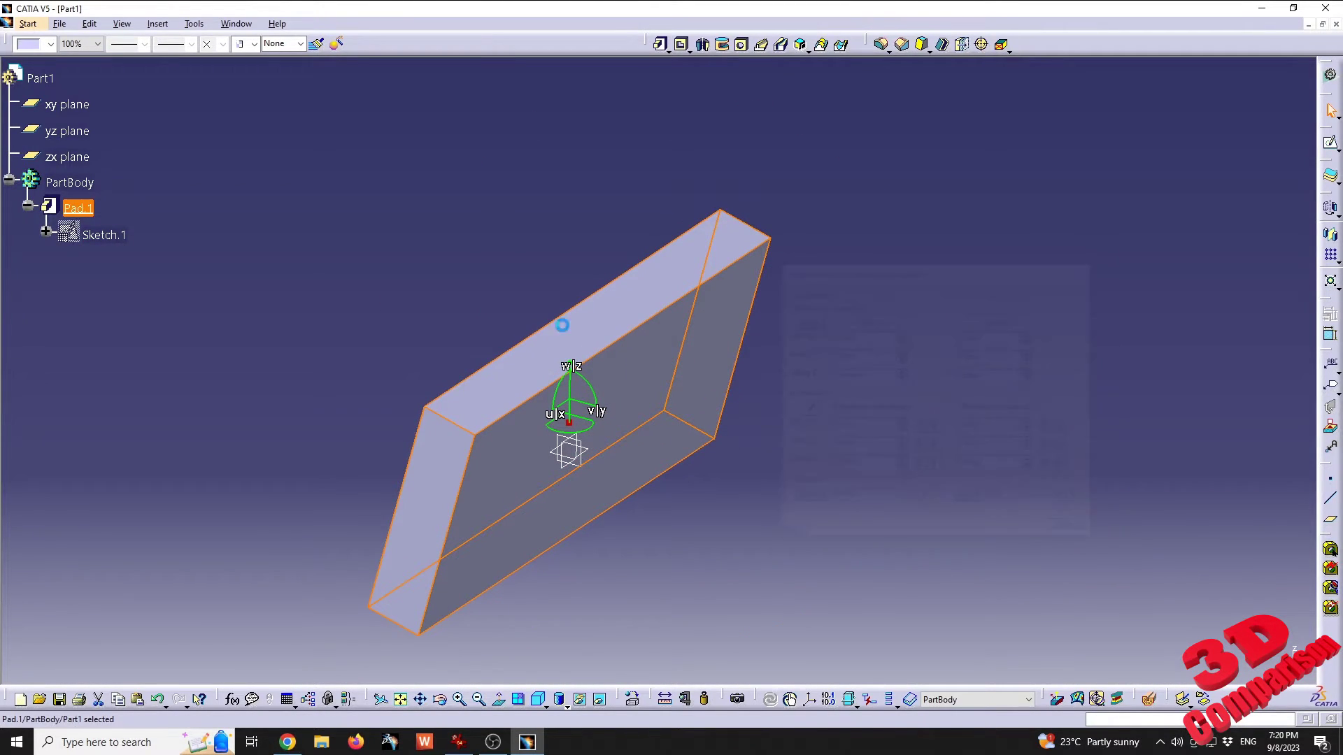
# - Inspect the rotated pad's sketch, exit it, and rotate the block freehand with the compass
pyautogui.doubleClick(104, 235)
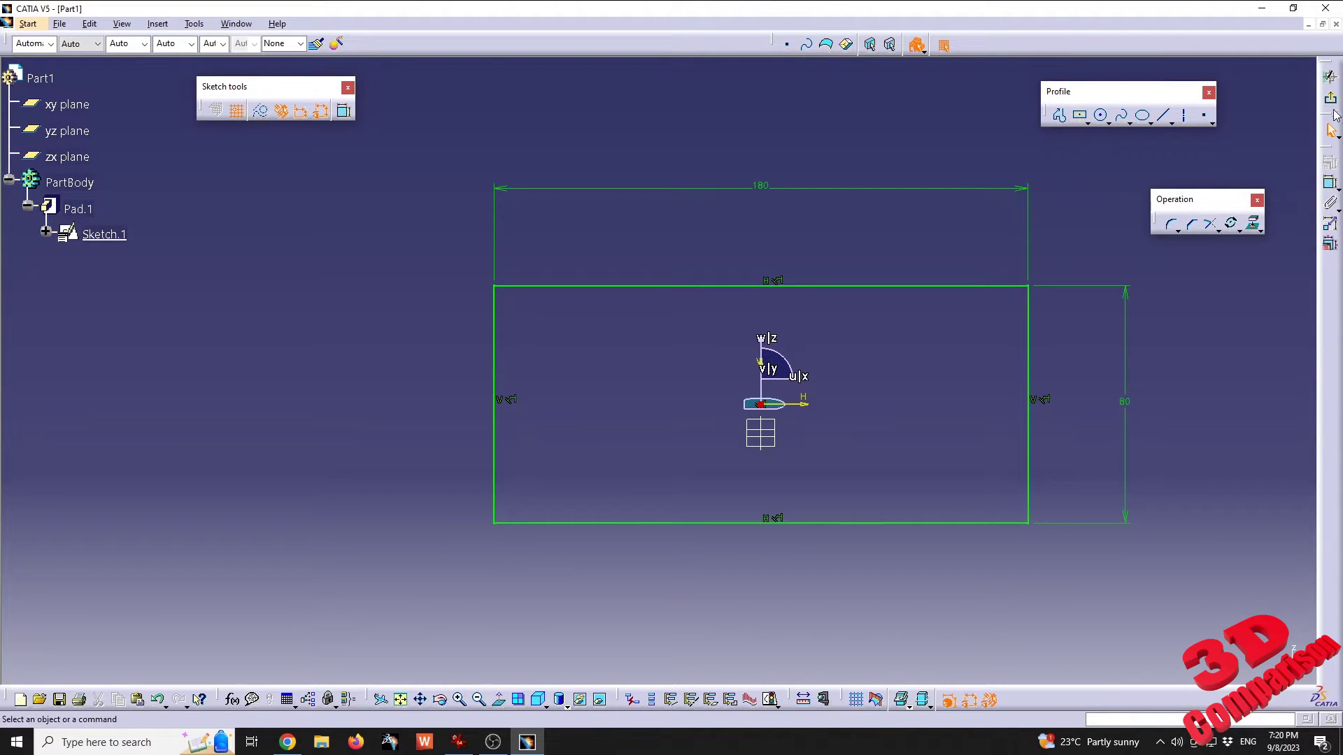
pyautogui.click(1330, 75)
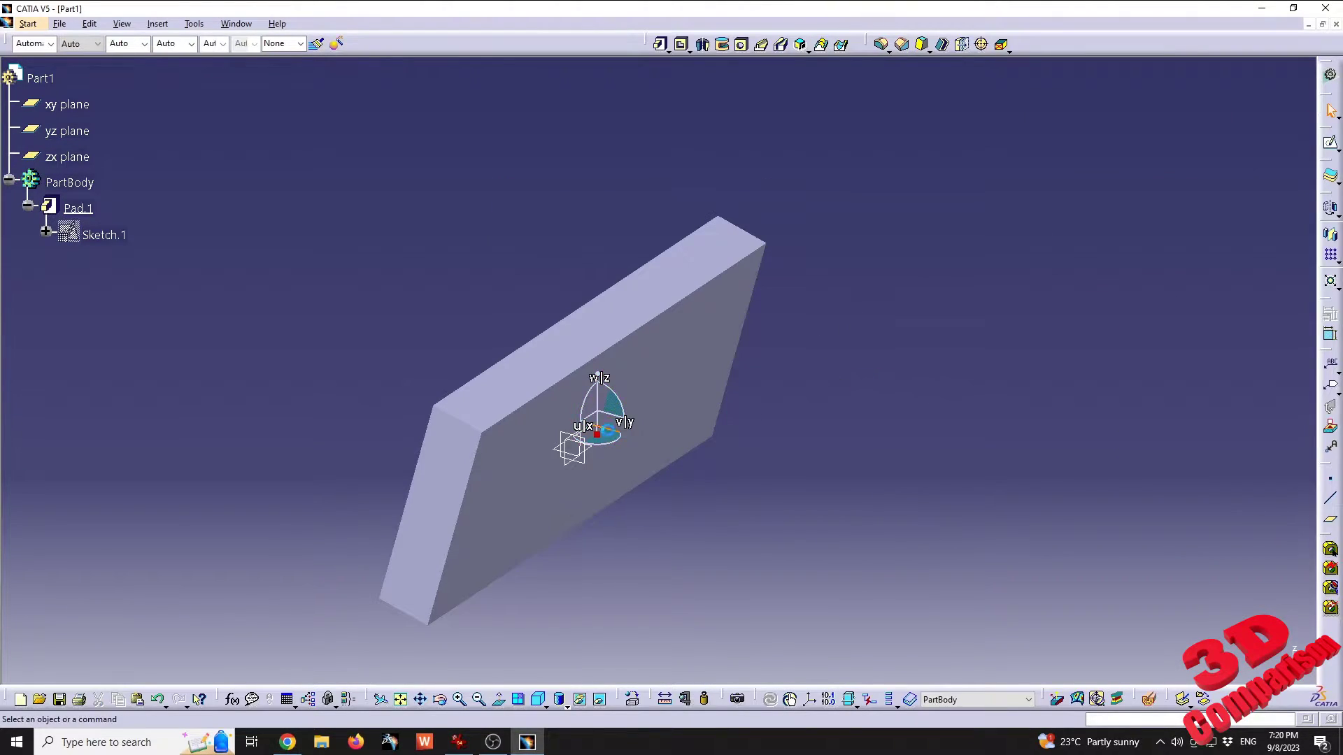
pyautogui.moveTo(601, 441)
pyautogui.mouseDown()
pyautogui.moveTo(1236, 135)
pyautogui.moveTo(783, 363)
pyautogui.moveTo(644, 405)
pyautogui.moveTo(584, 389)
pyautogui.moveTo(595, 344)
pyautogui.moveTo(582, 350)
pyautogui.moveTo(629, 462)
pyautogui.moveTo(587, 354)
pyautogui.moveTo(591, 445)
pyautogui.moveTo(562, 430)
pyautogui.moveTo(577, 274)
pyautogui.moveTo(558, 398)
pyautogui.mouseUp()
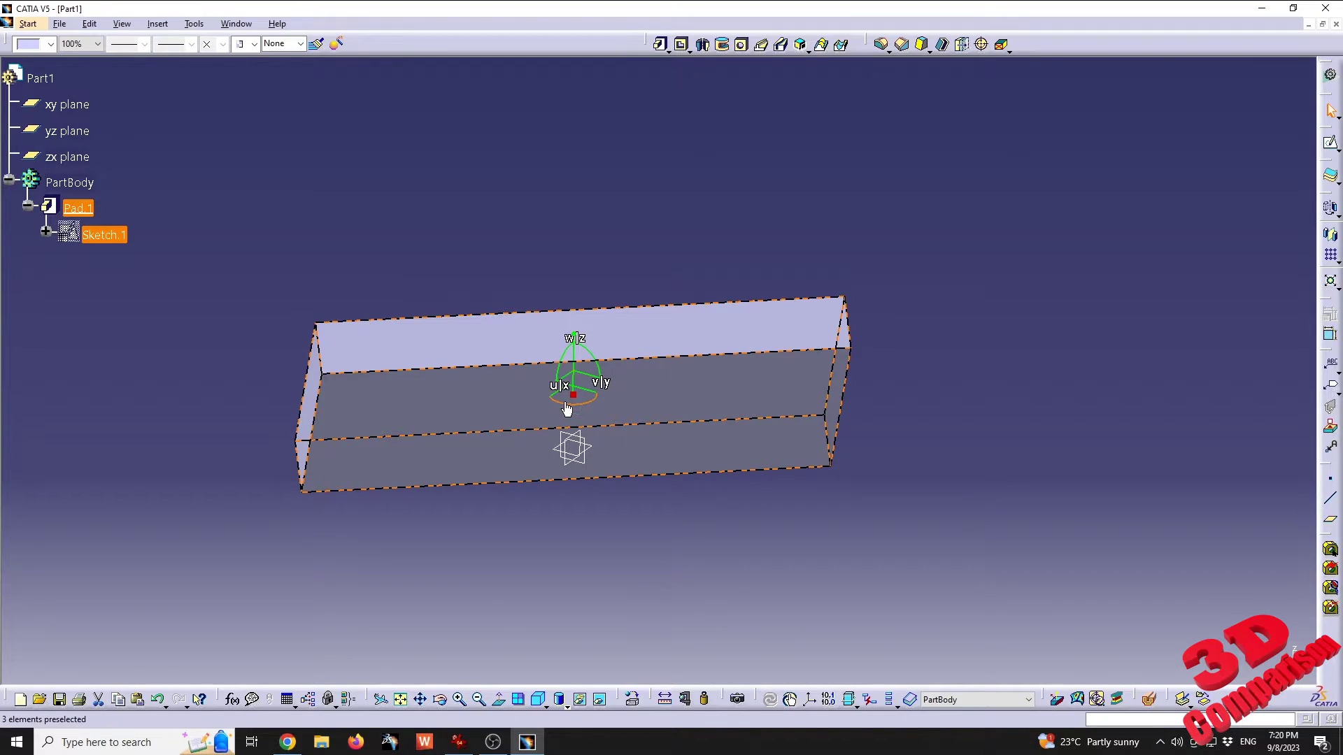
# - Rotate the block along the compass U axis in repeated 5-degree increments through the compass manipulation parameters
pyautogui.rightClick(571, 393)
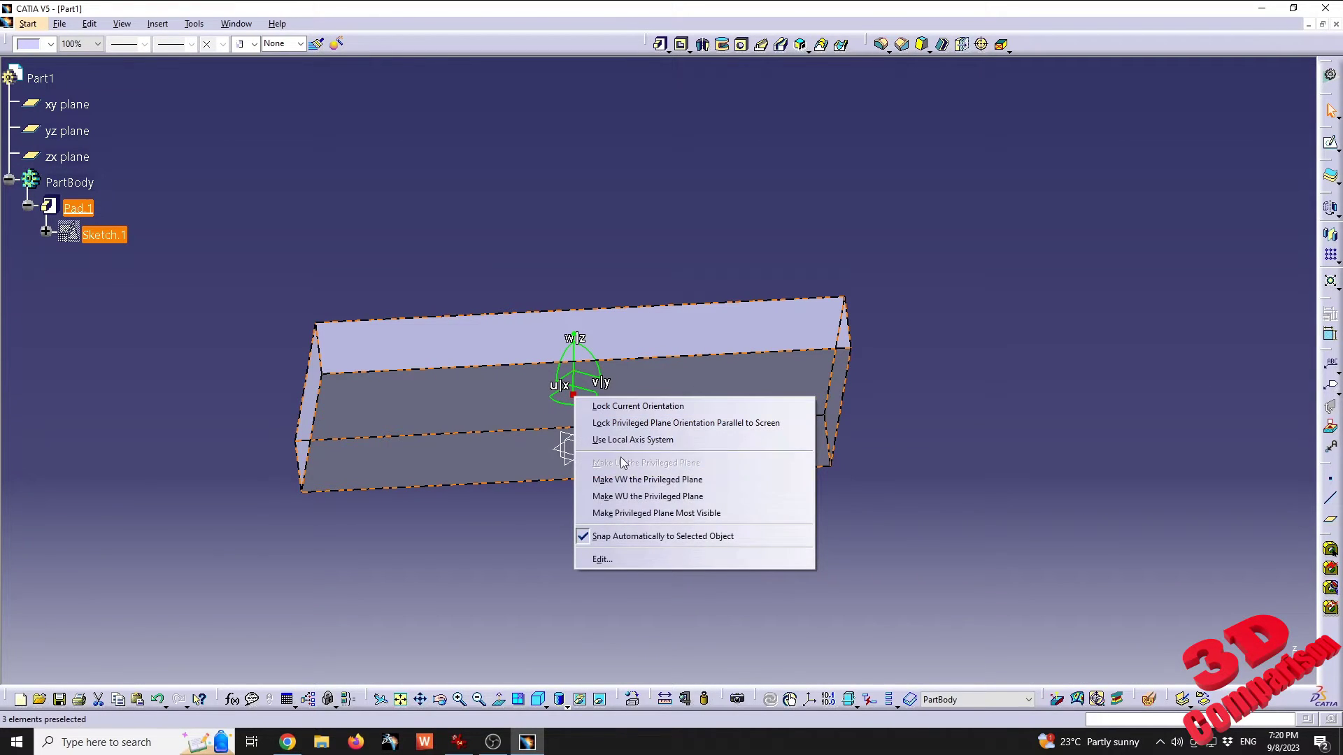
pyautogui.click(627, 559)
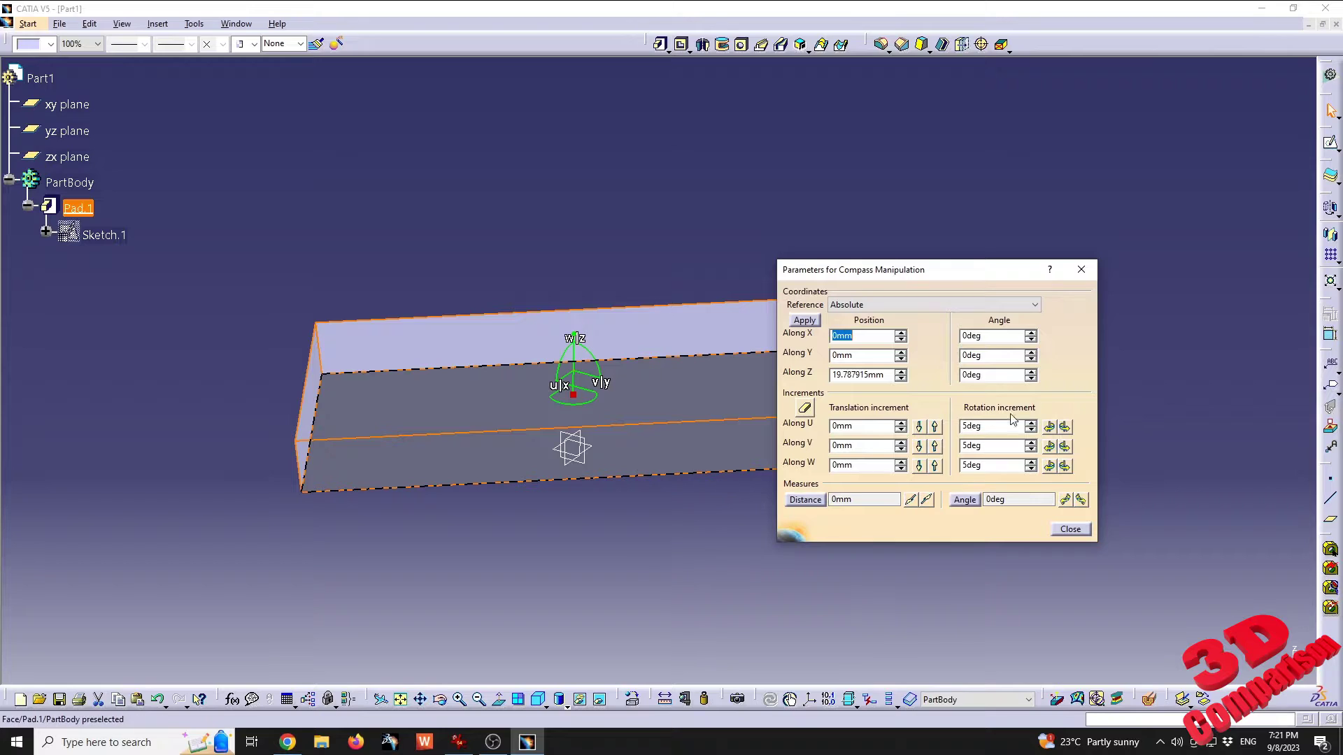
pyautogui.click(1065, 427)
pyautogui.click(1065, 427)
pyautogui.click(1064, 427)
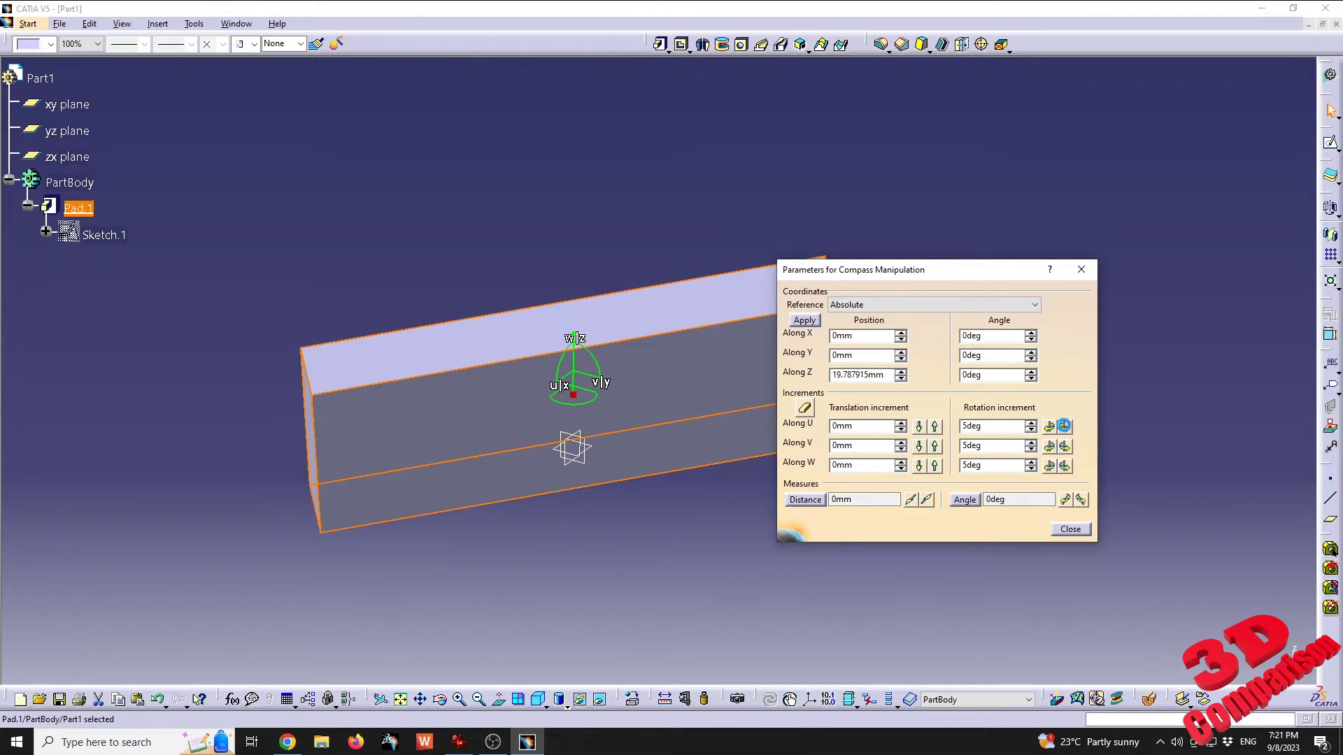
pyautogui.click(1065, 427)
pyautogui.click(1065, 426)
pyautogui.click(1064, 426)
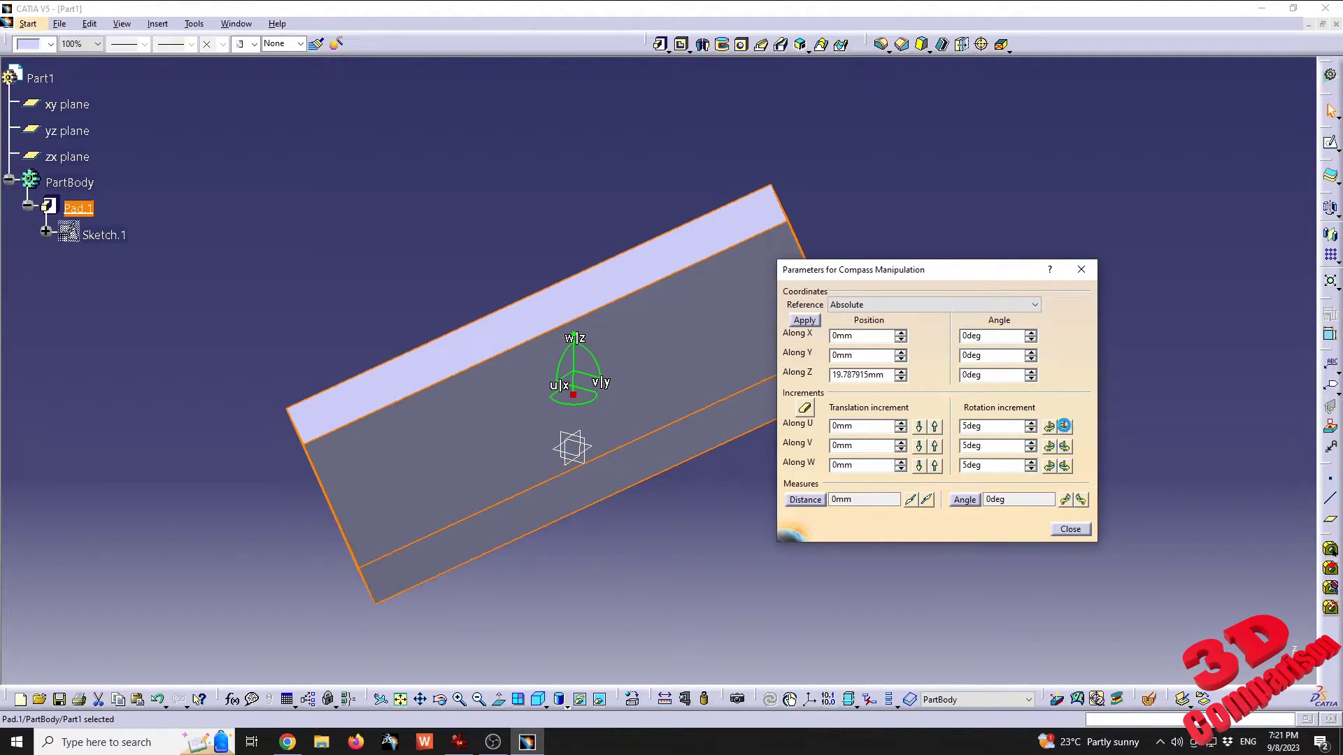
pyautogui.click(1064, 427)
pyautogui.click(1064, 427)
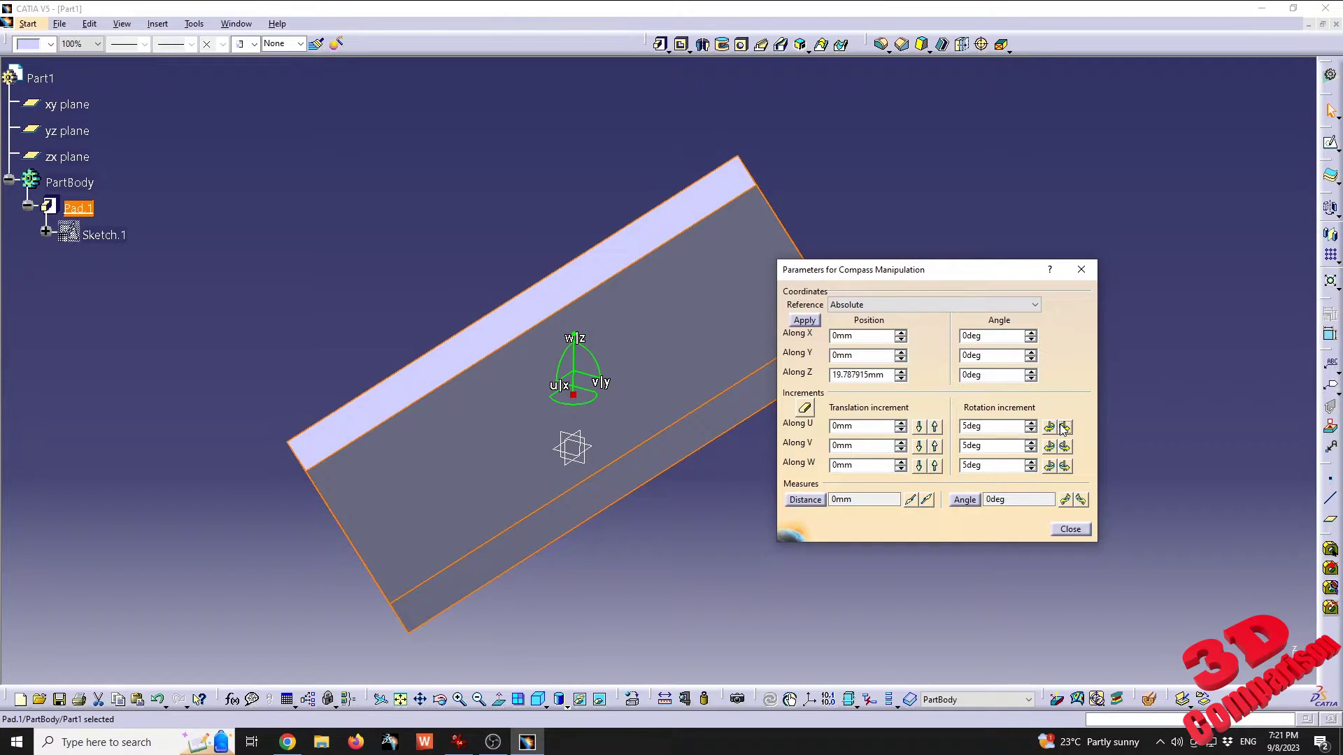
# - Rotate the block further in 5-degree increments along the compass U axis, then repeatedly along the V axis
pyautogui.click(1064, 427)
pyautogui.click(1064, 427)
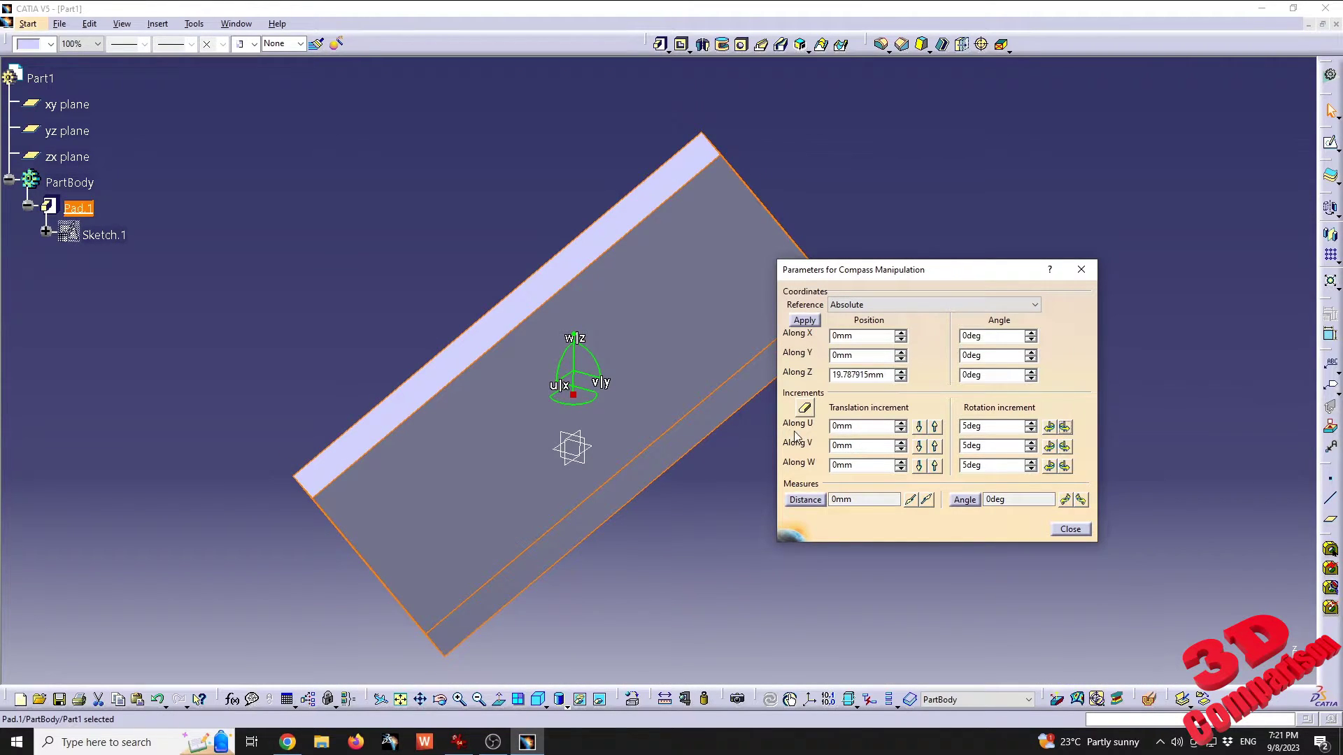
pyautogui.click(1064, 446)
pyautogui.click(1064, 446)
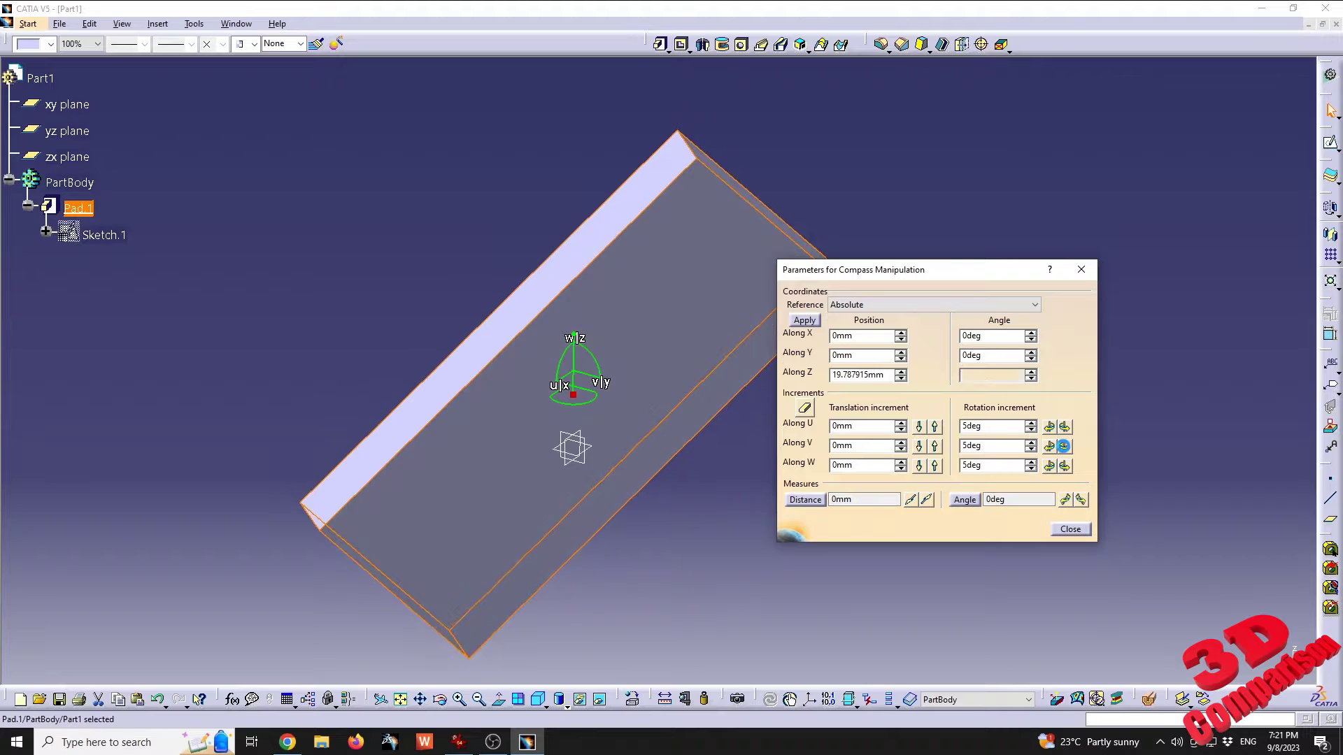
pyautogui.click(1064, 446)
pyautogui.click(1064, 446)
pyautogui.click(1064, 446)
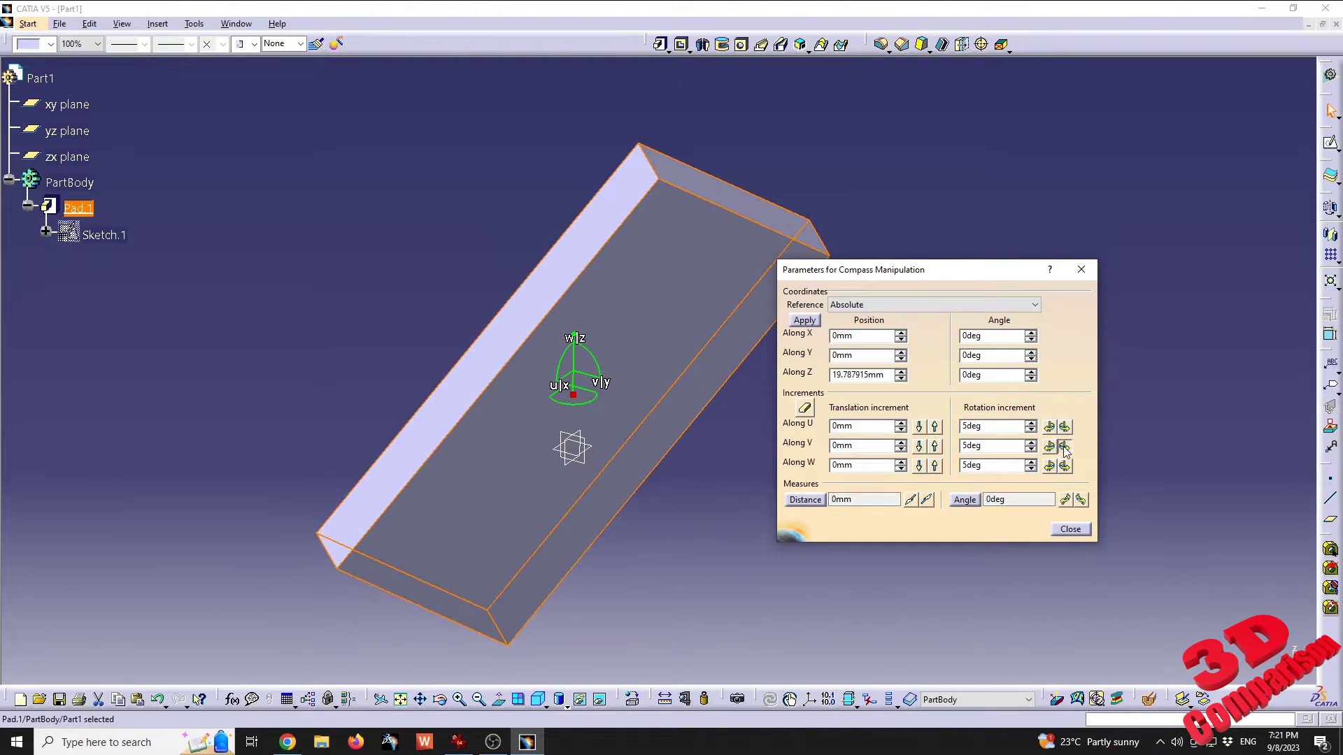
pyautogui.click(1064, 446)
# - Rotate the block along the compass W axis in 5-degree increments, then in finer 0.05-degree increments
pyautogui.click(1064, 466)
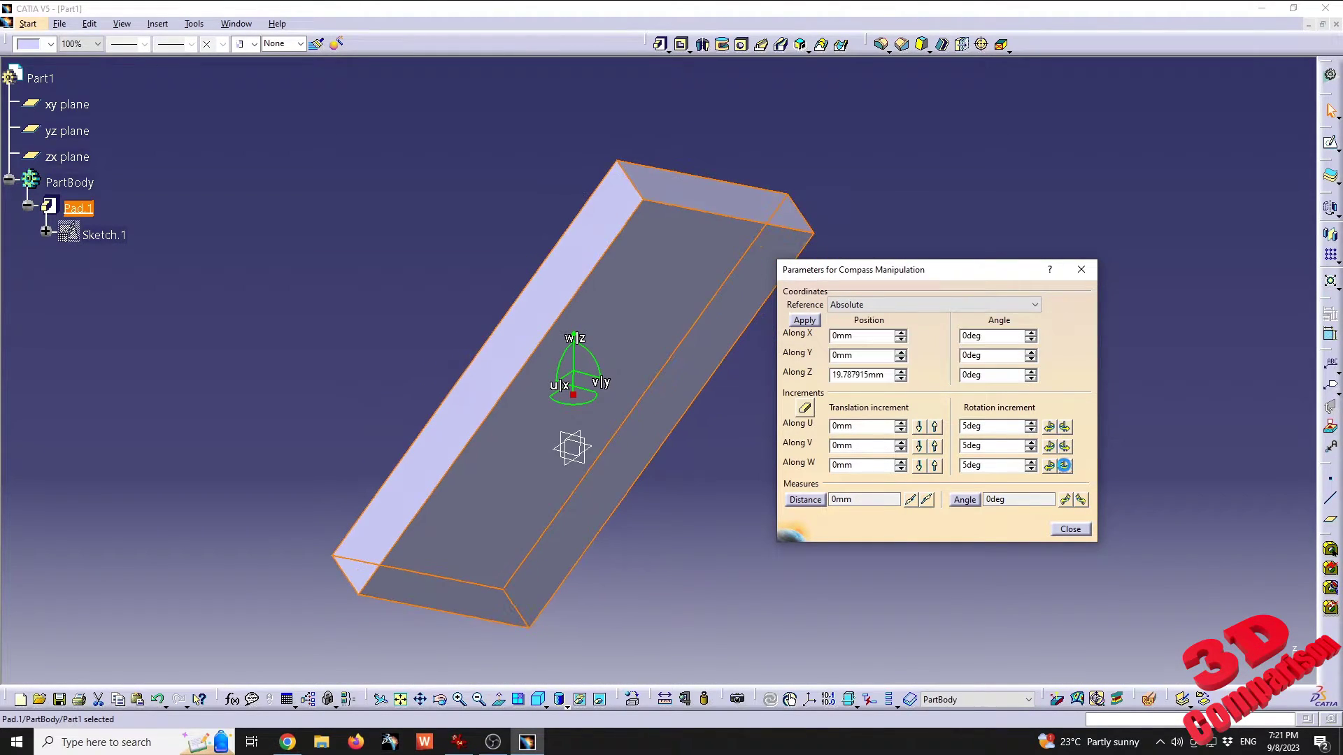
pyautogui.click(1064, 466)
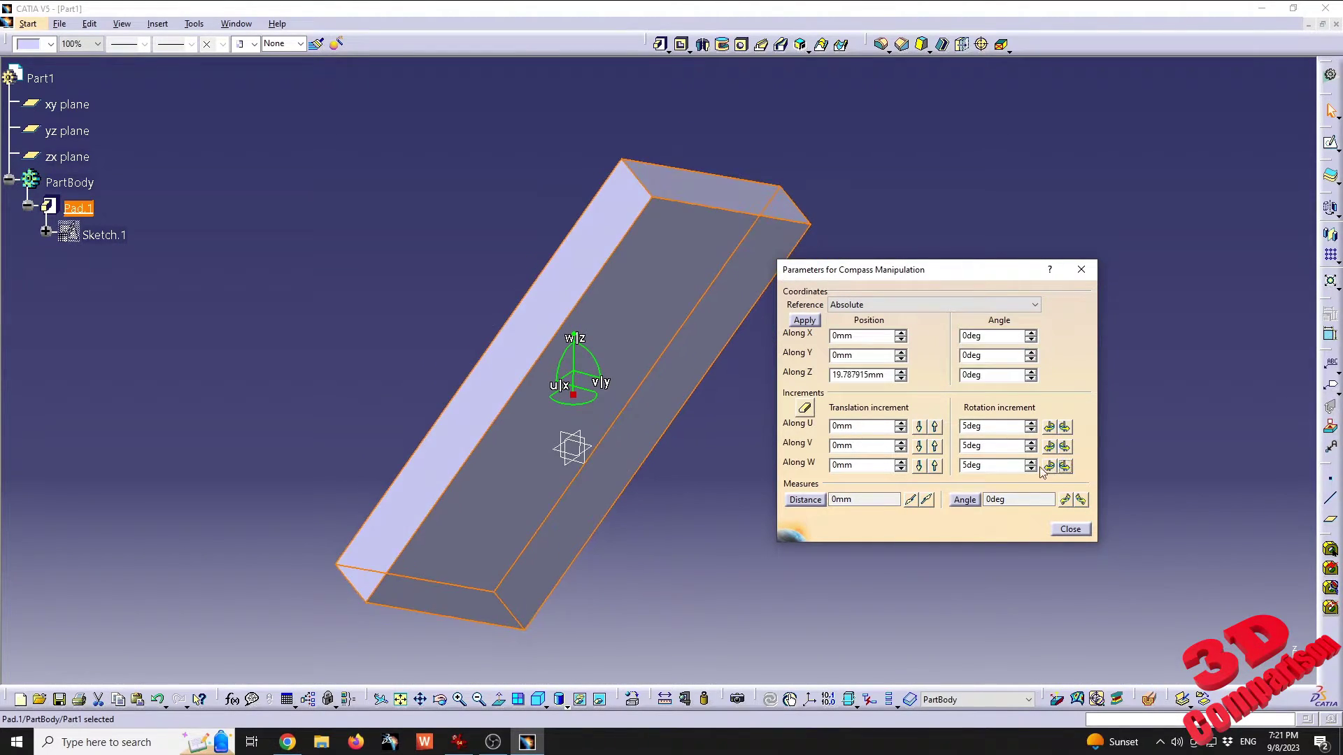
pyautogui.doubleClick(994, 466)
pyautogui.write('0.0')
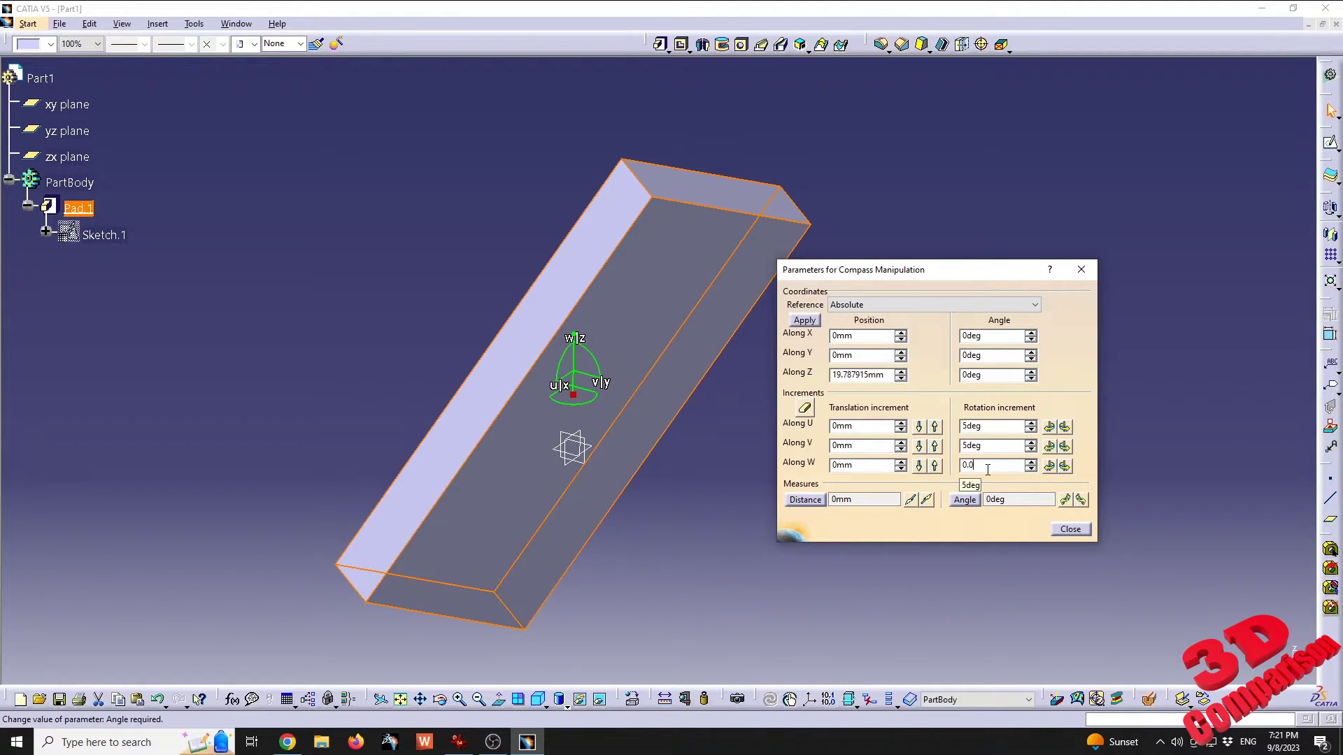
pyautogui.write('5')
pyautogui.click(1065, 466)
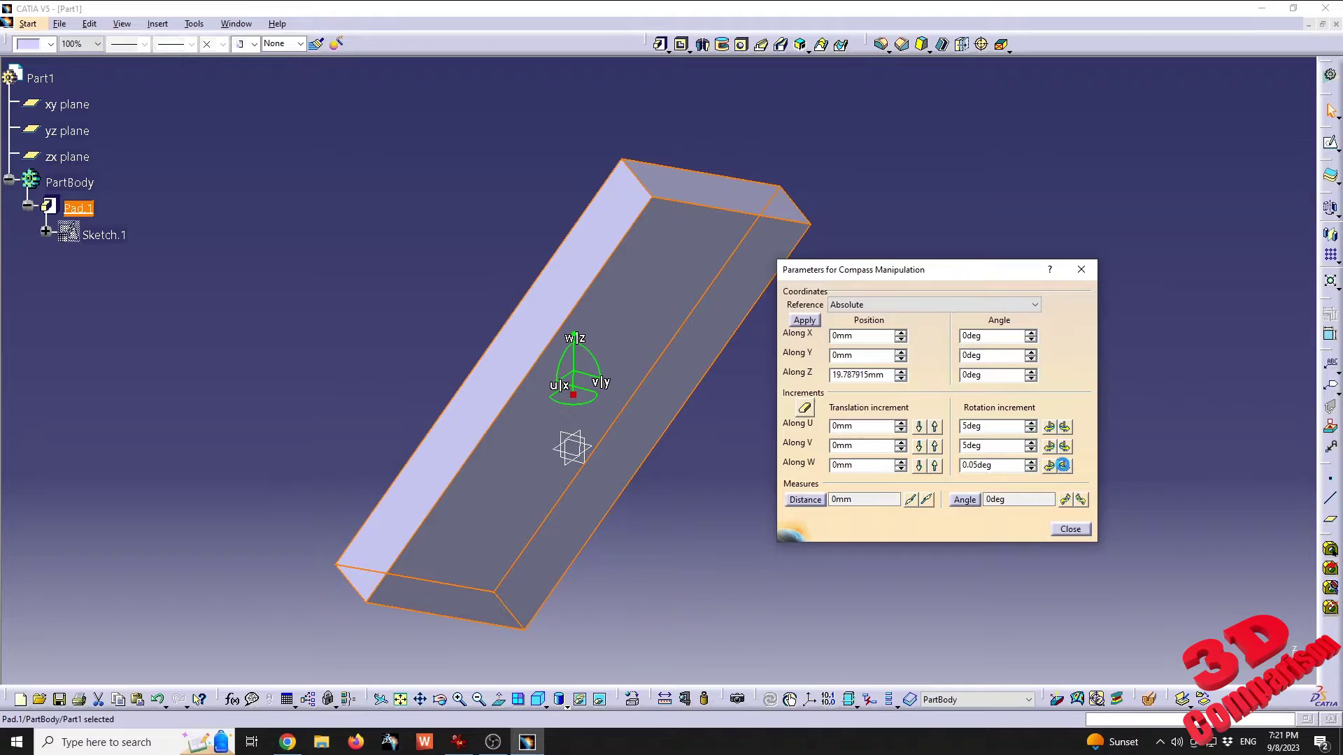
pyautogui.click(1063, 465)
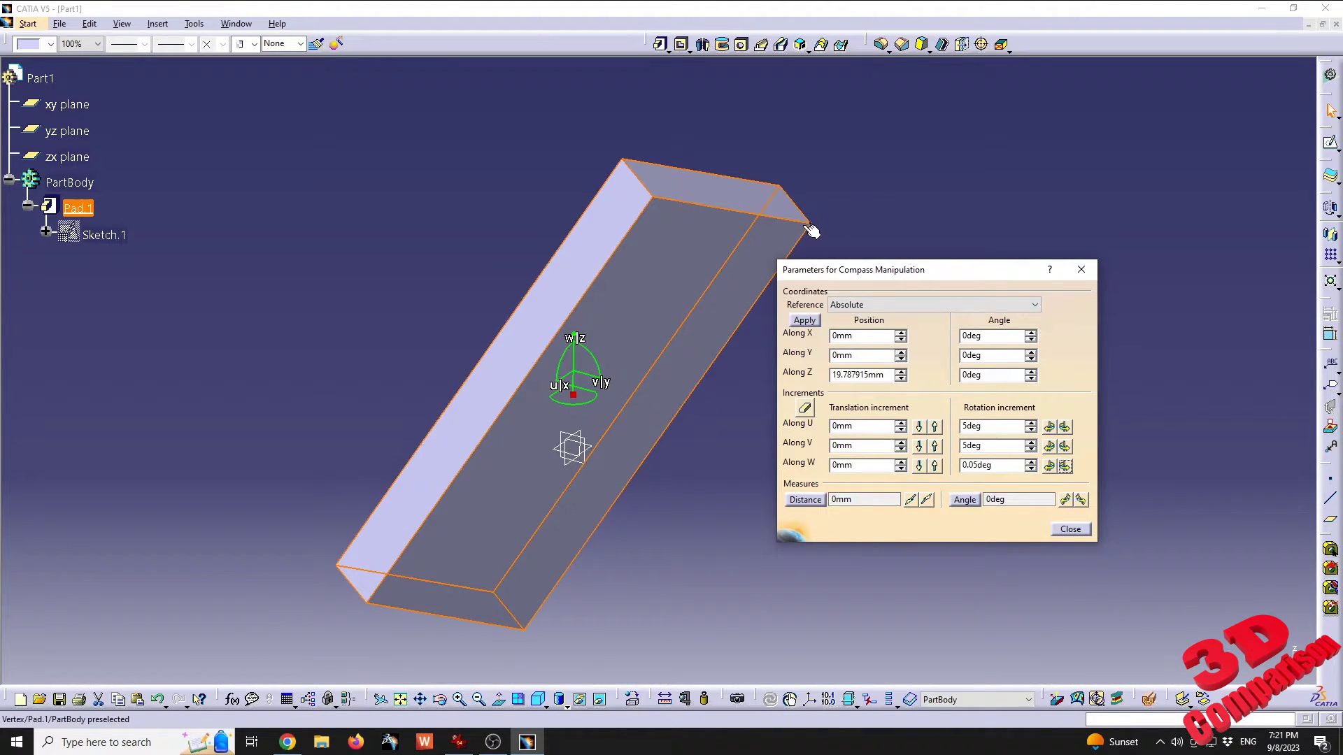
pyautogui.click(1063, 466)
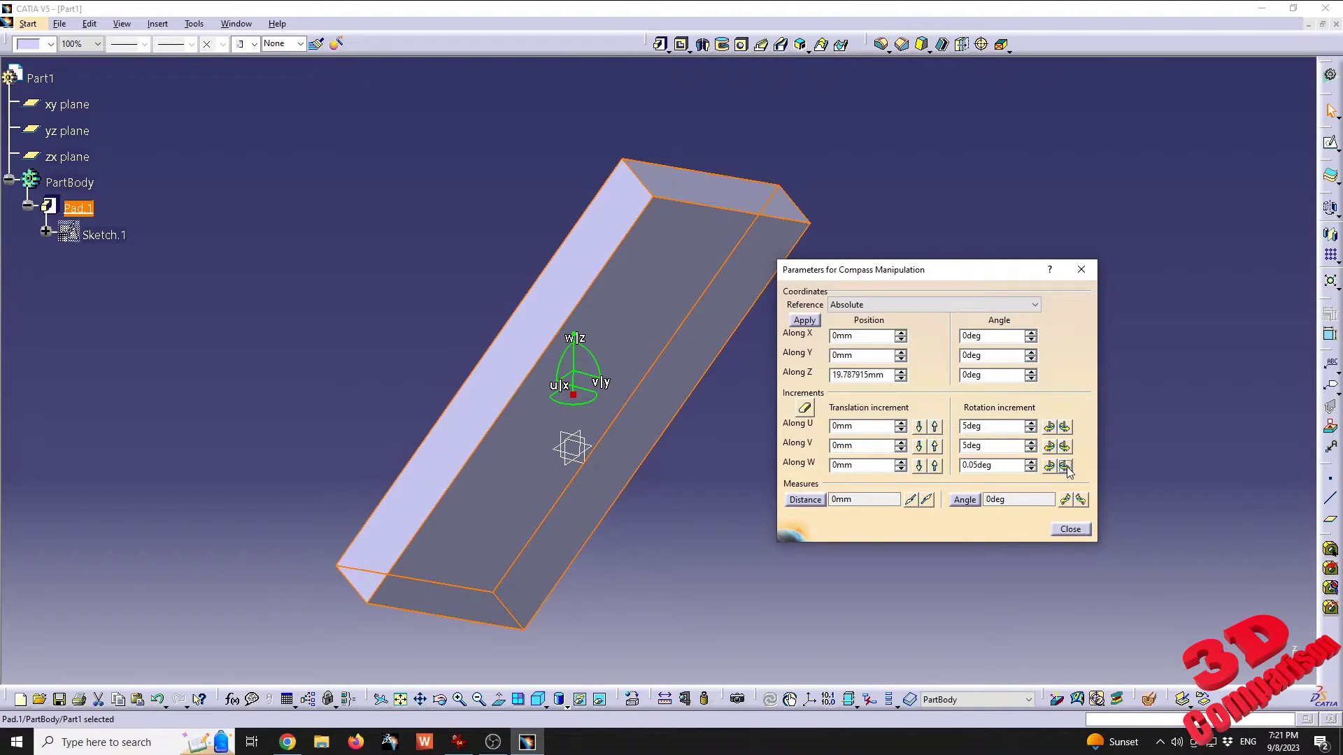
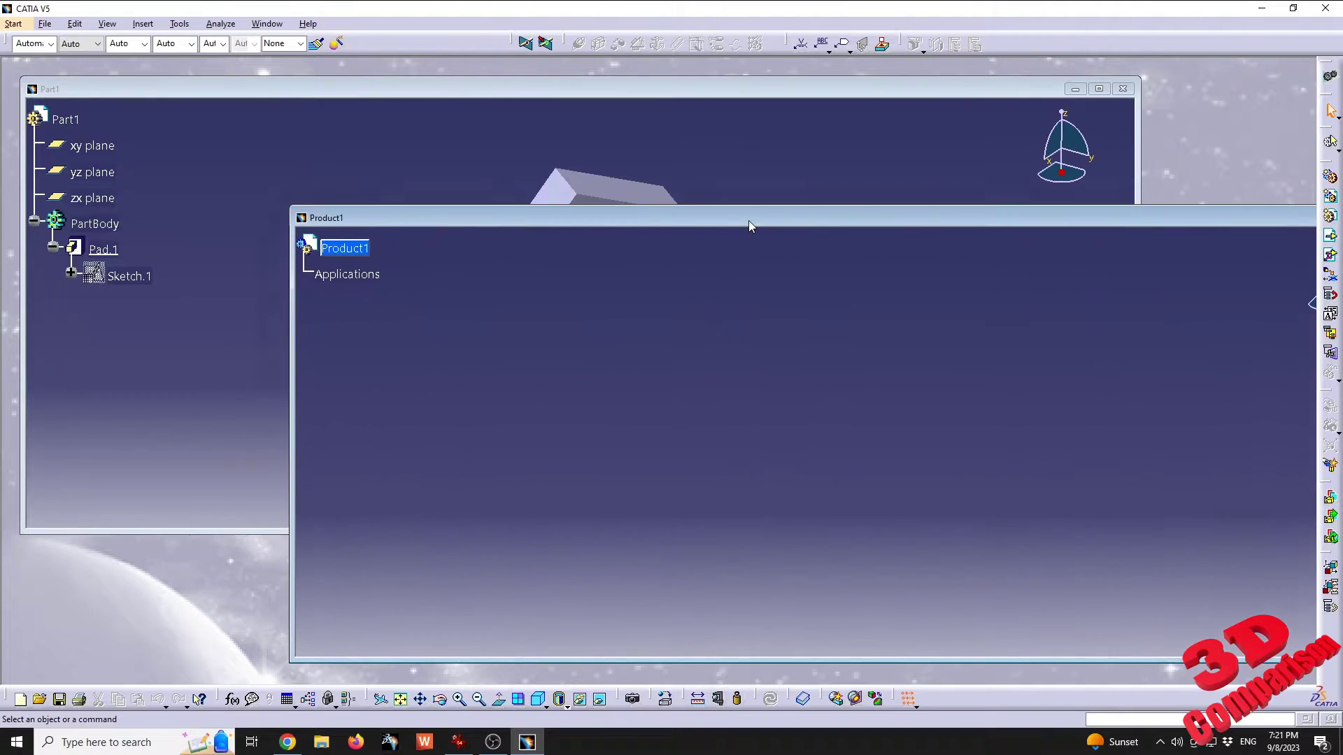
# - Copy Part1 from its own window and paste it as a component into Product1
pyautogui.click(369, 87)
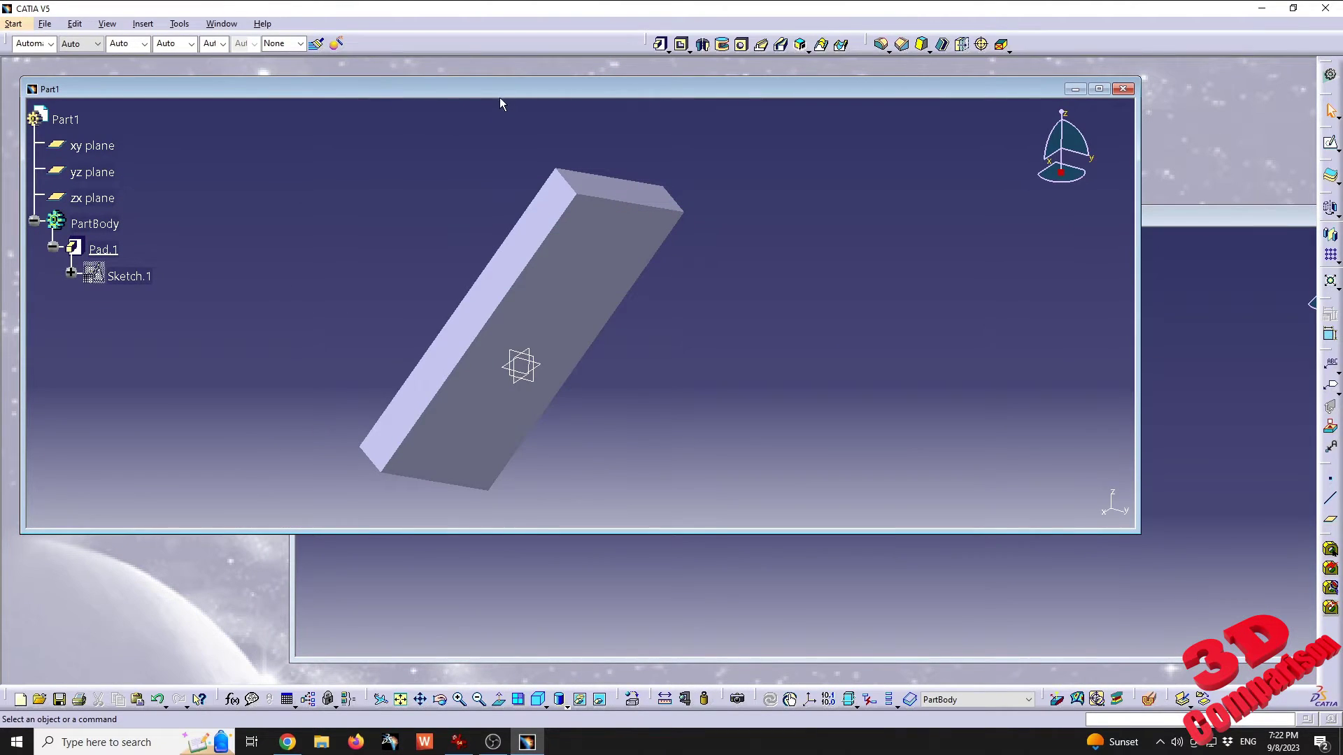
pyautogui.moveTo(499, 103); pyautogui.dragTo(1035, 246)
pyautogui.click(600, 261)
pyautogui.moveTo(600, 261); pyautogui.dragTo(440, 249)
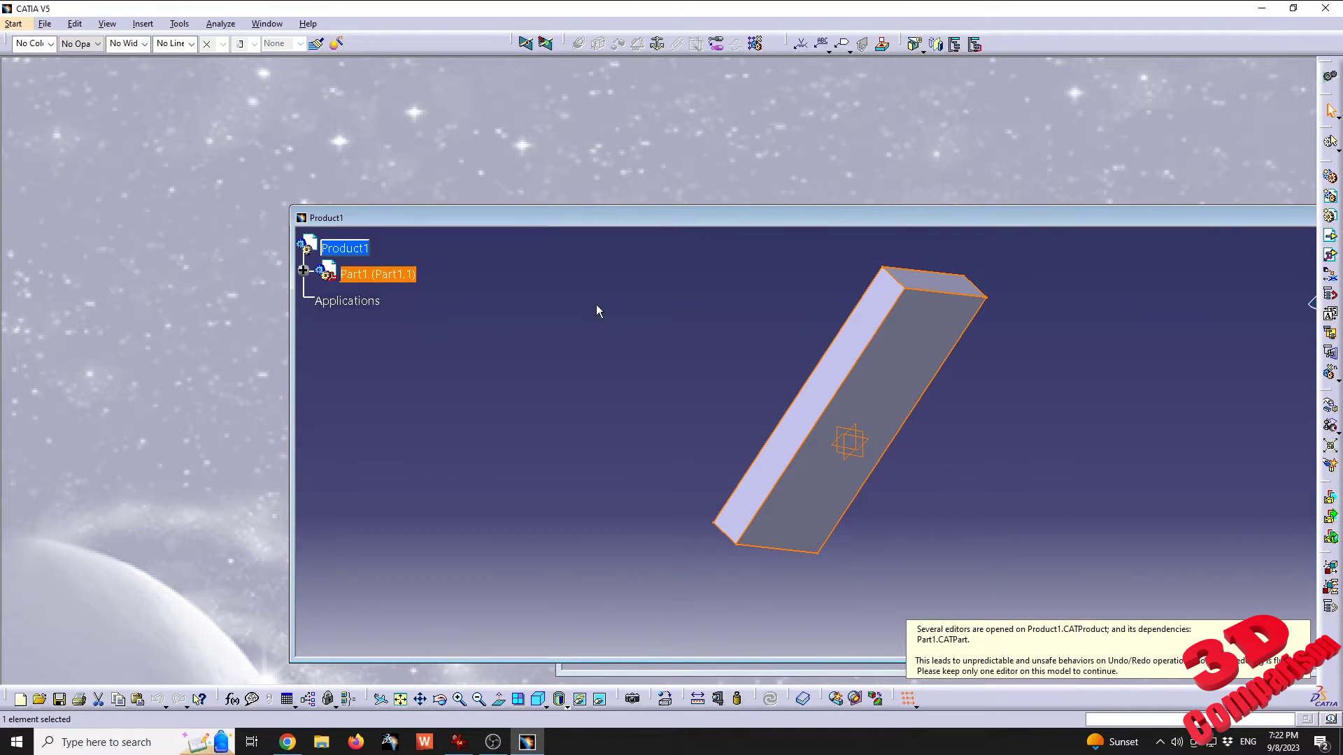
# - Paste a second instance of Part1 into Product1 and maximize the product window
pyautogui.moveTo(791, 225); pyautogui.dragTo(487, 186)
pyautogui.click(1211, 446)
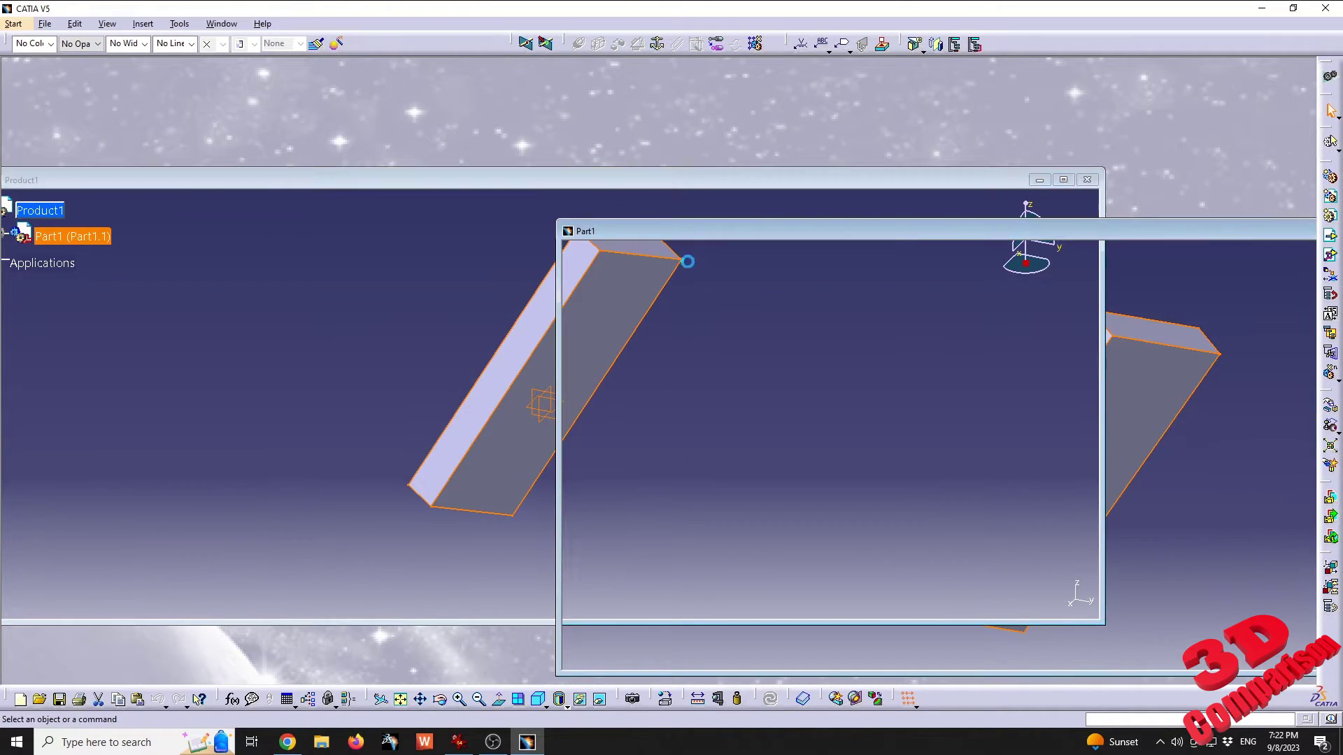
pyautogui.click(640, 262)
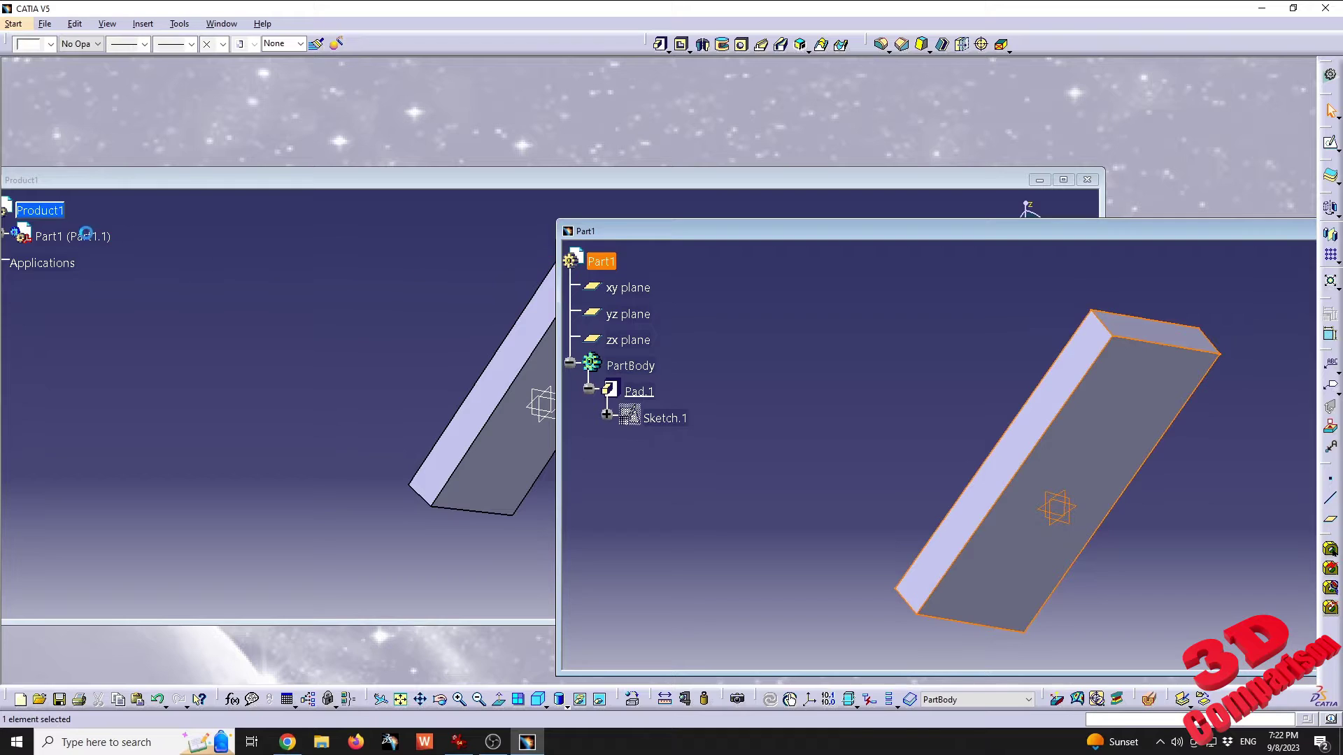
pyautogui.click(519, 178)
pyautogui.hotkey('ctrl', 'v')
pyautogui.doubleClick(529, 174)
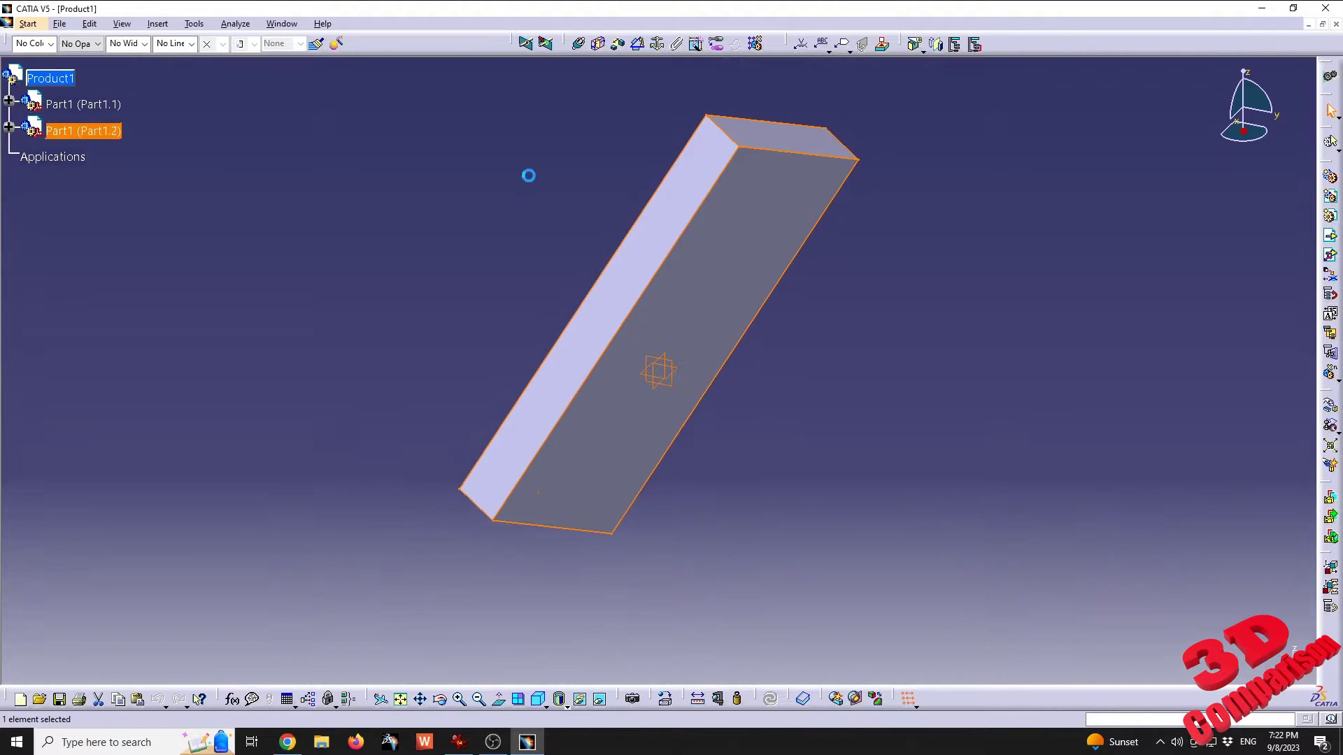
# - Start Manipulation and move the second Part1 instance along the X axis, away from the first instance
pyautogui.click(577, 253)
pyautogui.moveTo(774, 228); pyautogui.dragTo(590, 411, button='middle')
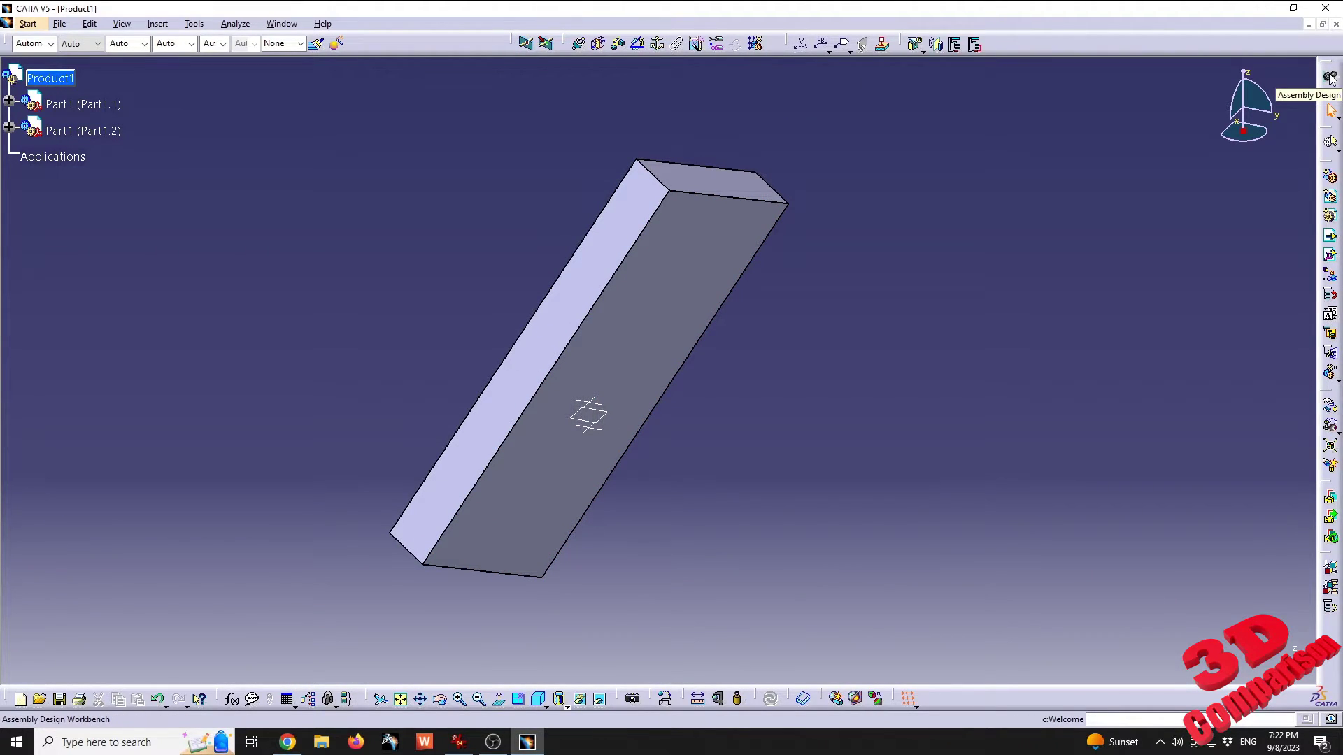
pyautogui.click(1329, 407)
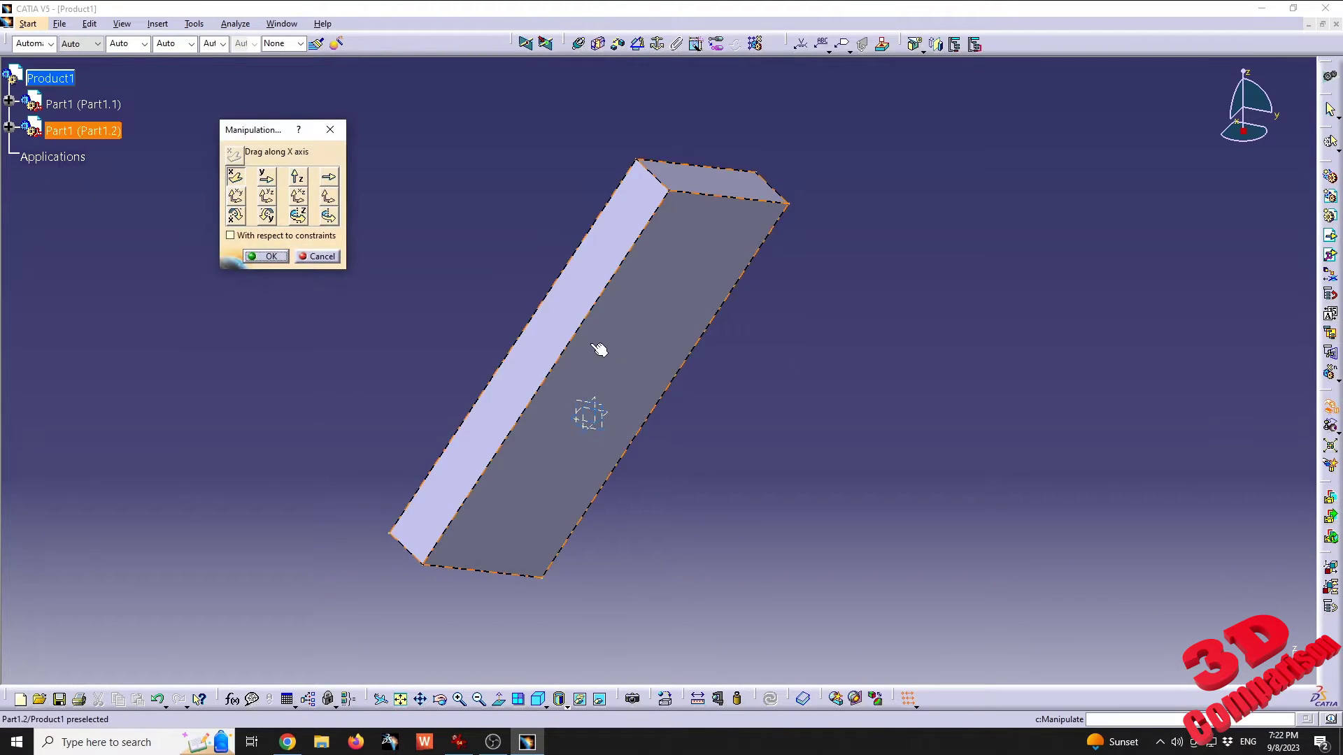
pyautogui.moveTo(276, 136); pyautogui.dragTo(244, 104)
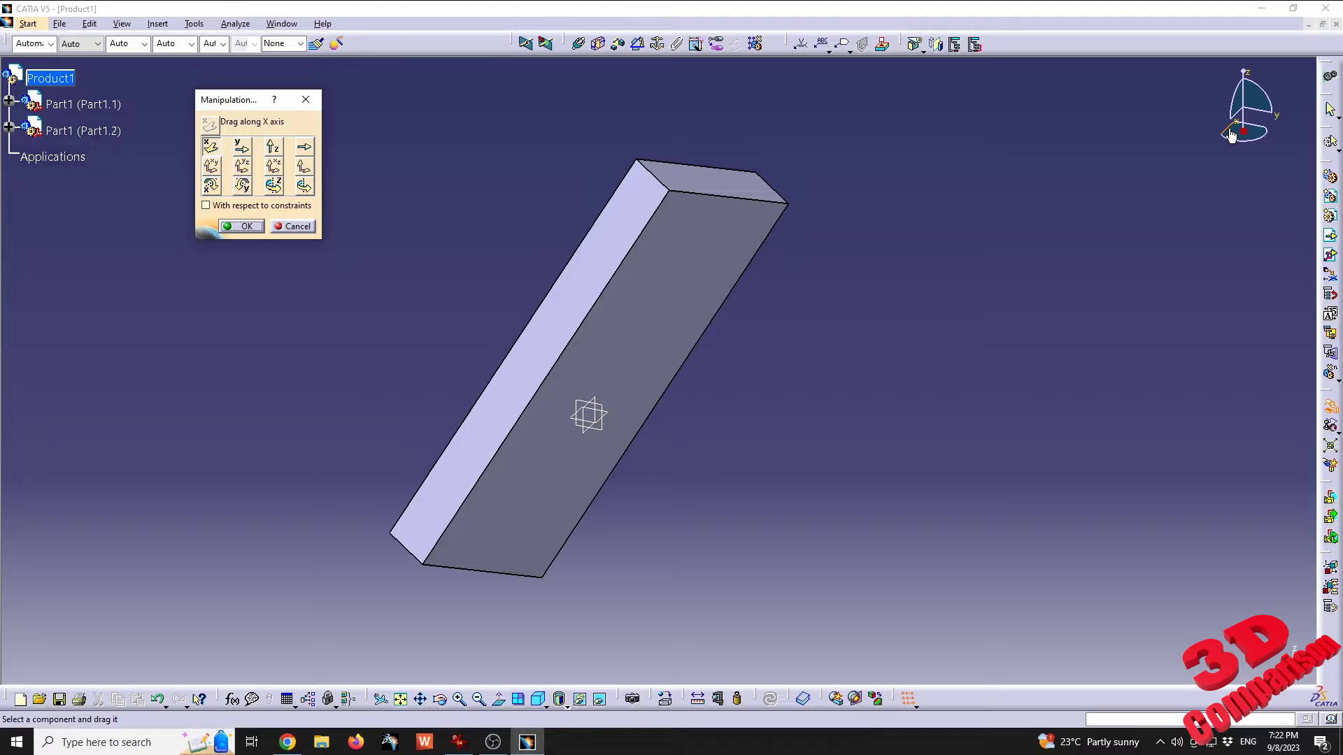
pyautogui.moveTo(650, 253); pyautogui.dragTo(584, 455)
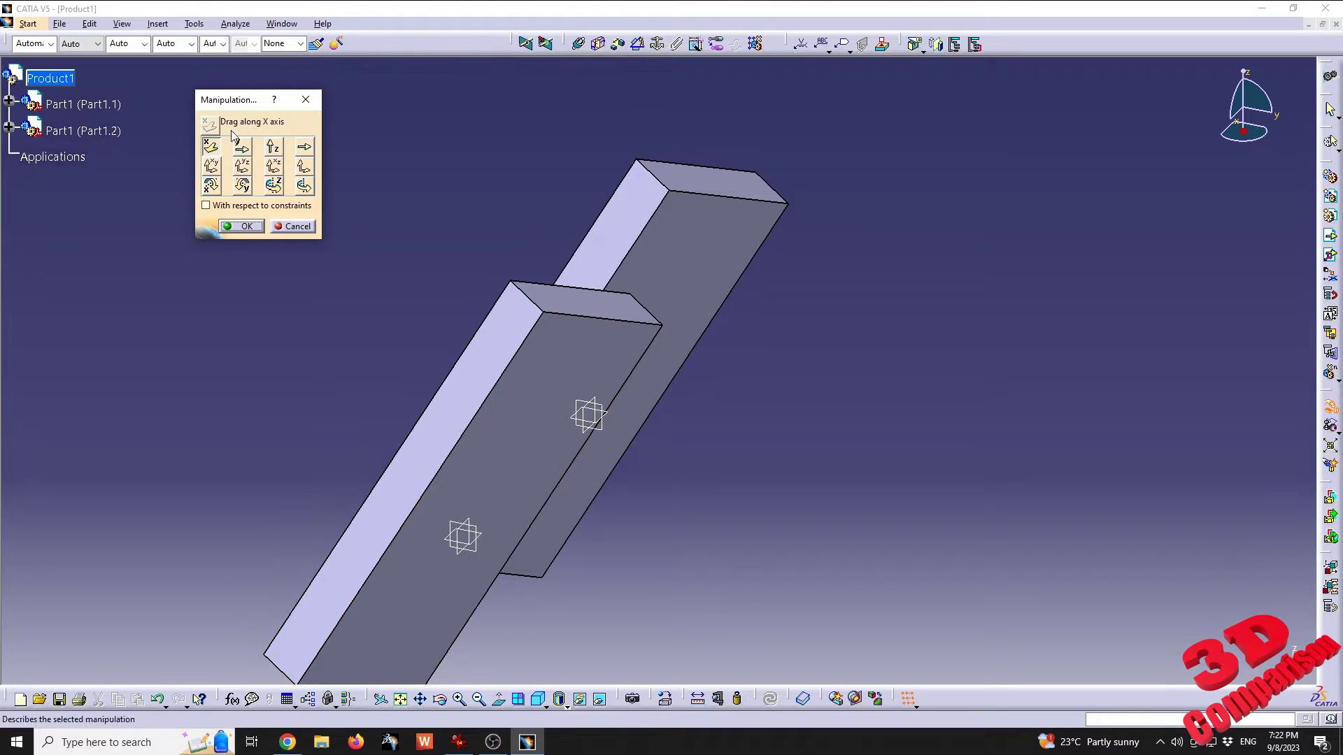
# - Move the second Part1 instance along the Y axis, then upward along the Z axis, with Manipulation
pyautogui.click(242, 146)
pyautogui.moveTo(496, 361); pyautogui.dragTo(419, 353)
pyautogui.click(273, 147)
pyautogui.moveTo(490, 301); pyautogui.dragTo(490, 160)
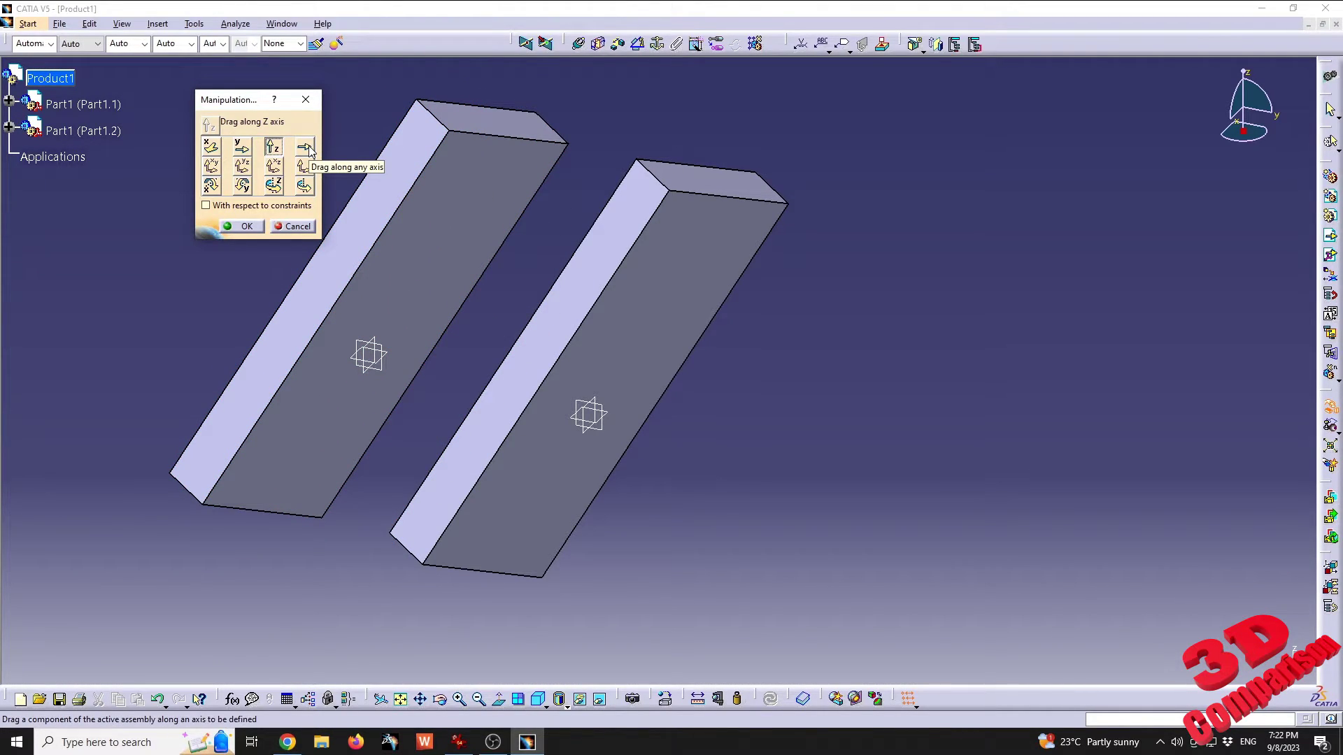
# - Move the second Part1 instance along an axis defined by its front top edge and accept the manipulation
pyautogui.click(305, 147)
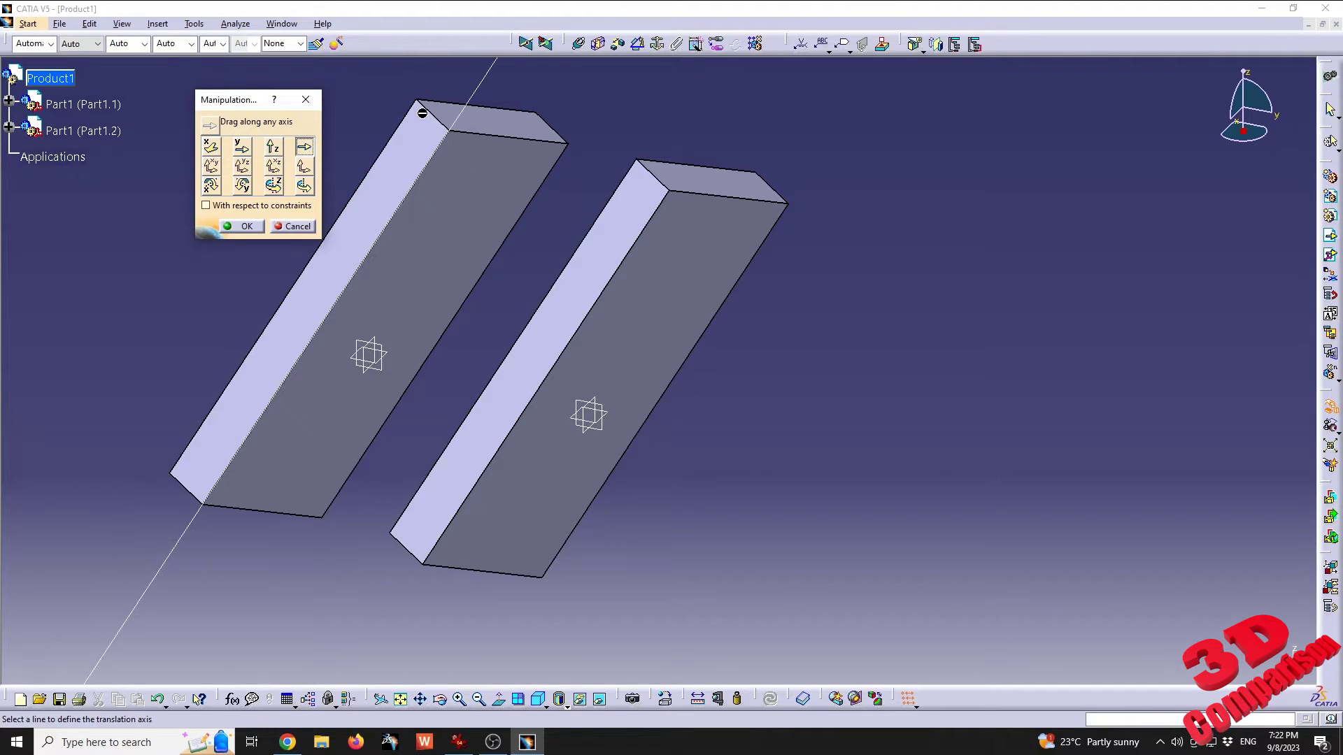
pyautogui.click(456, 133)
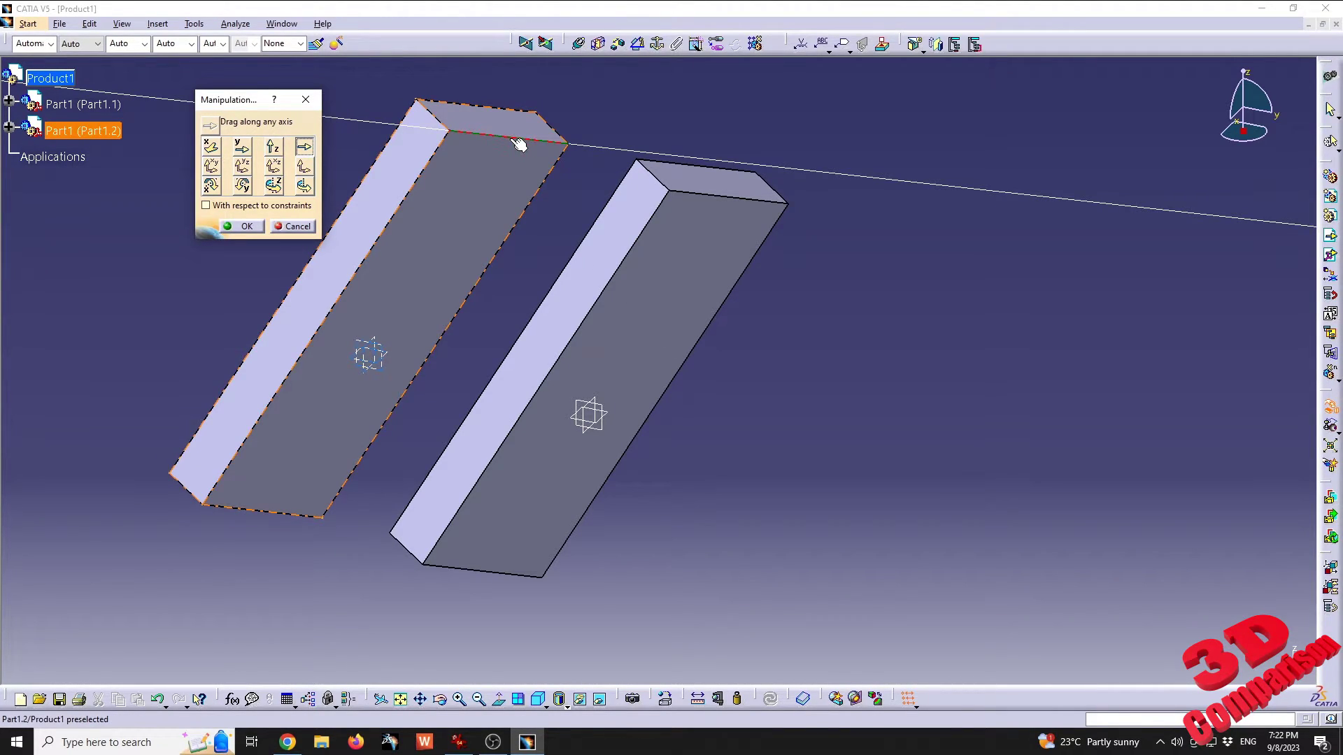
pyautogui.moveTo(518, 144); pyautogui.dragTo(441, 238)
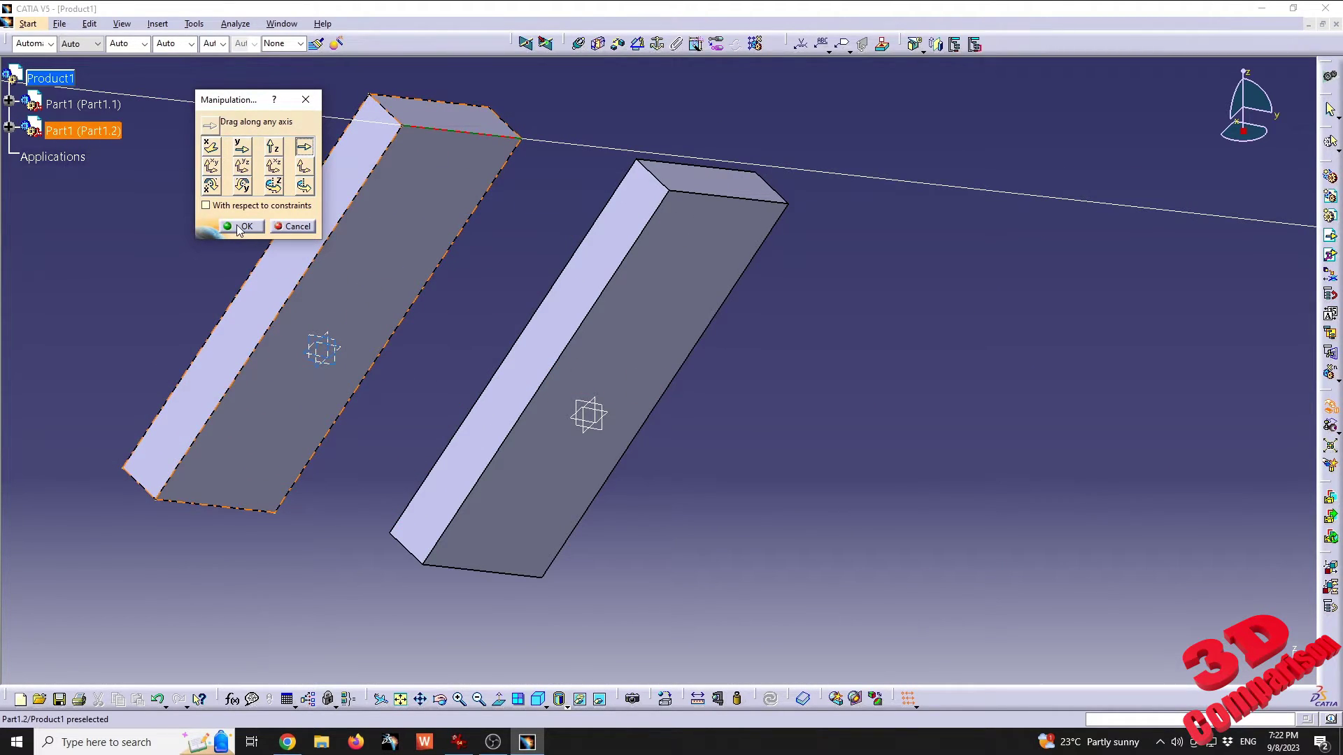
pyautogui.click(239, 230)
# - Place the compass on the large face of the second Part1 instance and reposition the part freehand
pyautogui.moveTo(489, 247); pyautogui.dragTo(521, 315, button='middle')
pyautogui.moveTo(1245, 132); pyautogui.dragTo(455, 410)
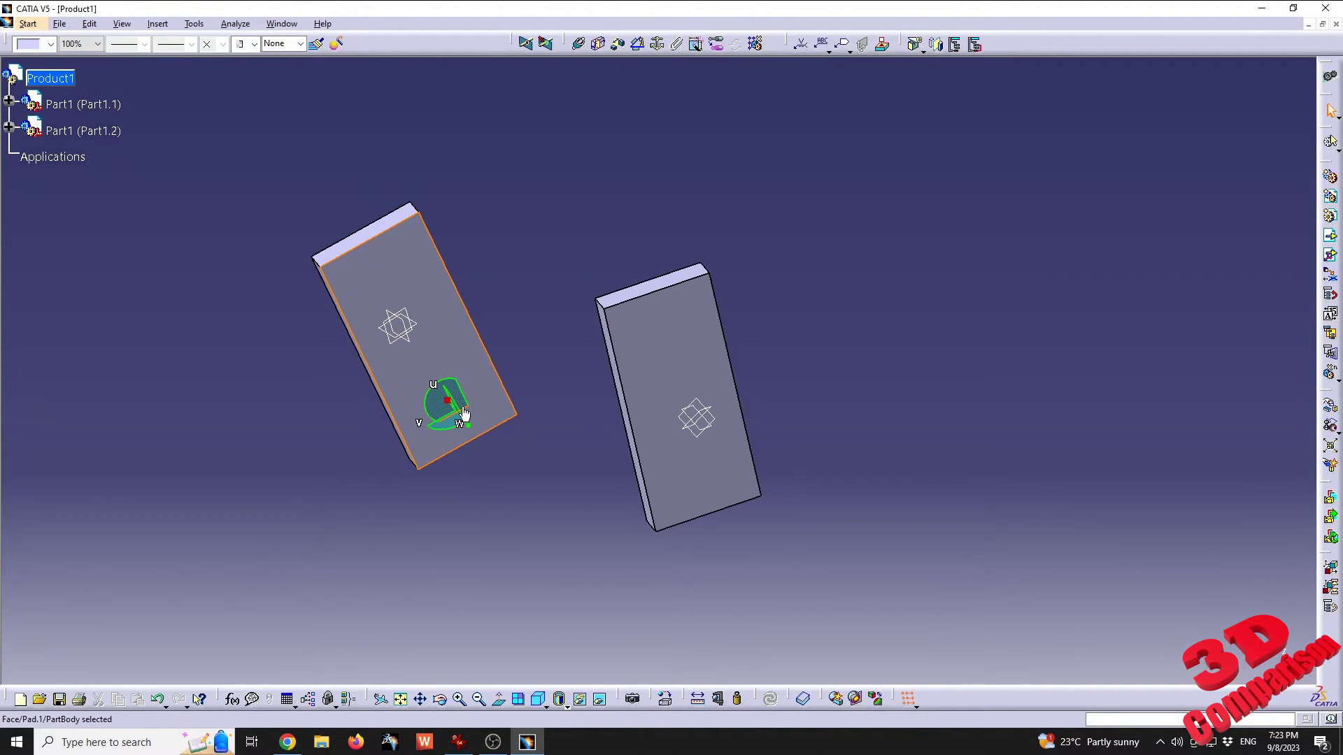
pyautogui.moveTo(456, 408); pyautogui.dragTo(438, 384)
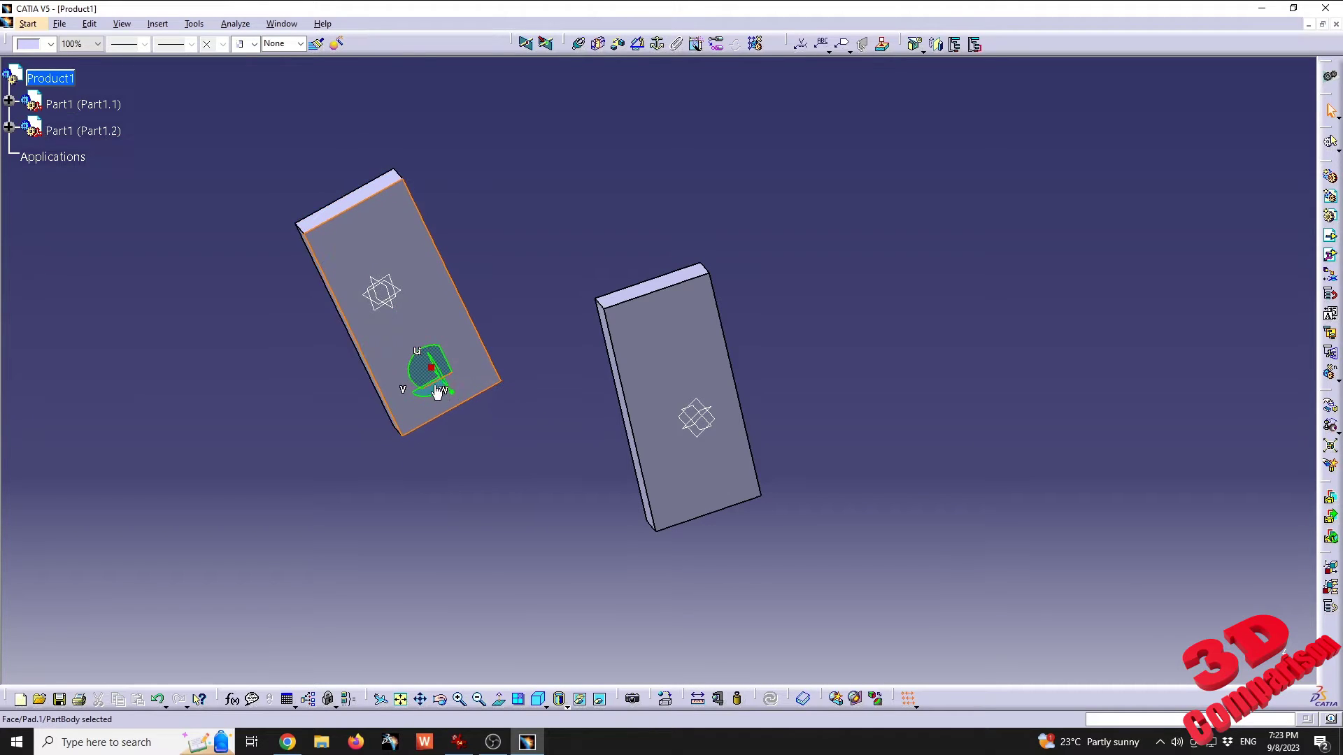
pyautogui.moveTo(438, 384); pyautogui.dragTo(602, 355, button='middle')
pyautogui.moveTo(595, 338); pyautogui.dragTo(560, 345)
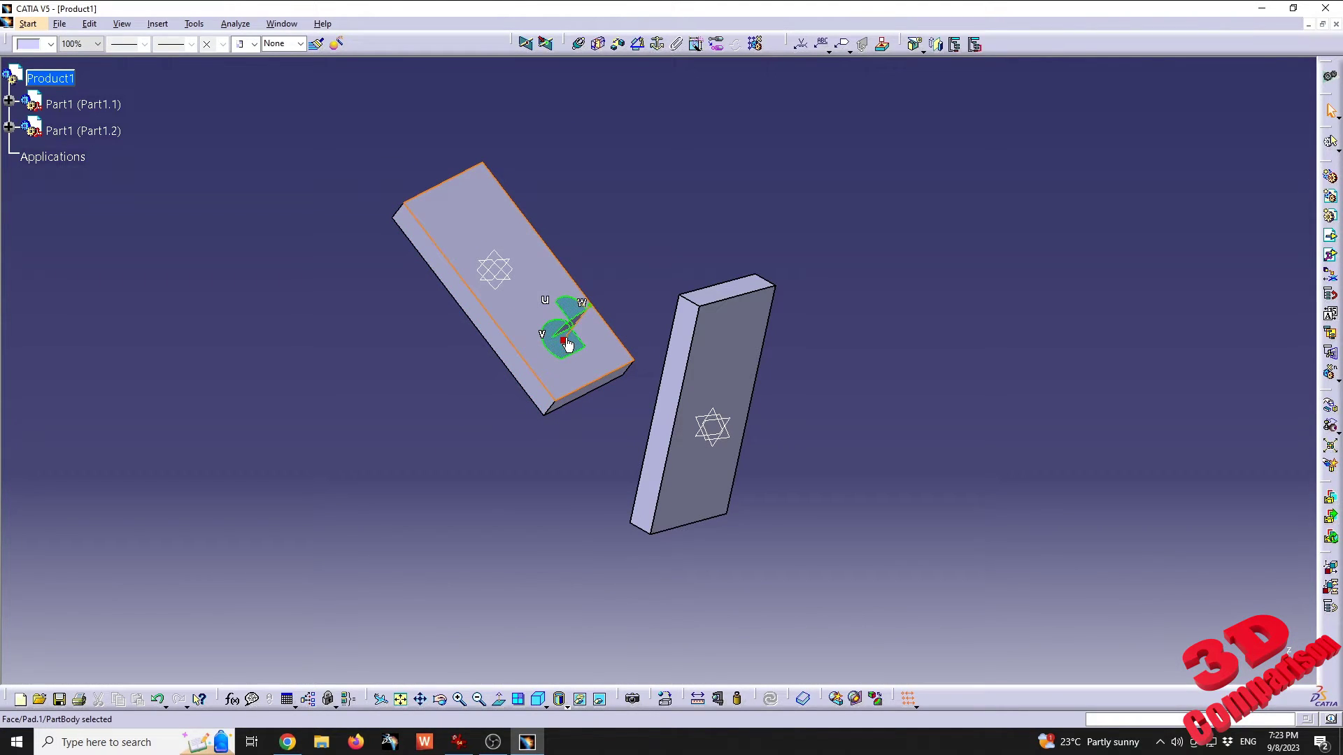
# - Apply 0-degree angles along X, Y and Z to the second Part1 instance through the compass manipulation parameters
pyautogui.rightClick(567, 345)
pyautogui.click(588, 502)
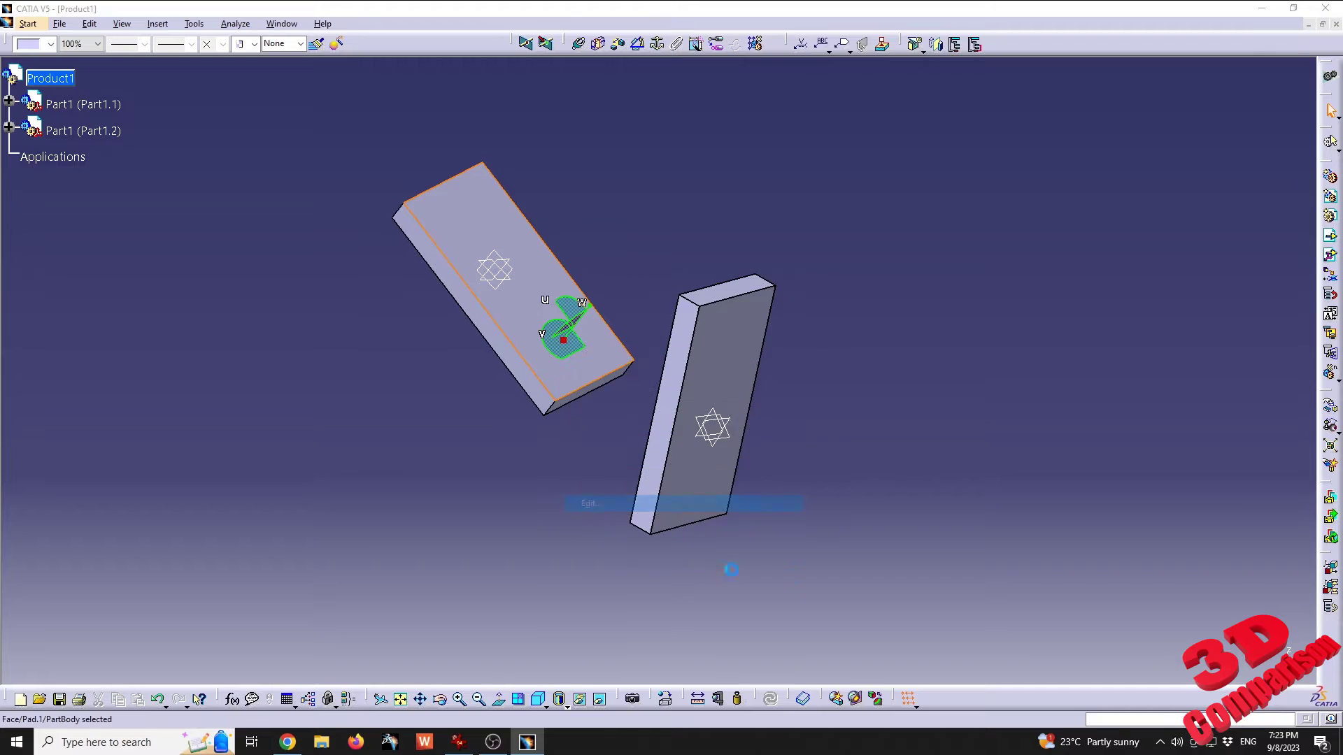
pyautogui.doubleClick(993, 336)
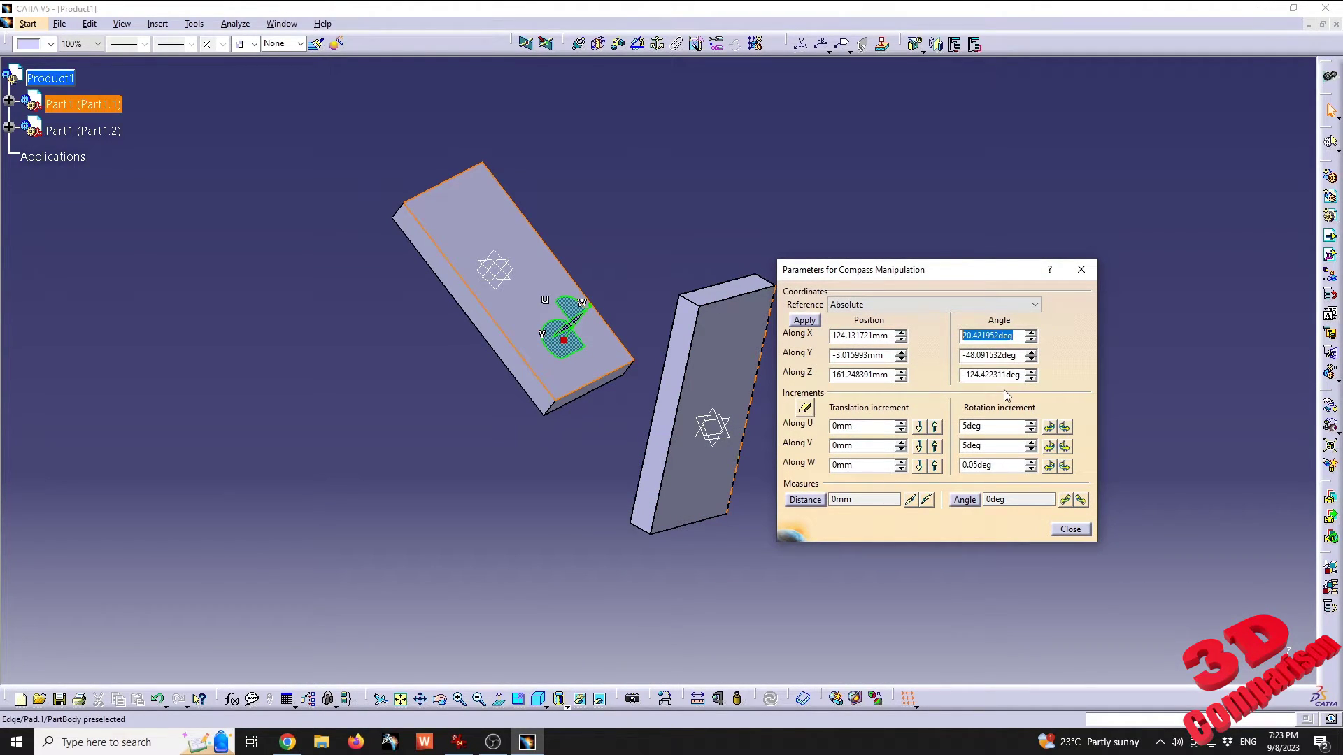
pyautogui.doubleClick(1018, 355)
pyautogui.write('0deg')
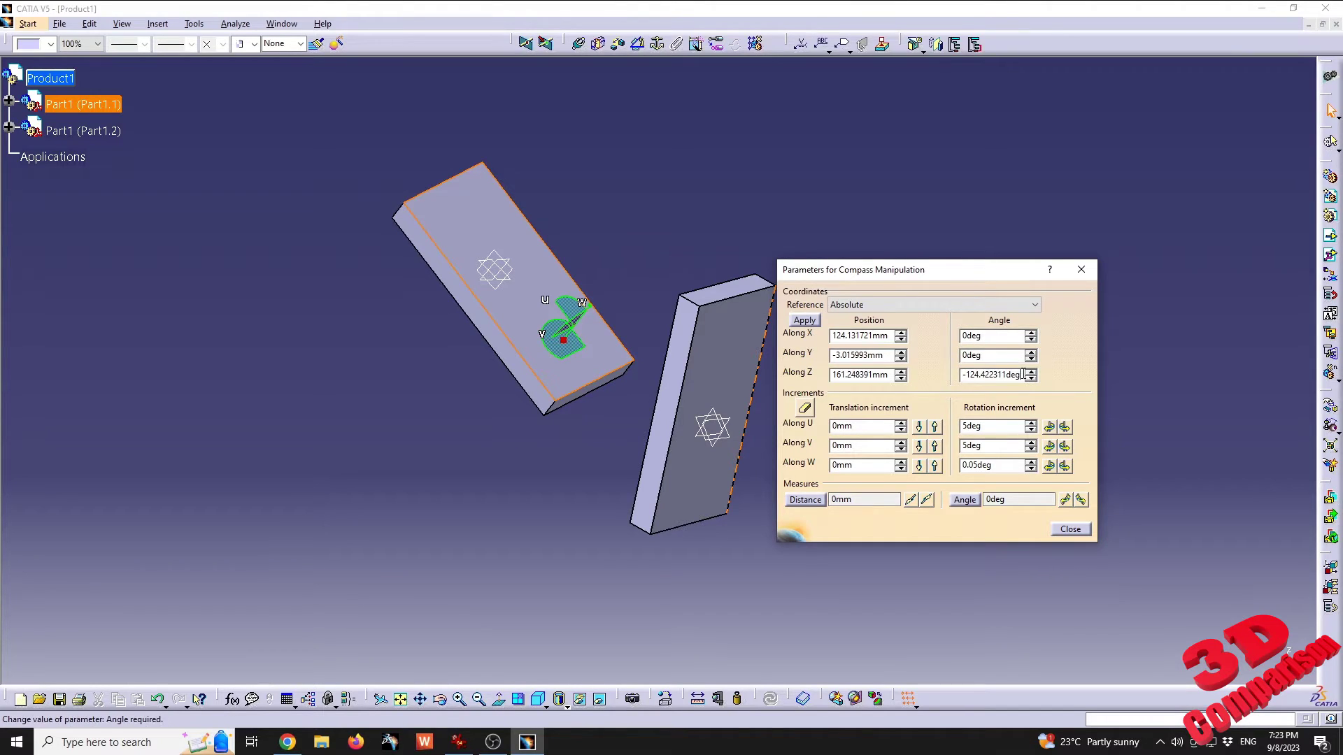
pyautogui.click(805, 320)
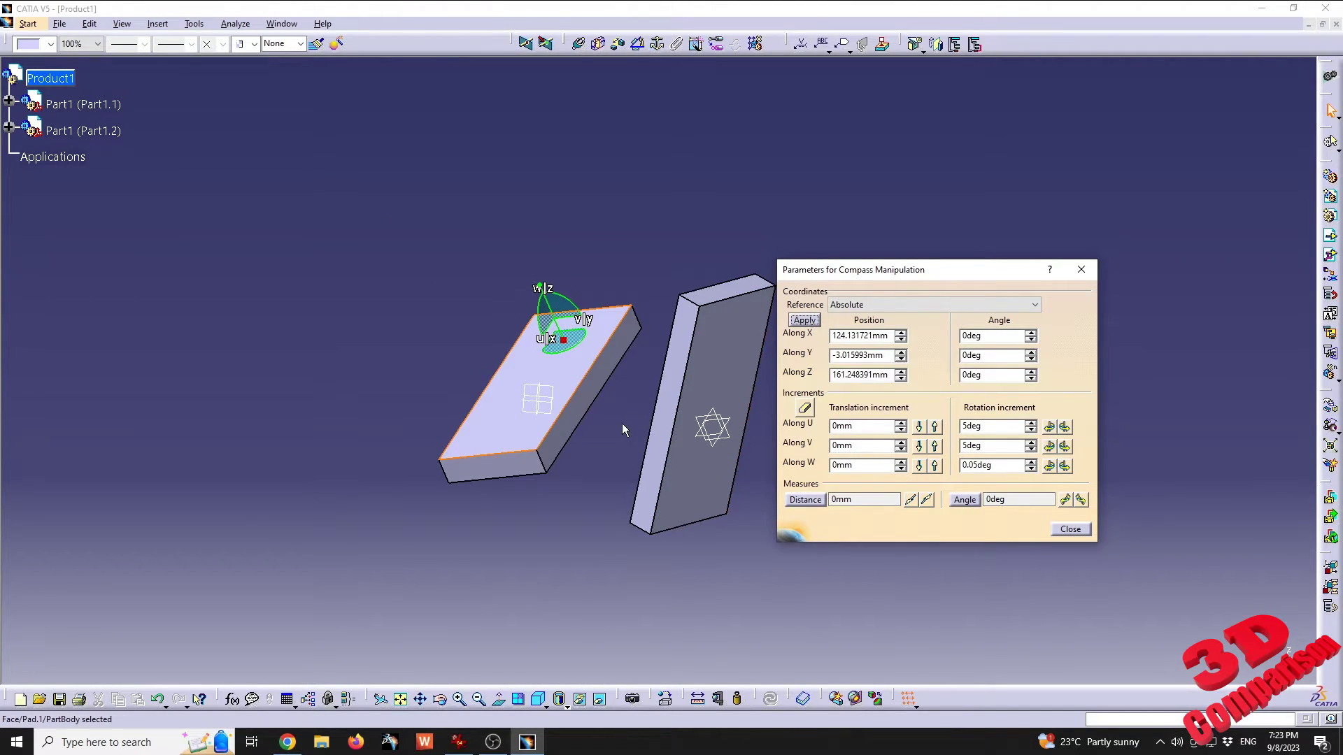
pyautogui.moveTo(623, 425); pyautogui.dragTo(566, 378, button='middle')
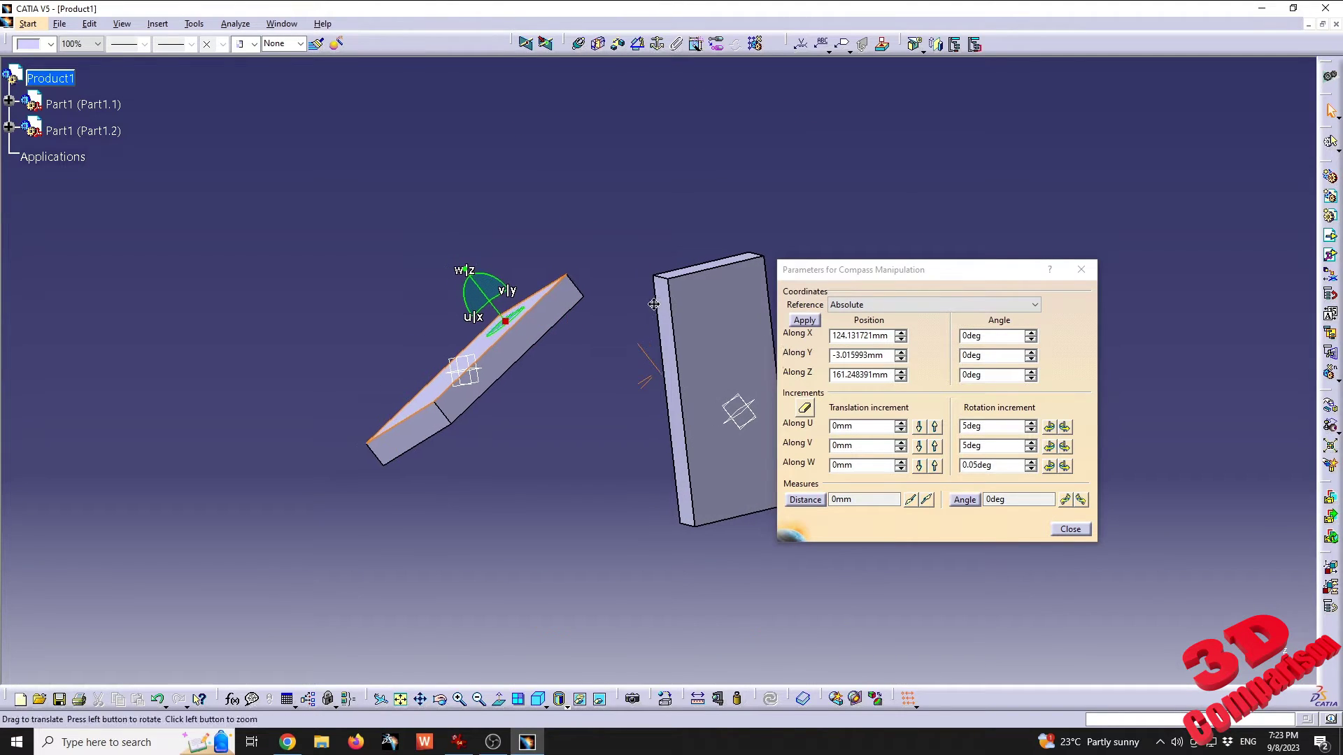
# - Apply a 45-degree angle along X to the second Part1 instance and close the compass parameters
pyautogui.doubleClick(1000, 336)
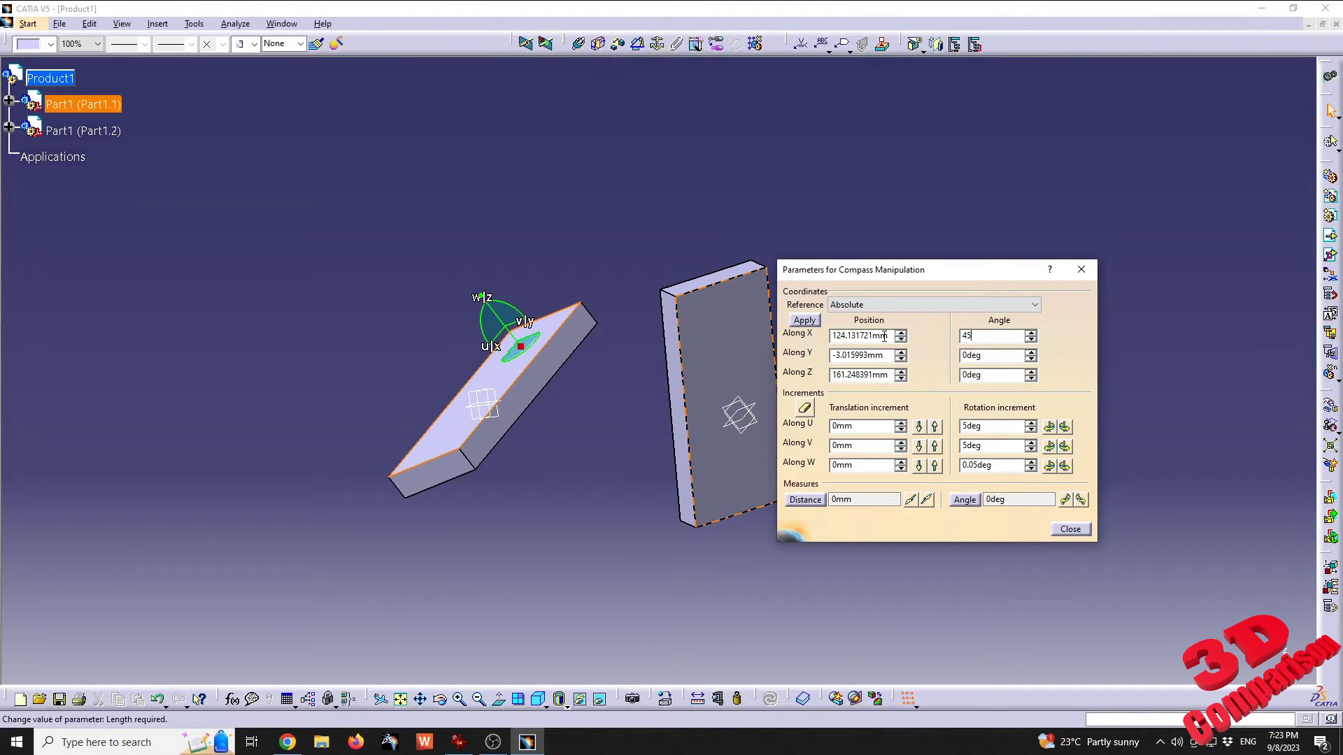
pyautogui.click(812, 322)
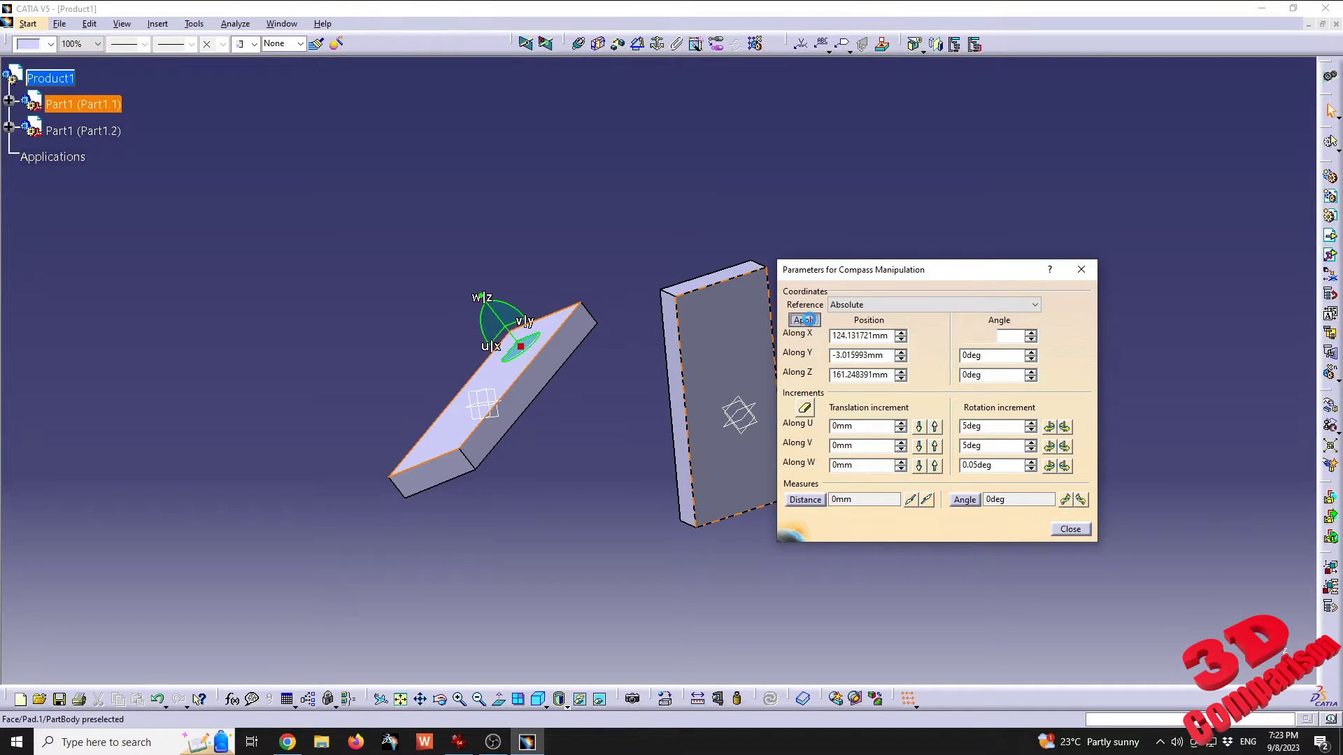
pyautogui.click(526, 422)
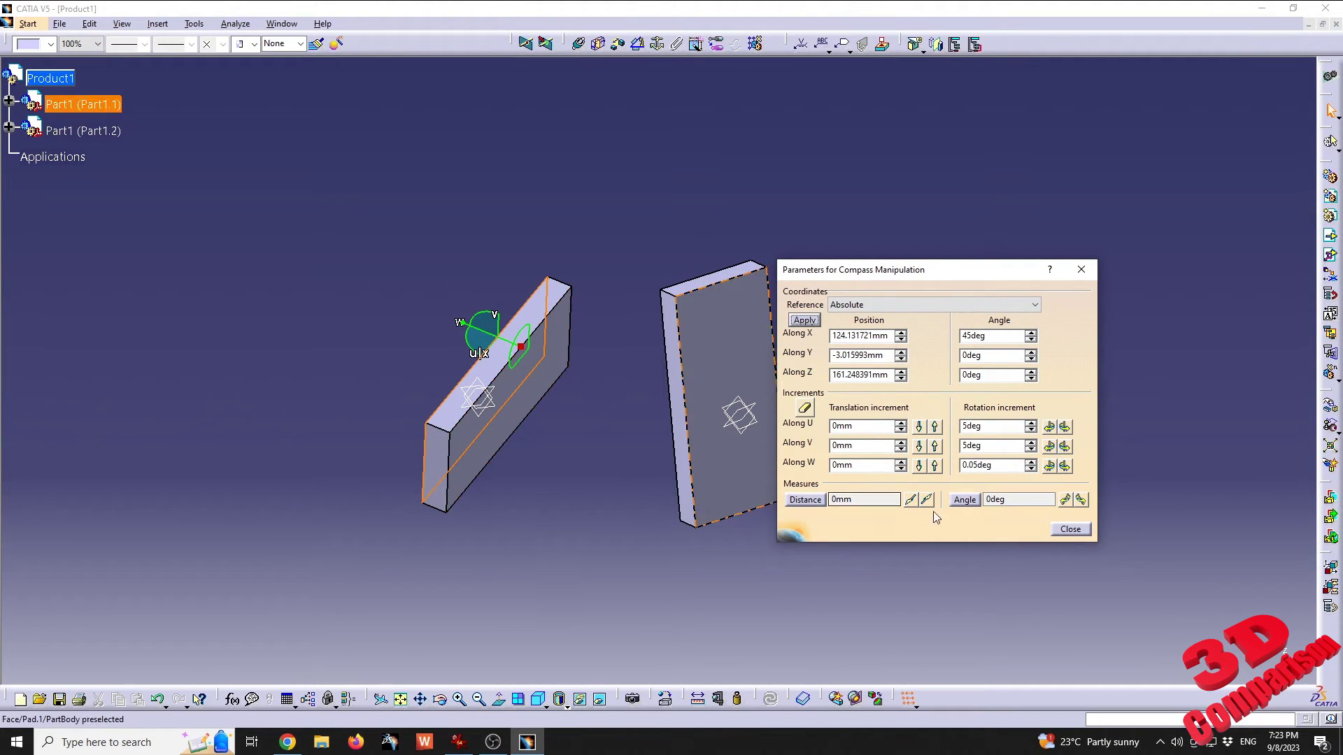
pyautogui.click(1065, 530)
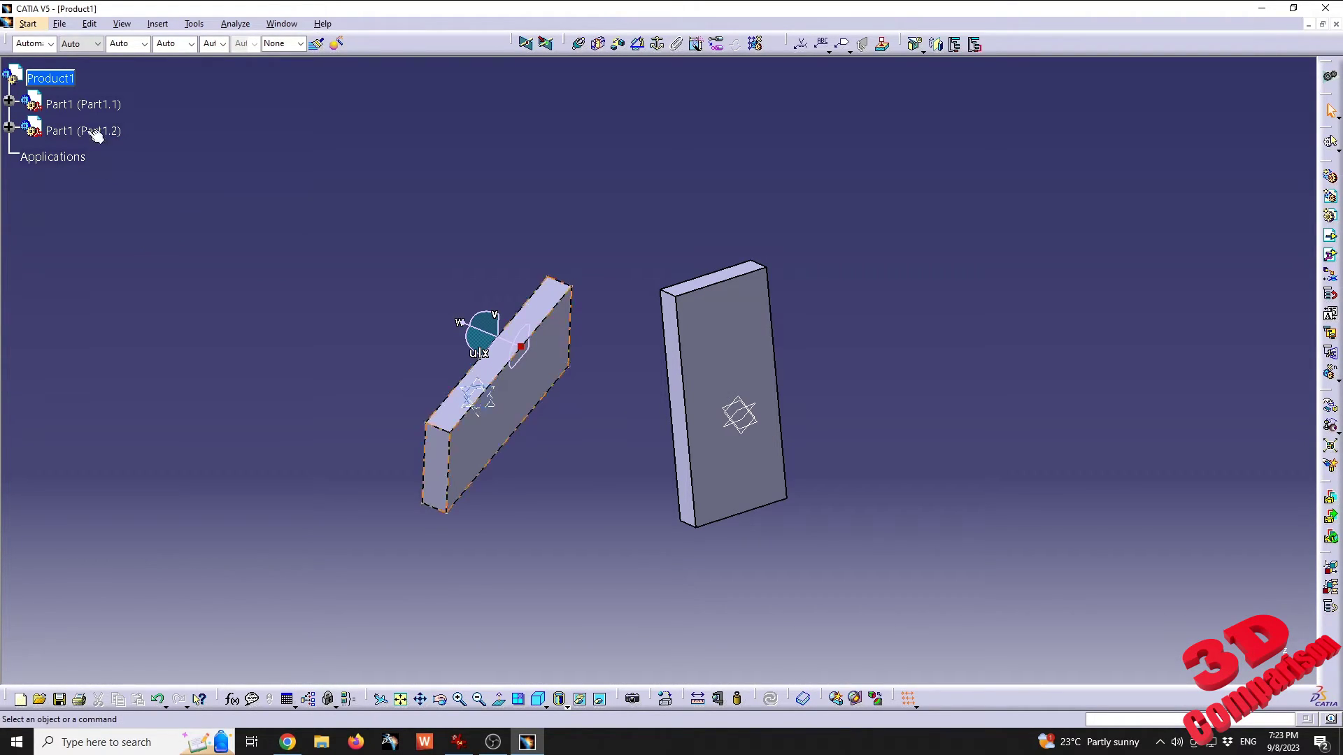
pyautogui.click(28, 23)
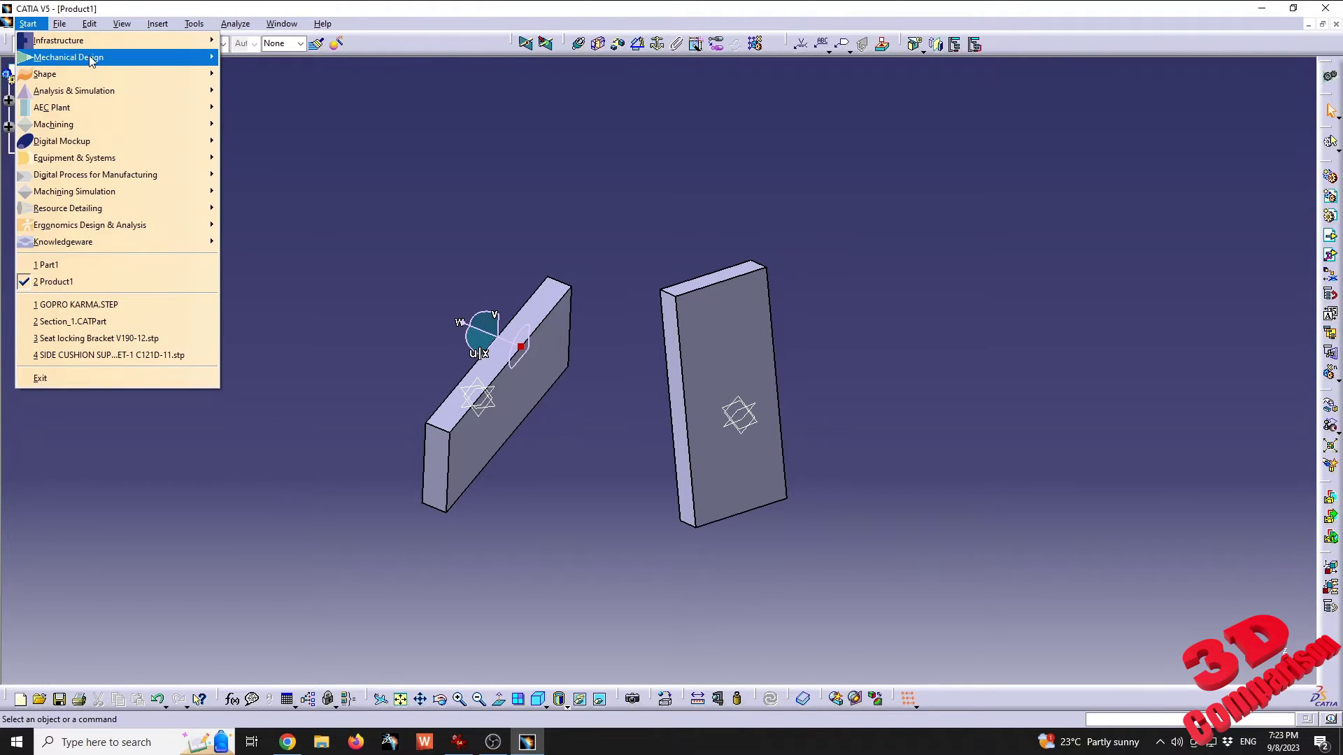
pyautogui.moveTo(81, 77)
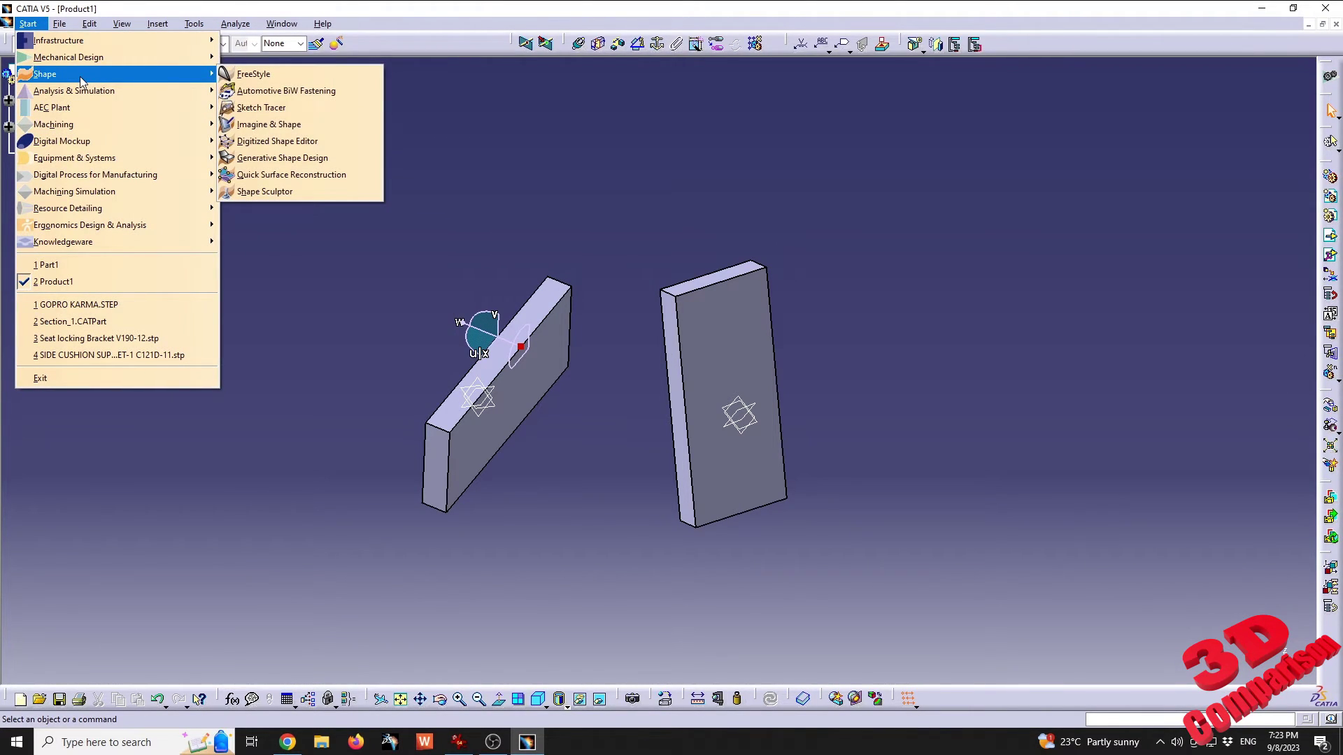
pyautogui.click(272, 124)
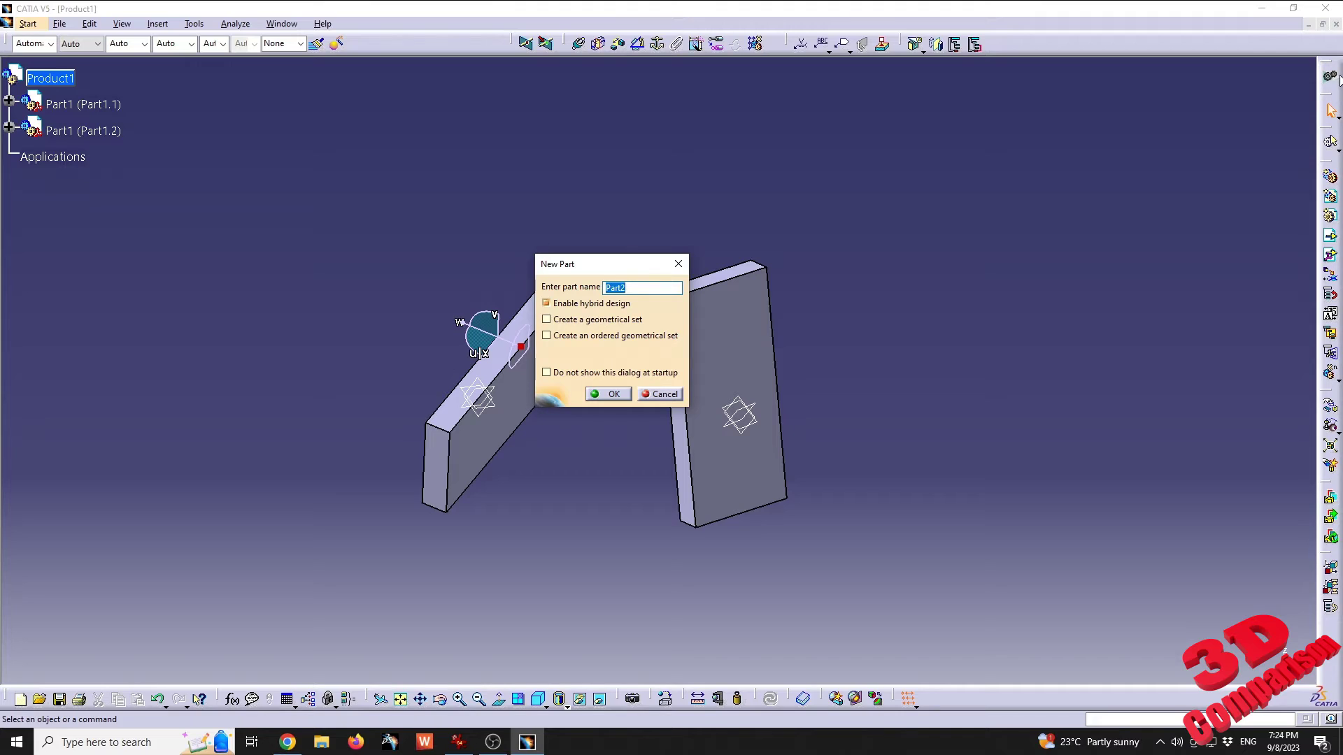
pyautogui.press('Return')
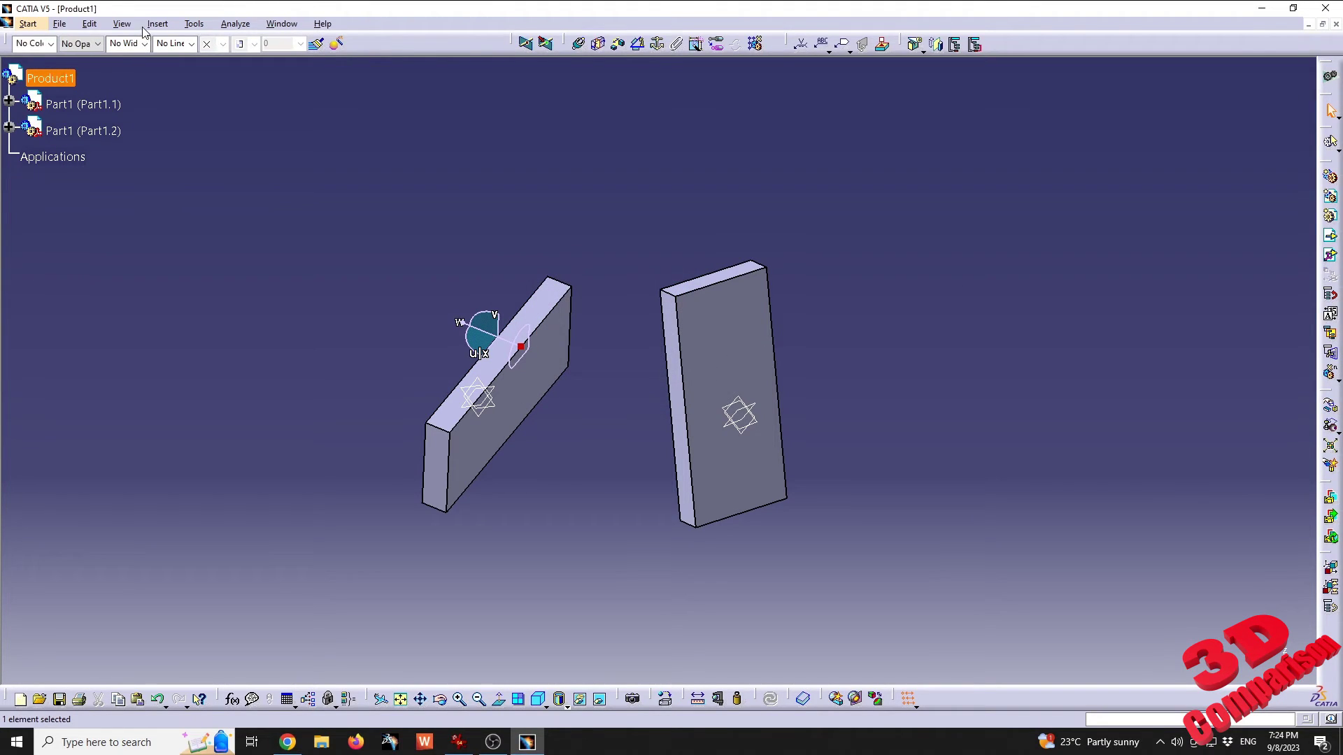
# - Insert a new part into Product1 and activate it in the Imagine & Shape workbench
pyautogui.click(157, 24)
pyautogui.click(210, 265)
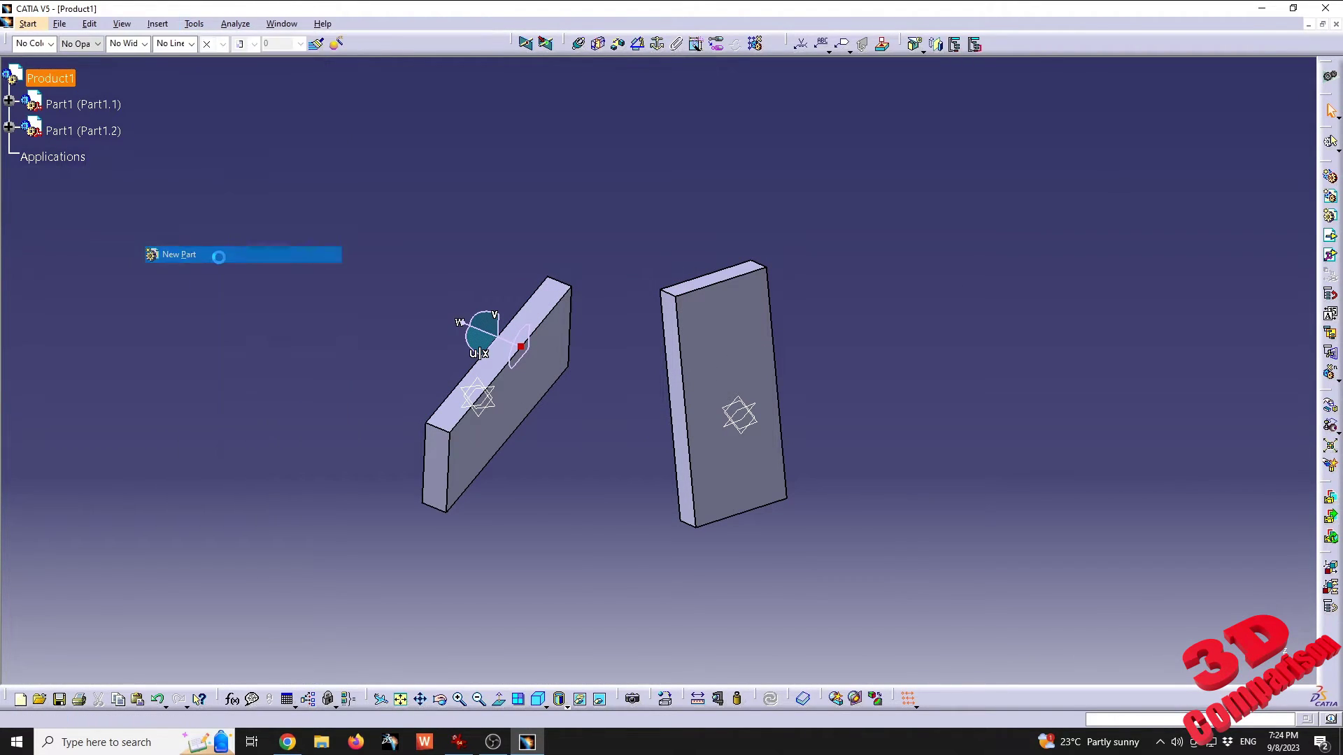
pyautogui.click(774, 420)
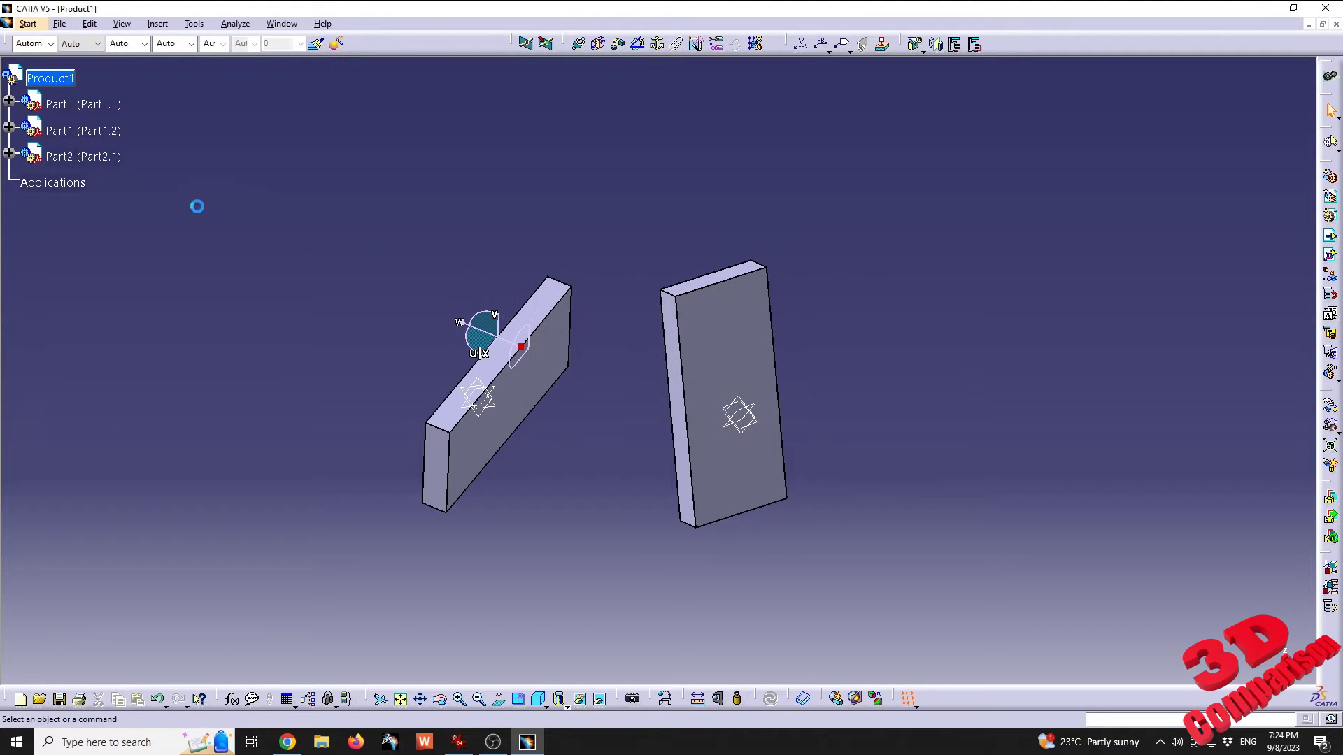
pyautogui.click(80, 182)
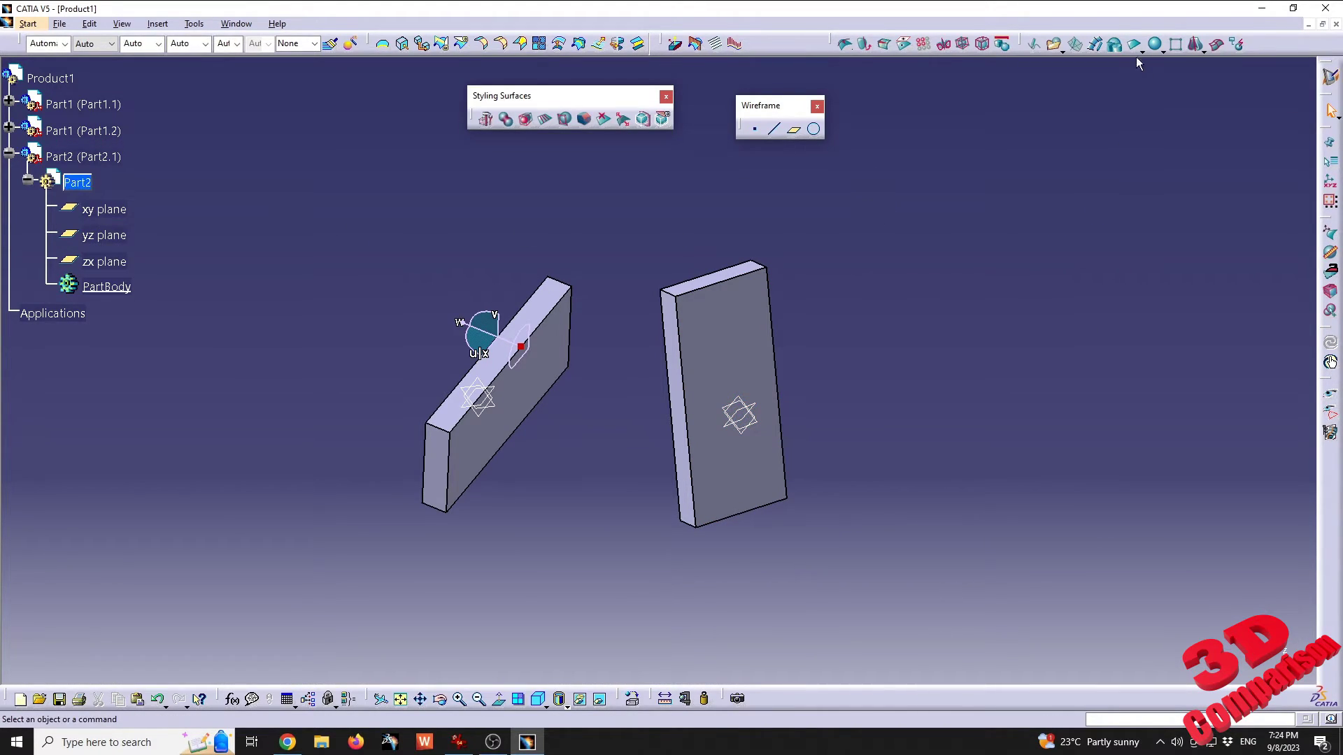
# - Create a closed box primitive in the new Imagine & Shape part
pyautogui.click(1161, 52)
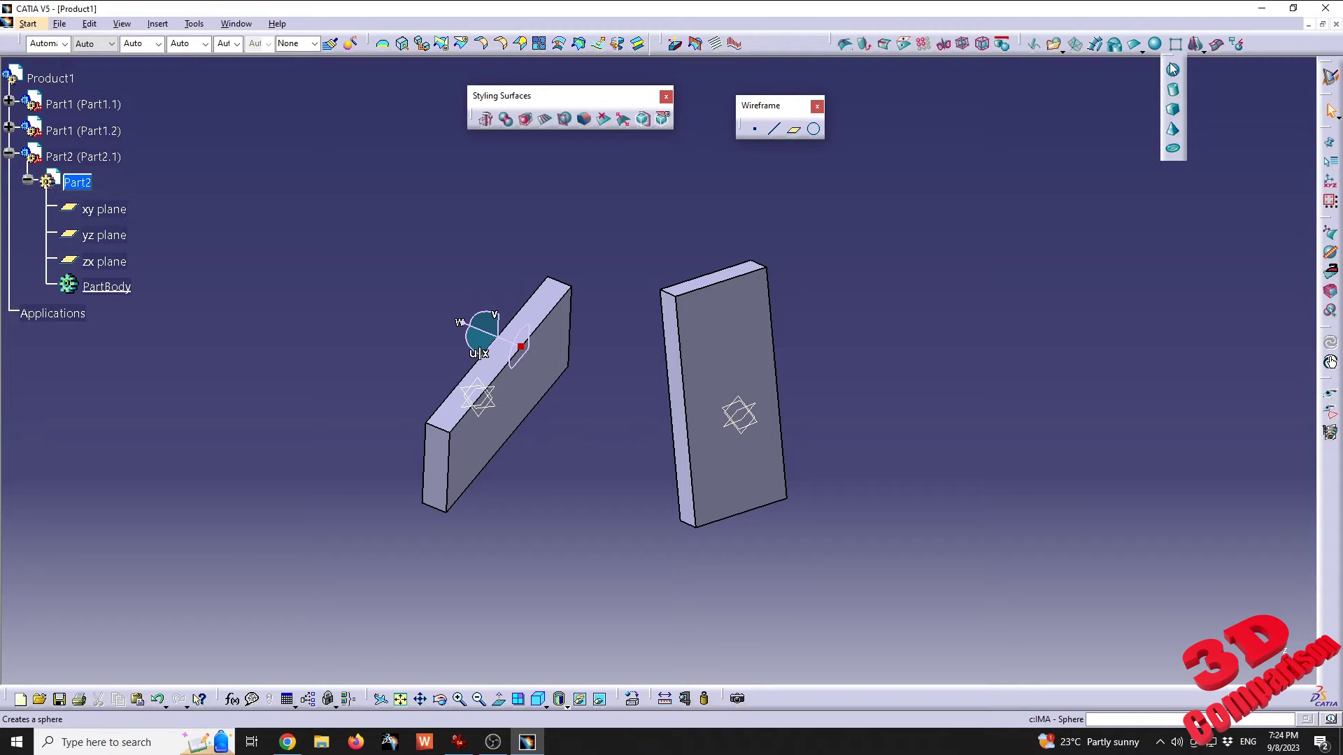
pyautogui.click(1173, 110)
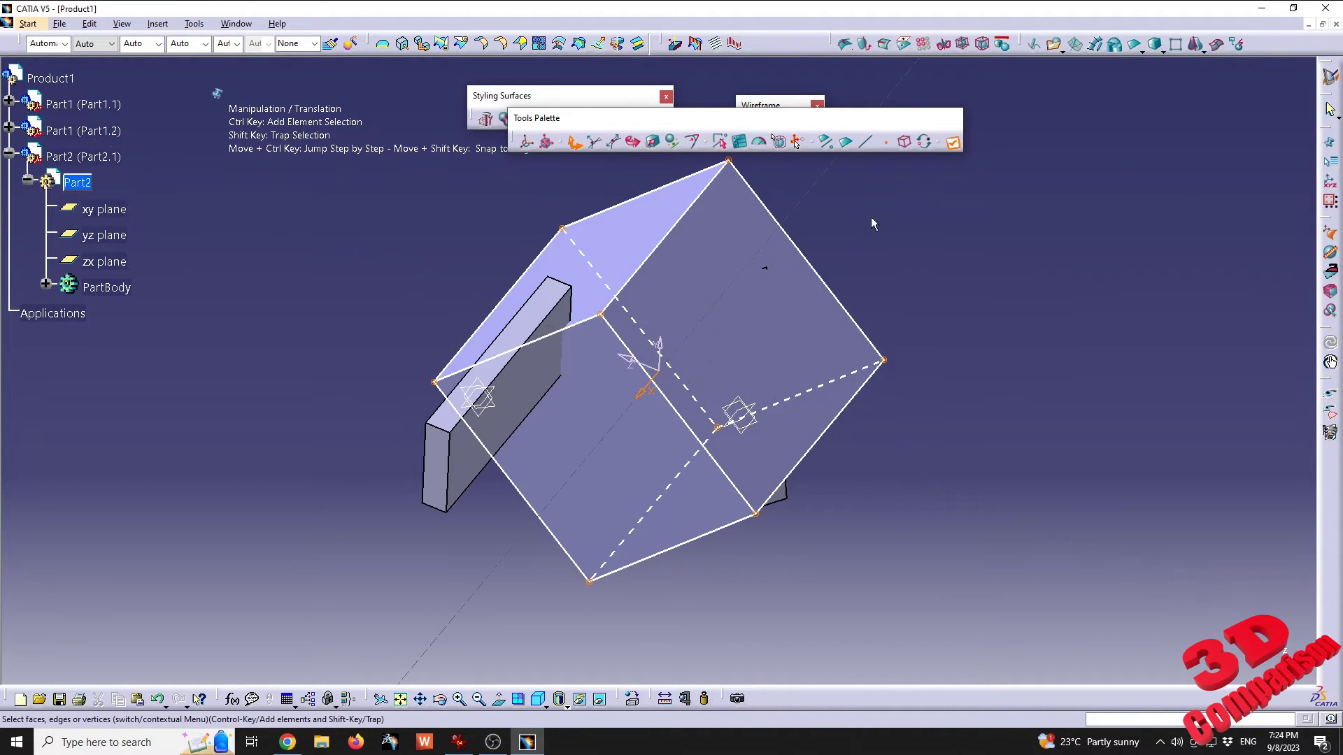
pyautogui.moveTo(871, 222); pyautogui.dragTo(709, 126, button='middle')
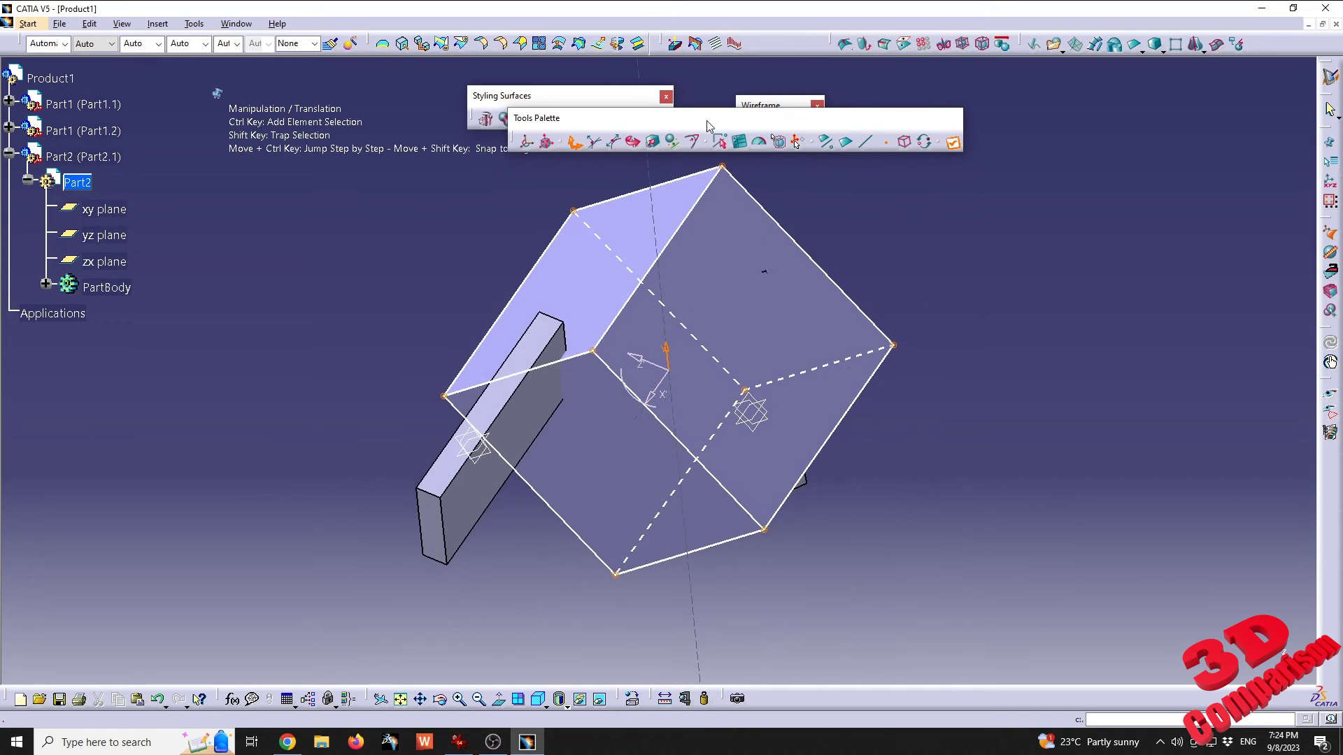
pyautogui.moveTo(708, 126); pyautogui.dragTo(843, 146)
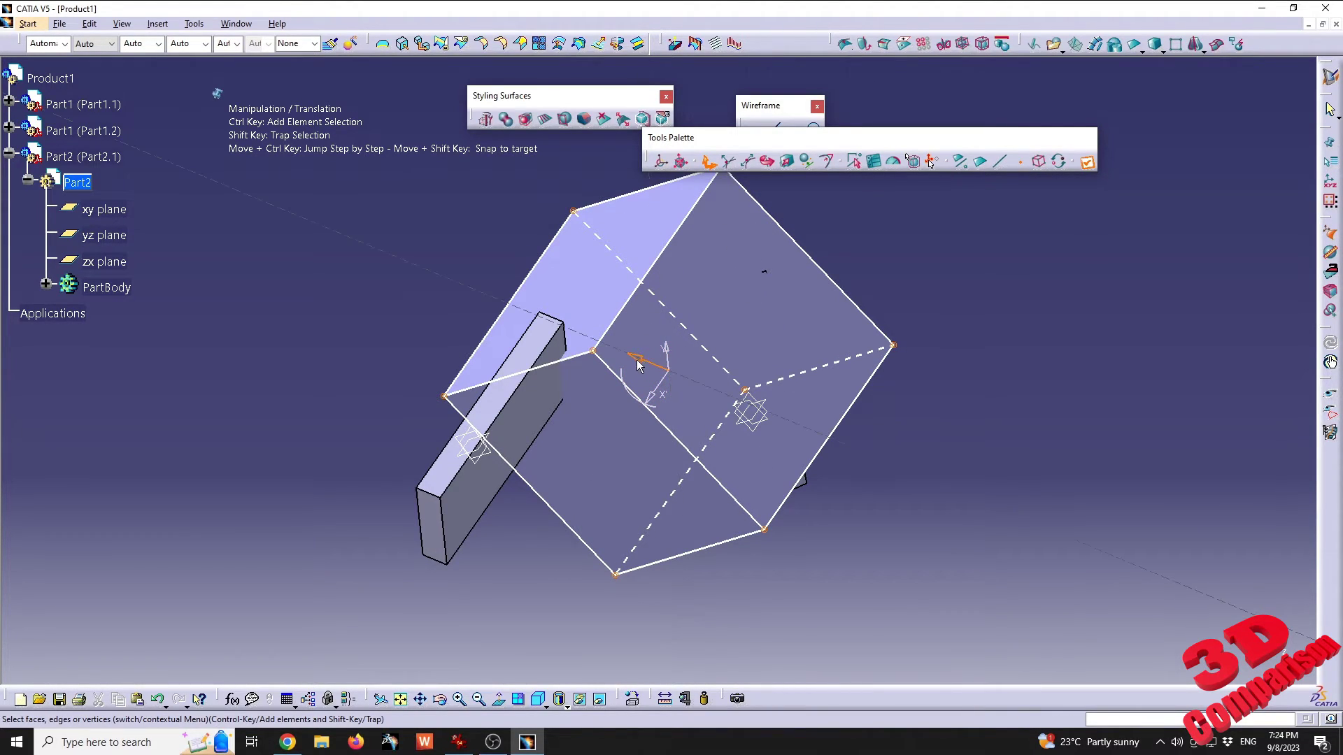
# - Switch the box primitive's manipulator to rotation, turn the box freehand about its axes and leave the manipulation
pyautogui.moveTo(648, 359); pyautogui.dragTo(748, 199)
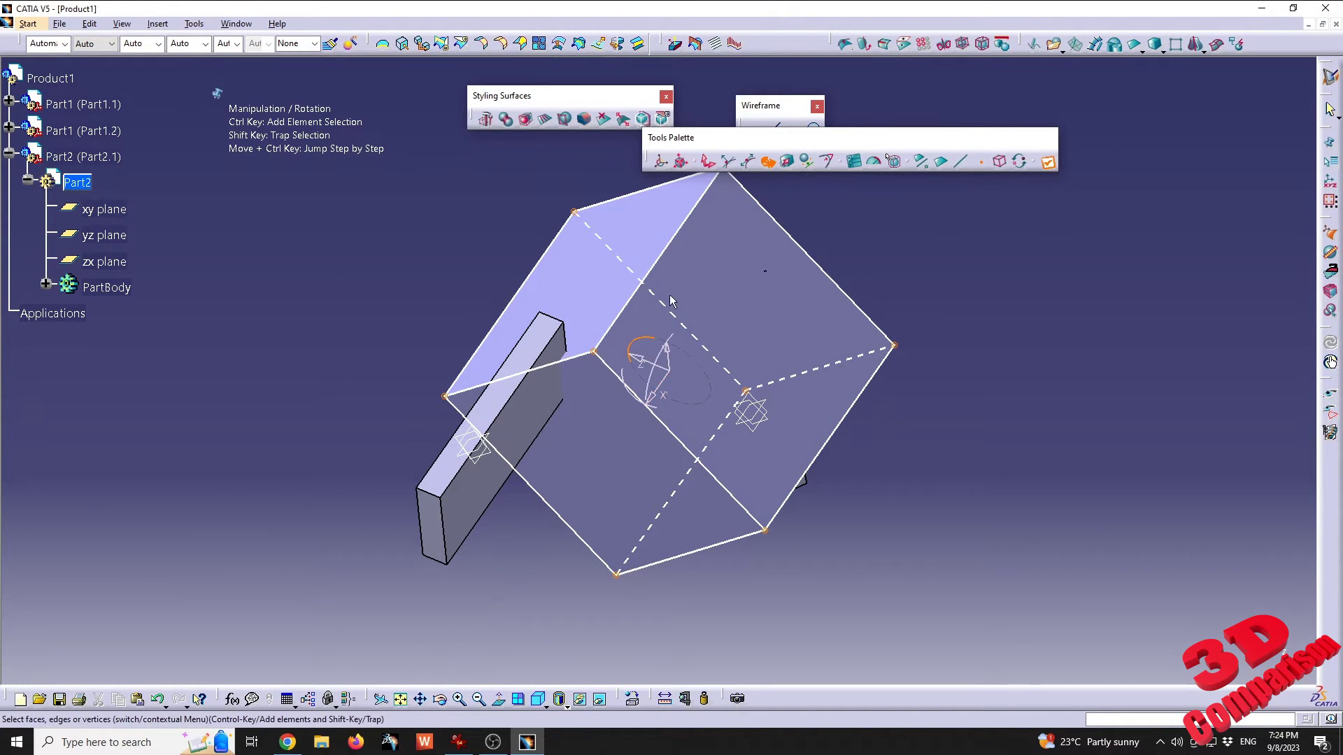
pyautogui.moveTo(645, 339)
pyautogui.mouseDown()
pyautogui.moveTo(566, 309)
pyautogui.moveTo(657, 375)
pyautogui.moveTo(640, 426)
pyautogui.moveTo(675, 353)
pyautogui.moveTo(633, 395)
pyautogui.moveTo(581, 357)
pyautogui.moveTo(608, 343)
pyautogui.moveTo(656, 360)
pyautogui.mouseUp()
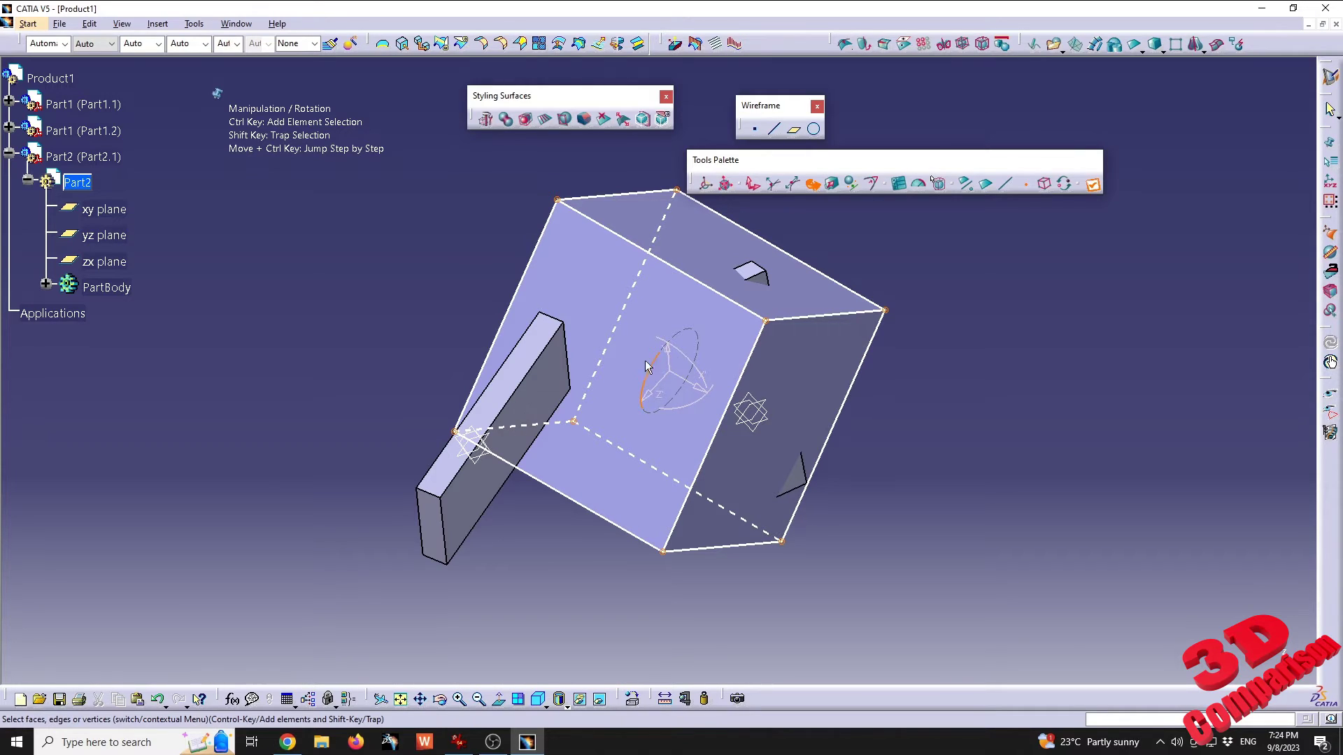
pyautogui.moveTo(683, 404); pyautogui.dragTo(599, 408)
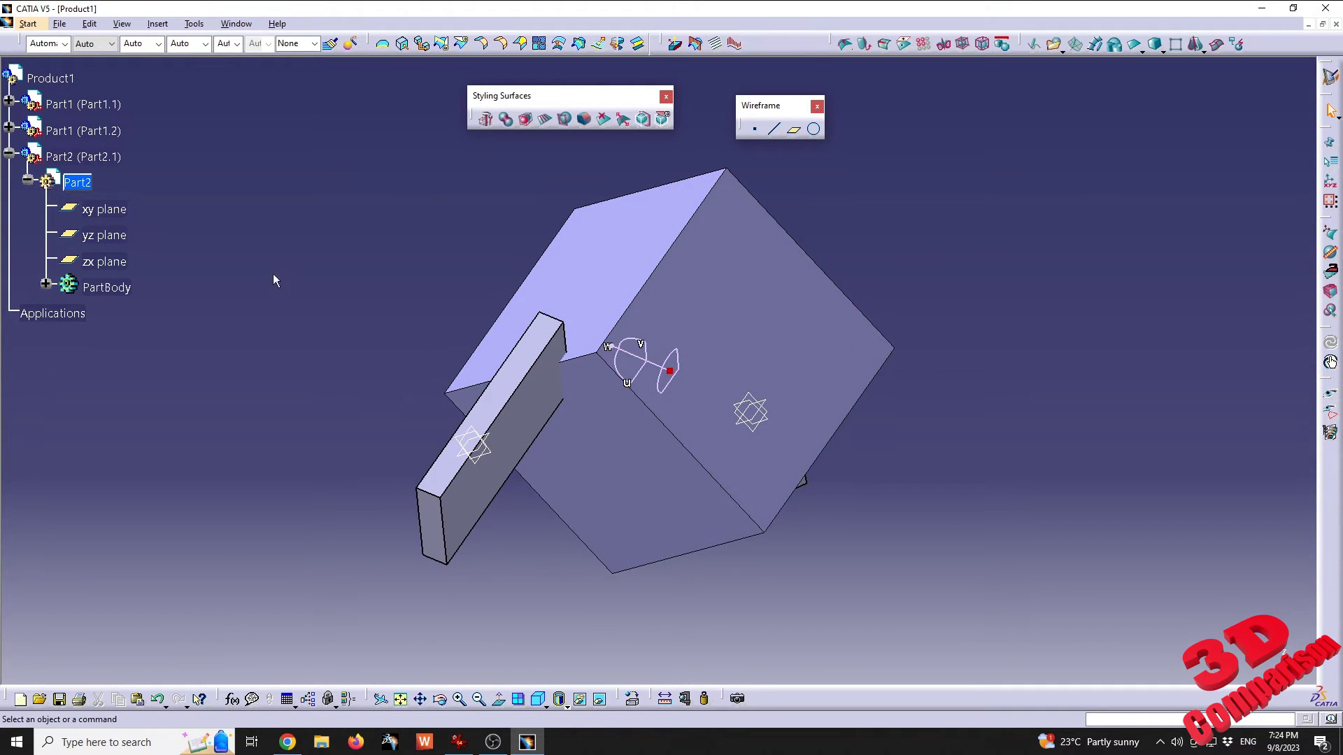
# - Activate Product1 and insert another new part below the box part
pyautogui.click(576, 228)
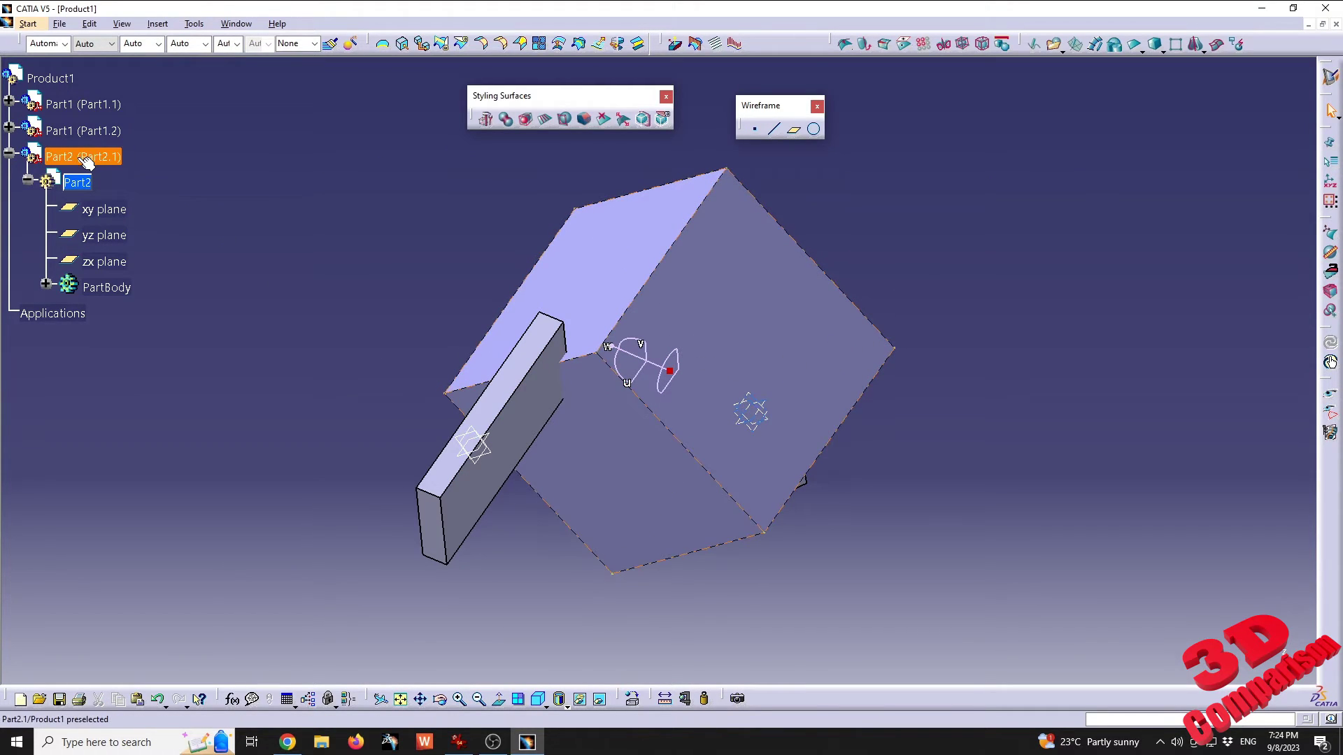
pyautogui.click(337, 227)
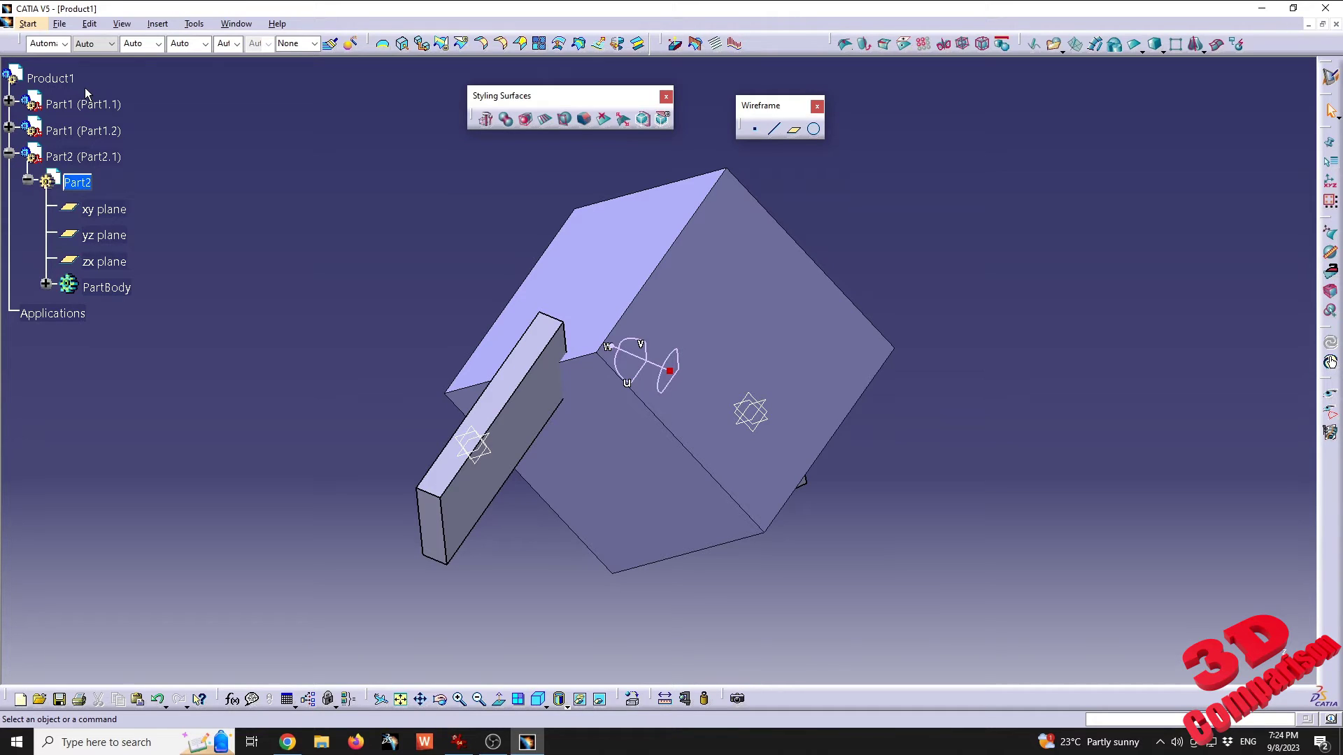
pyautogui.click(158, 24)
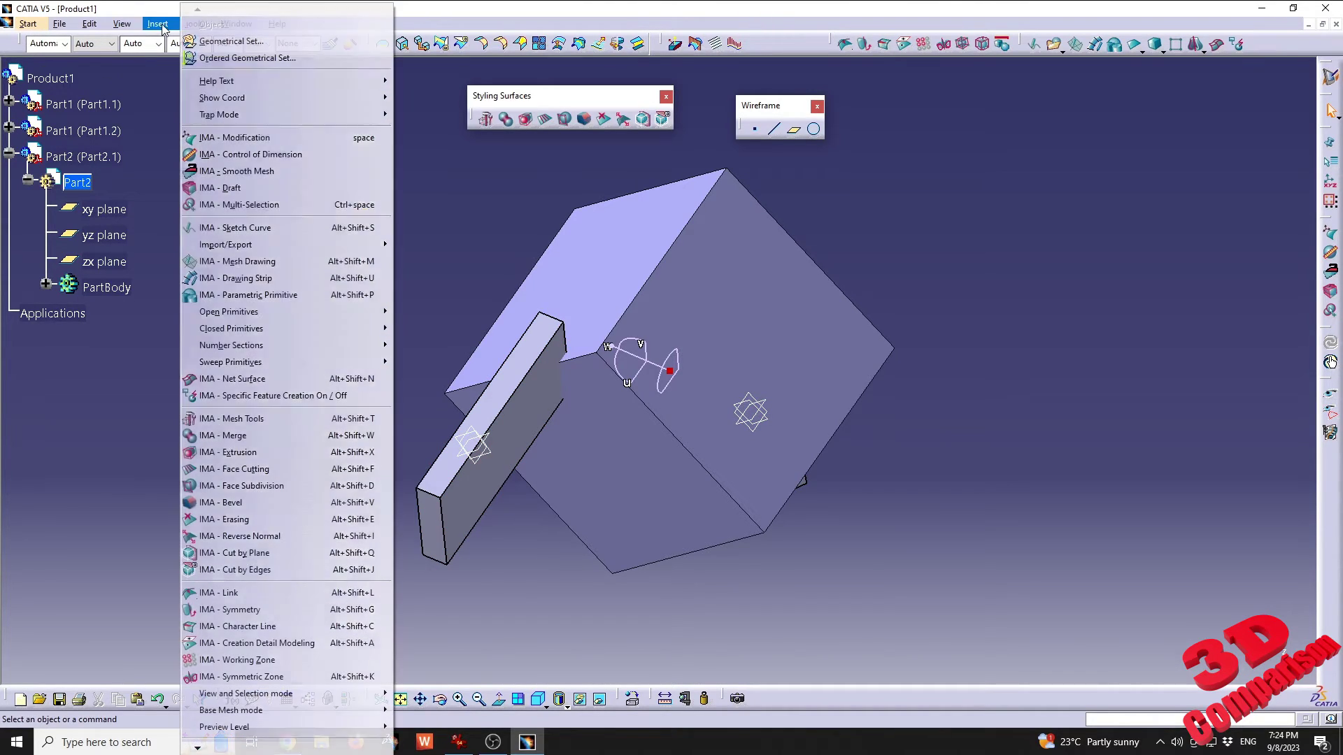
pyautogui.click(70, 102)
pyautogui.click(67, 79)
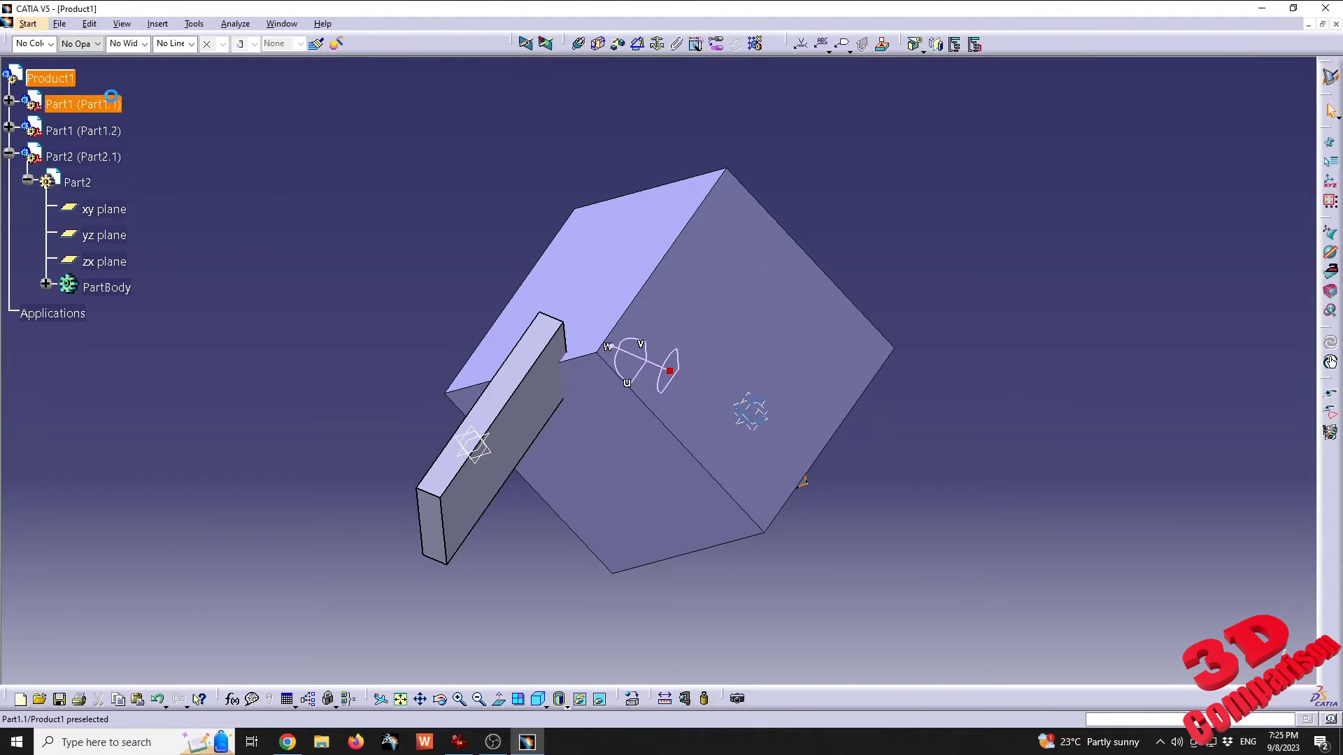
pyautogui.click(158, 23)
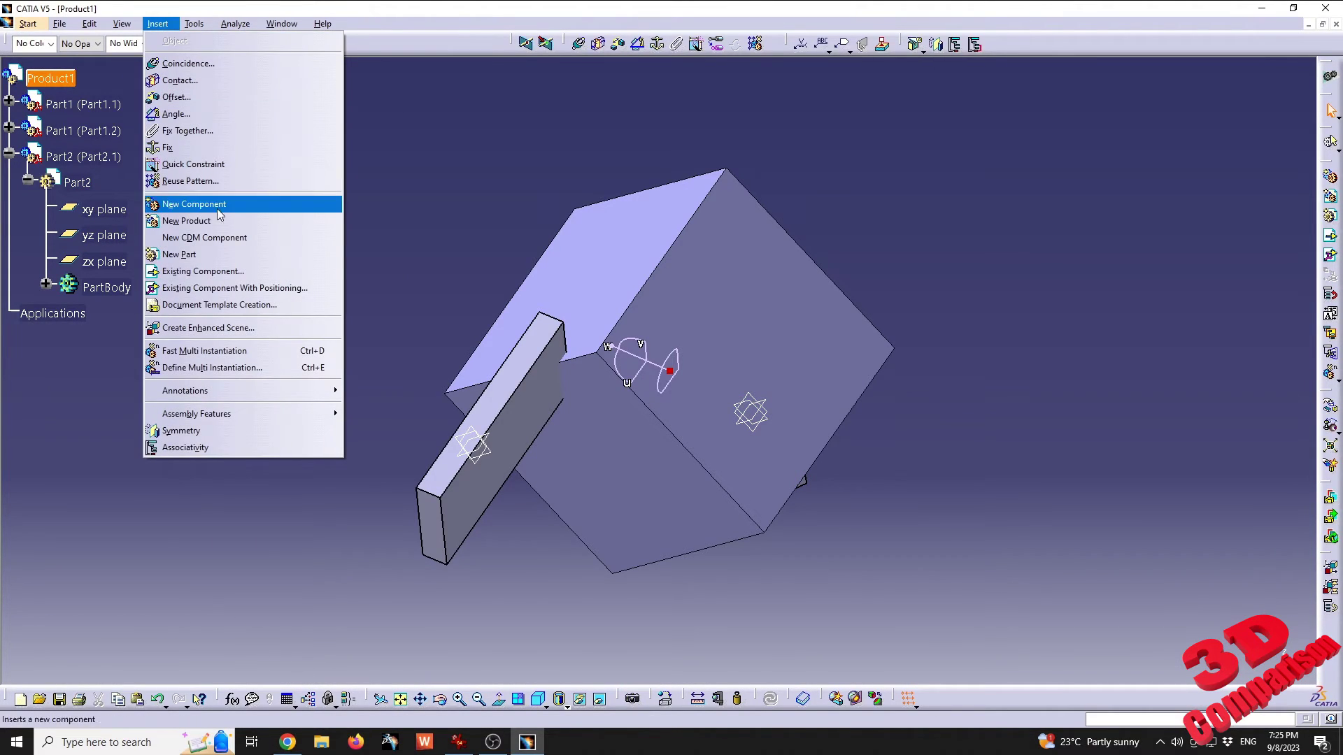
pyautogui.click(219, 254)
pyautogui.click(773, 420)
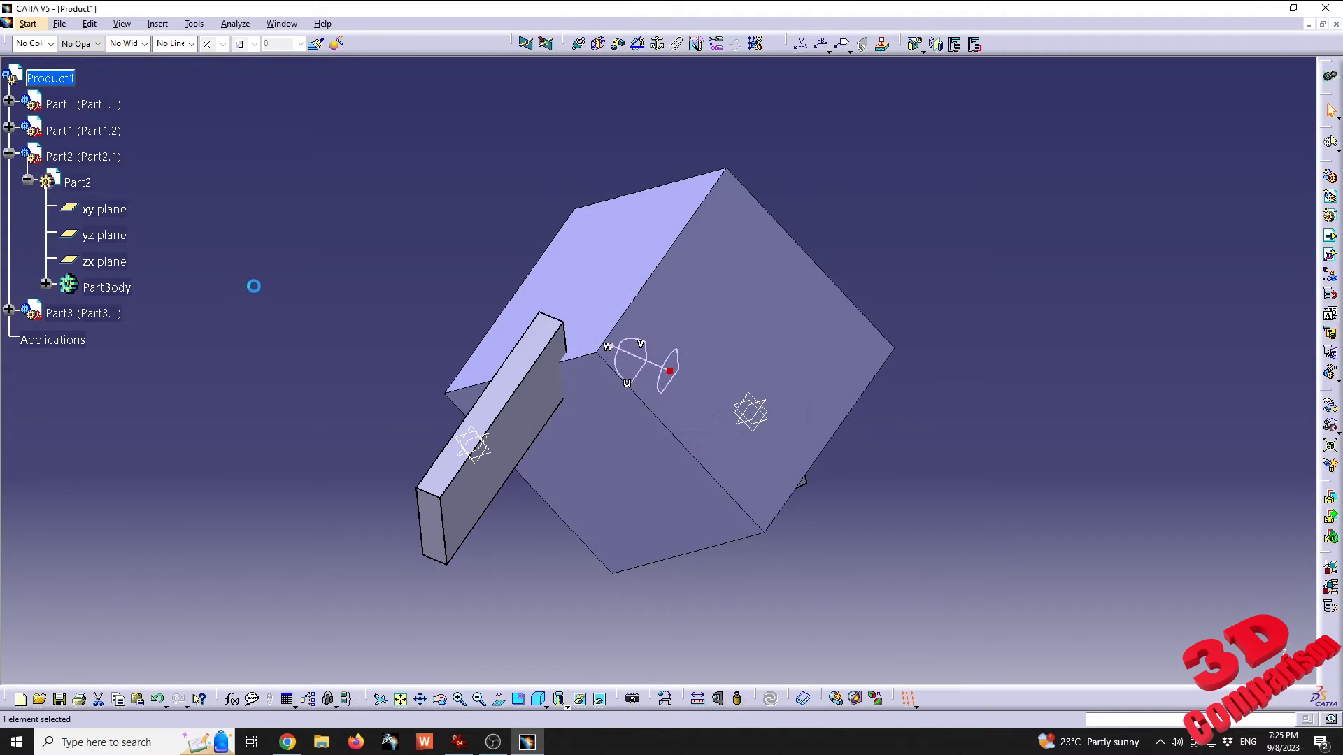
# - Activate Part3 and switch to the Digitized Shape Editor workbench
pyautogui.doubleClick(77, 339)
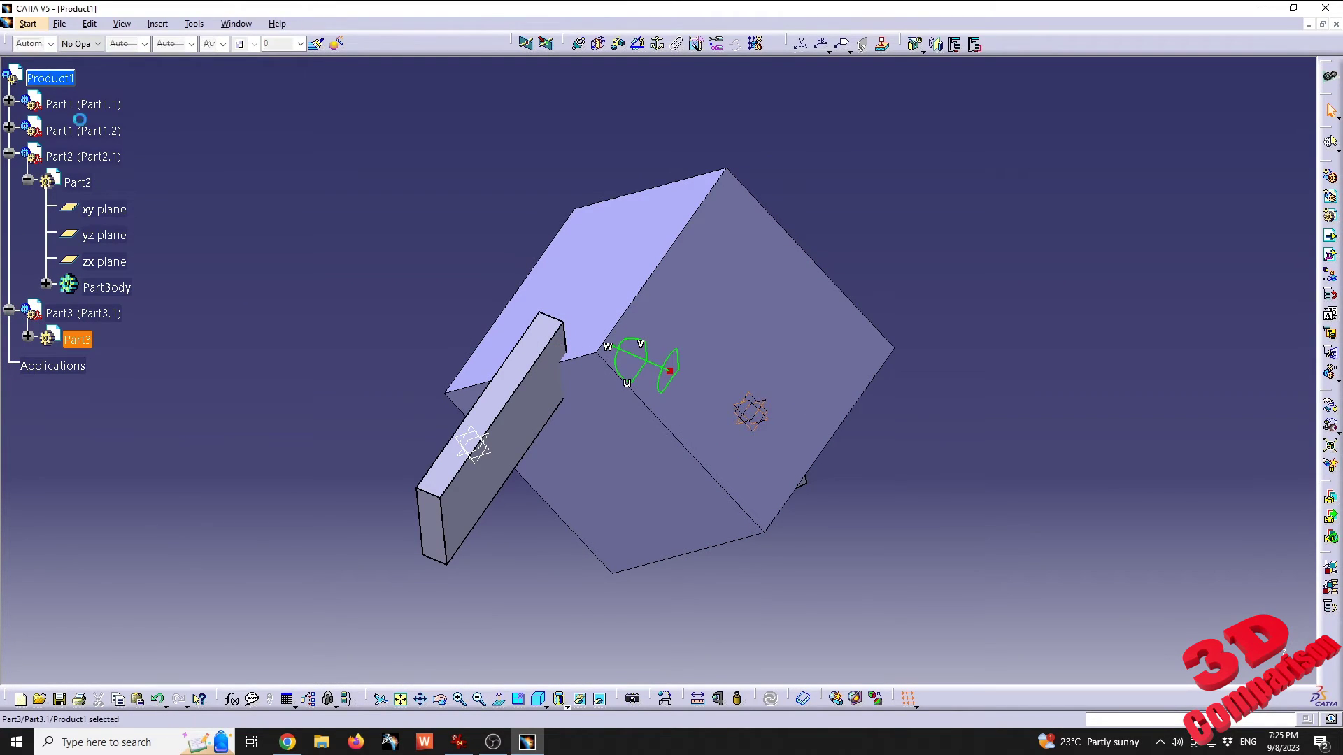
pyautogui.click(29, 26)
pyautogui.moveTo(44, 73)
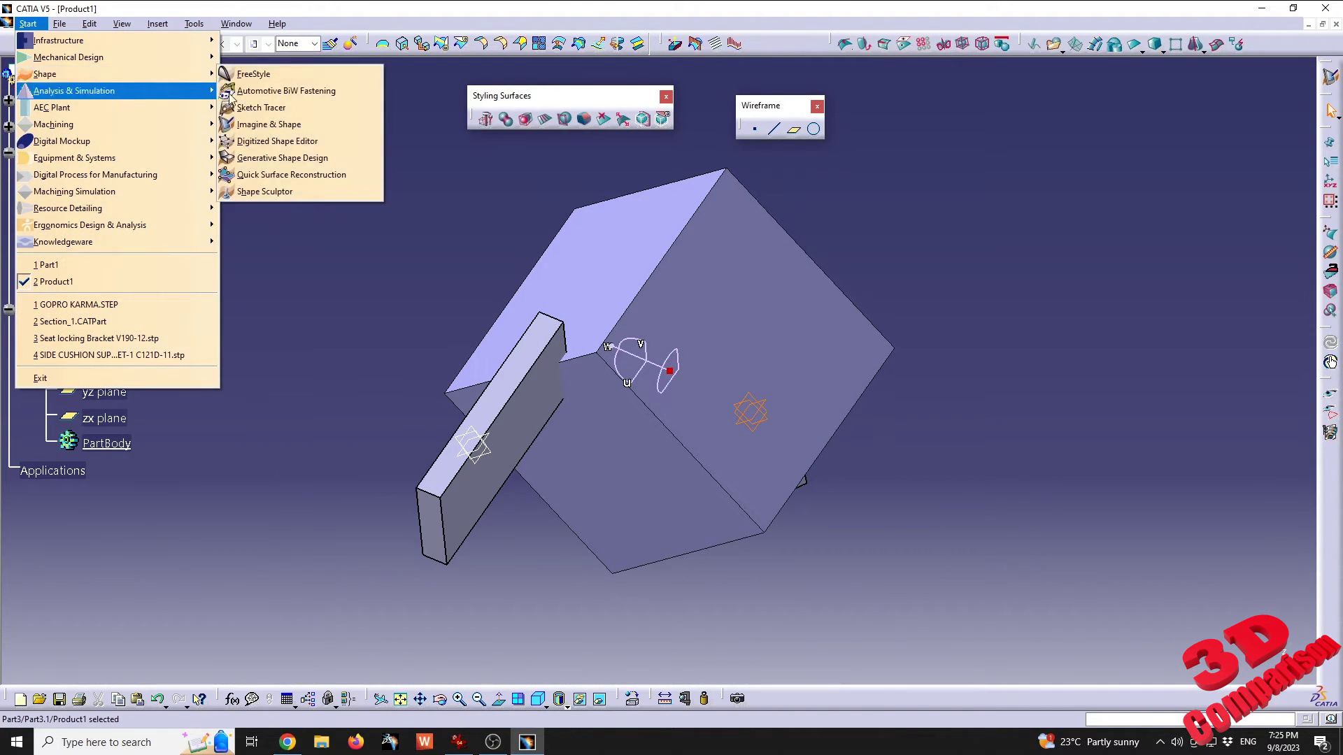
pyautogui.click(292, 142)
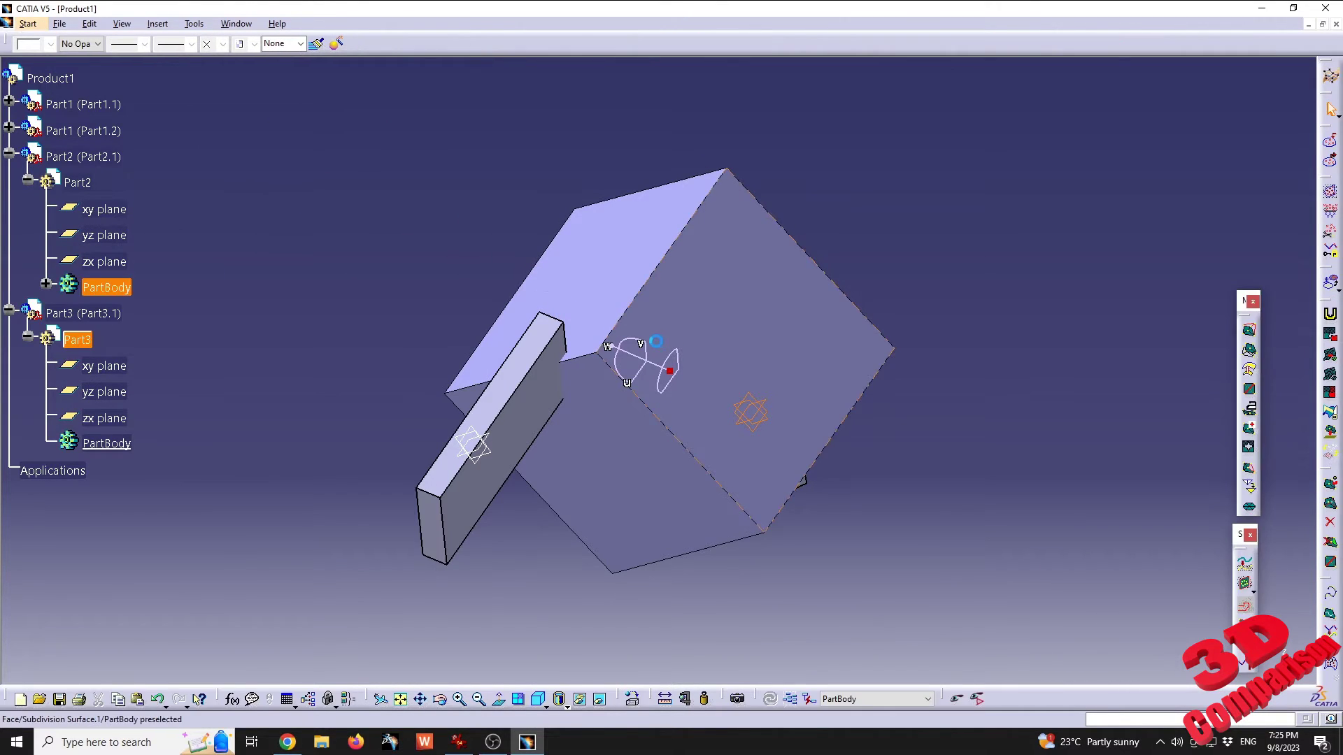
# - Import the Copper key STL file into Part3 with scale factor 1 and millimetres as the file unit
pyautogui.click(1329, 142)
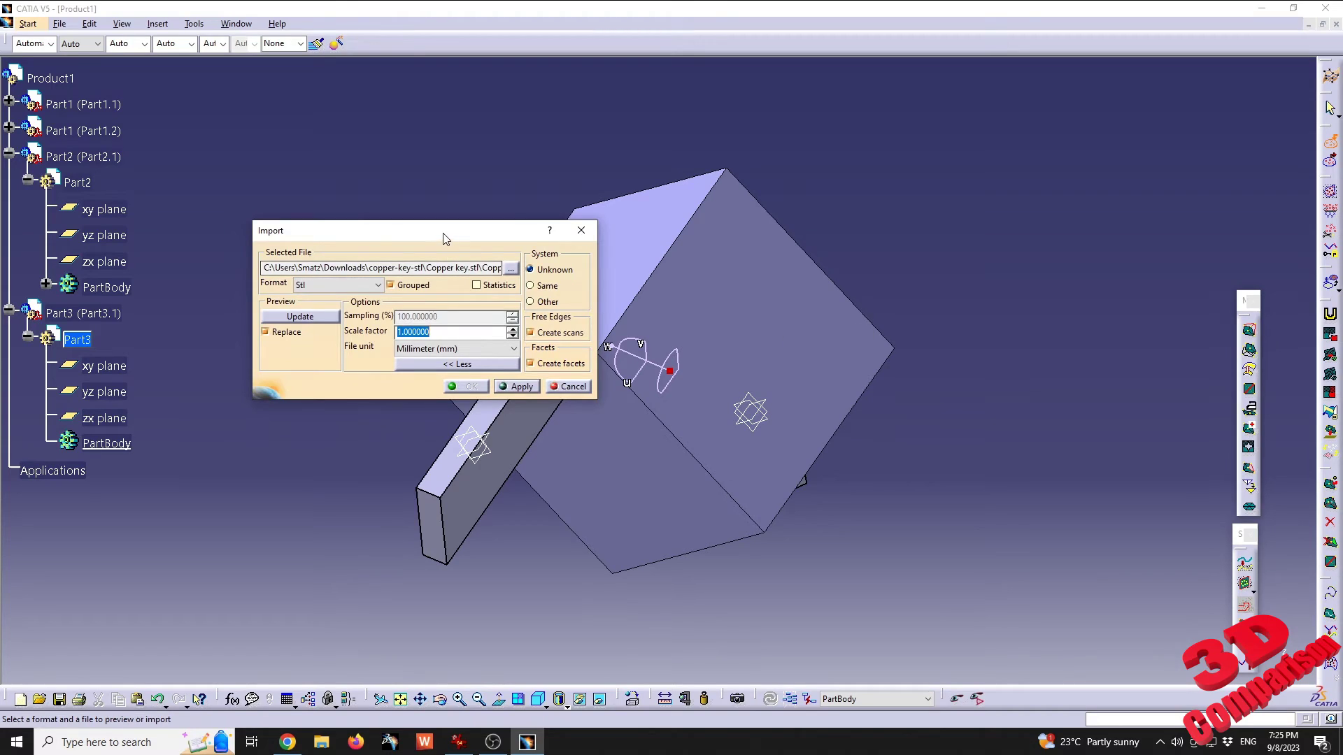
pyautogui.moveTo(448, 233); pyautogui.dragTo(361, 162)
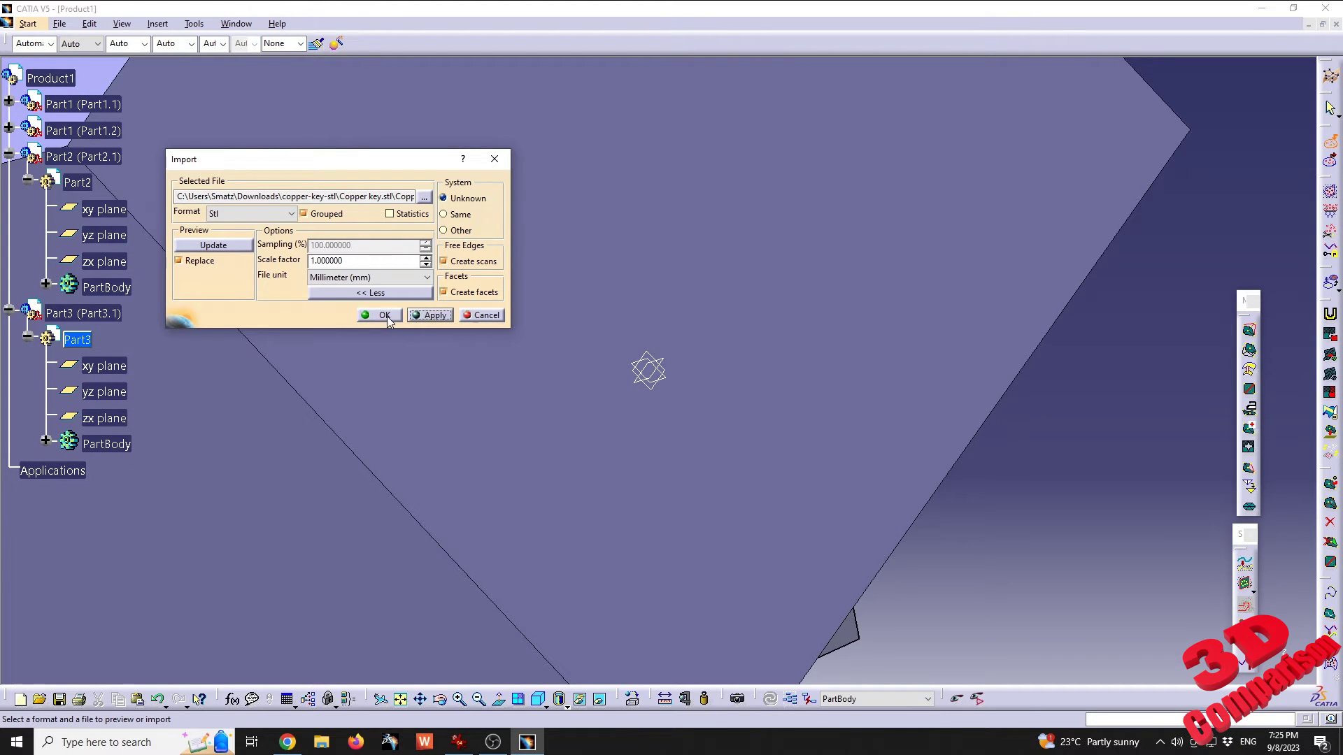
pyautogui.click(385, 315)
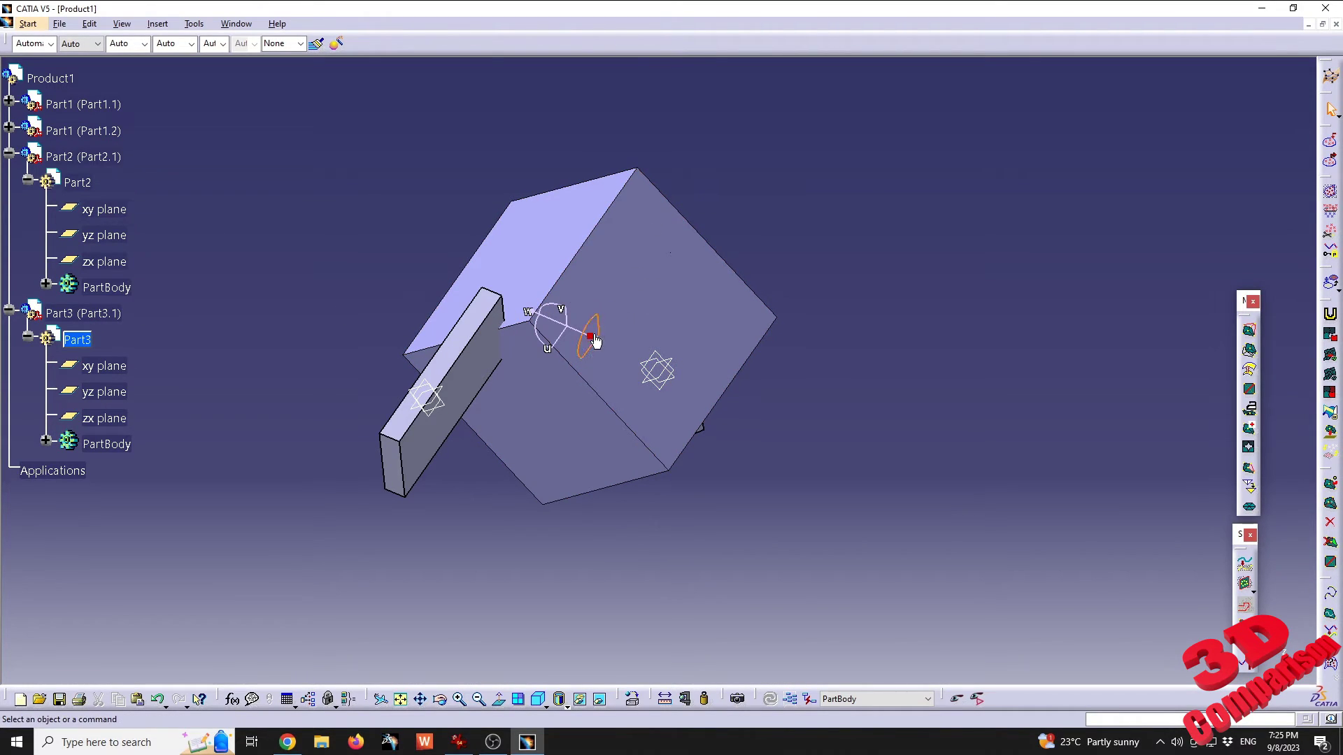
# - Activate Product1 and use the compass to move the box part clear of the two plates
pyautogui.moveTo(687, 299); pyautogui.dragTo(1180, 179)
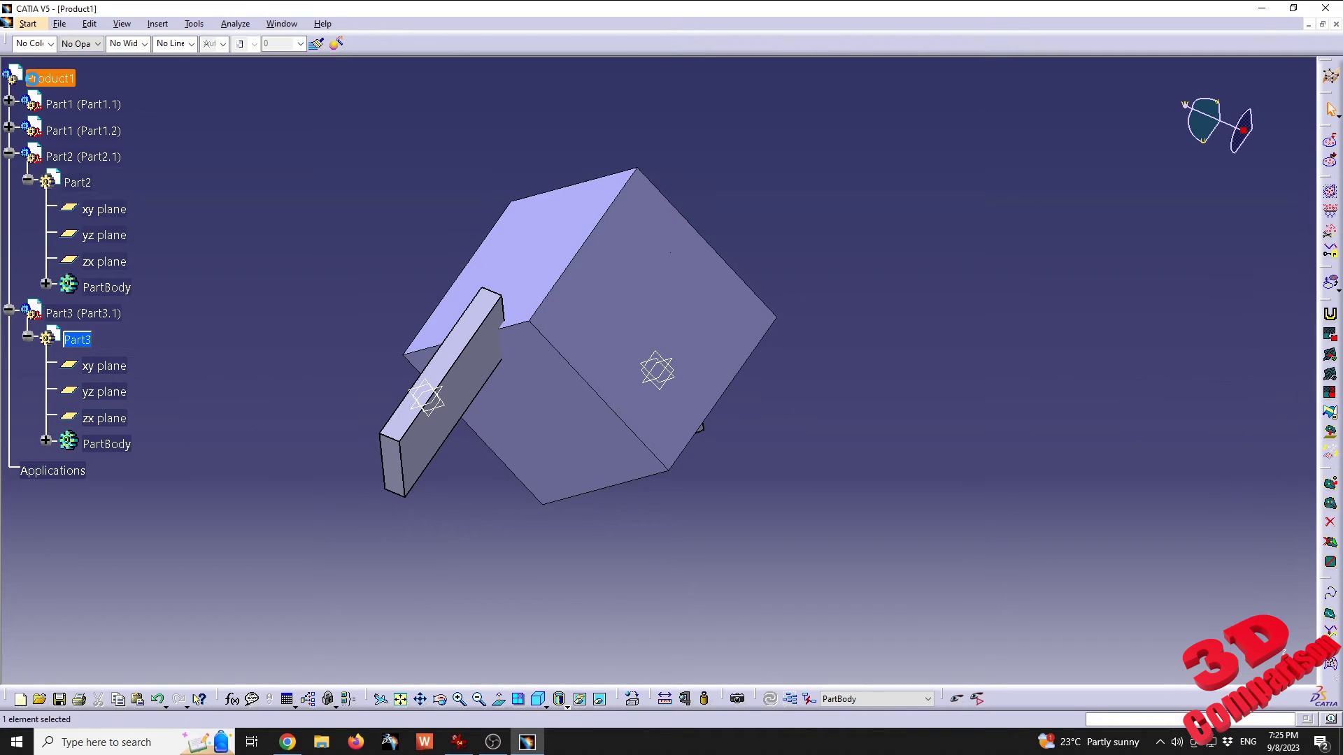
pyautogui.moveTo(1243, 133); pyautogui.dragTo(926, 400)
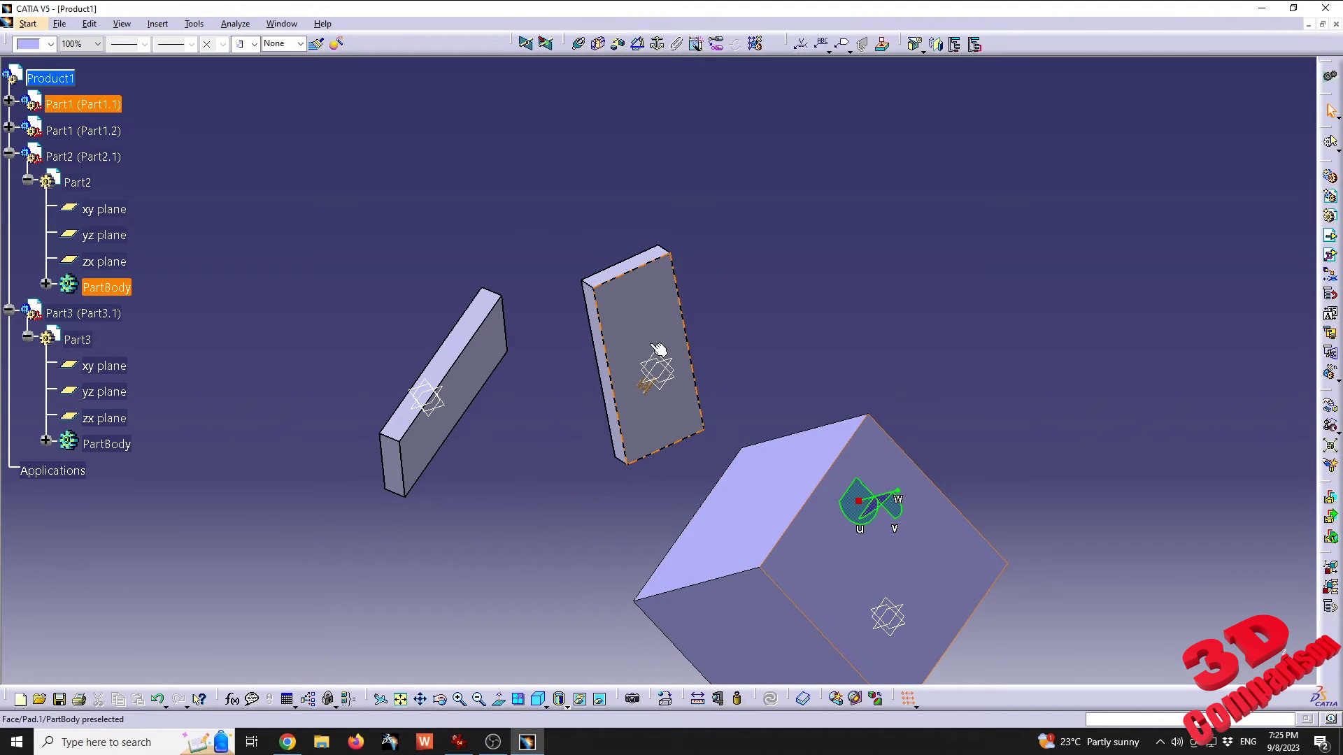
# - Place the compass on the first Part1 instance and move that plate away from the imported key
pyautogui.moveTo(657, 350); pyautogui.dragTo(747, 477, button='middle')
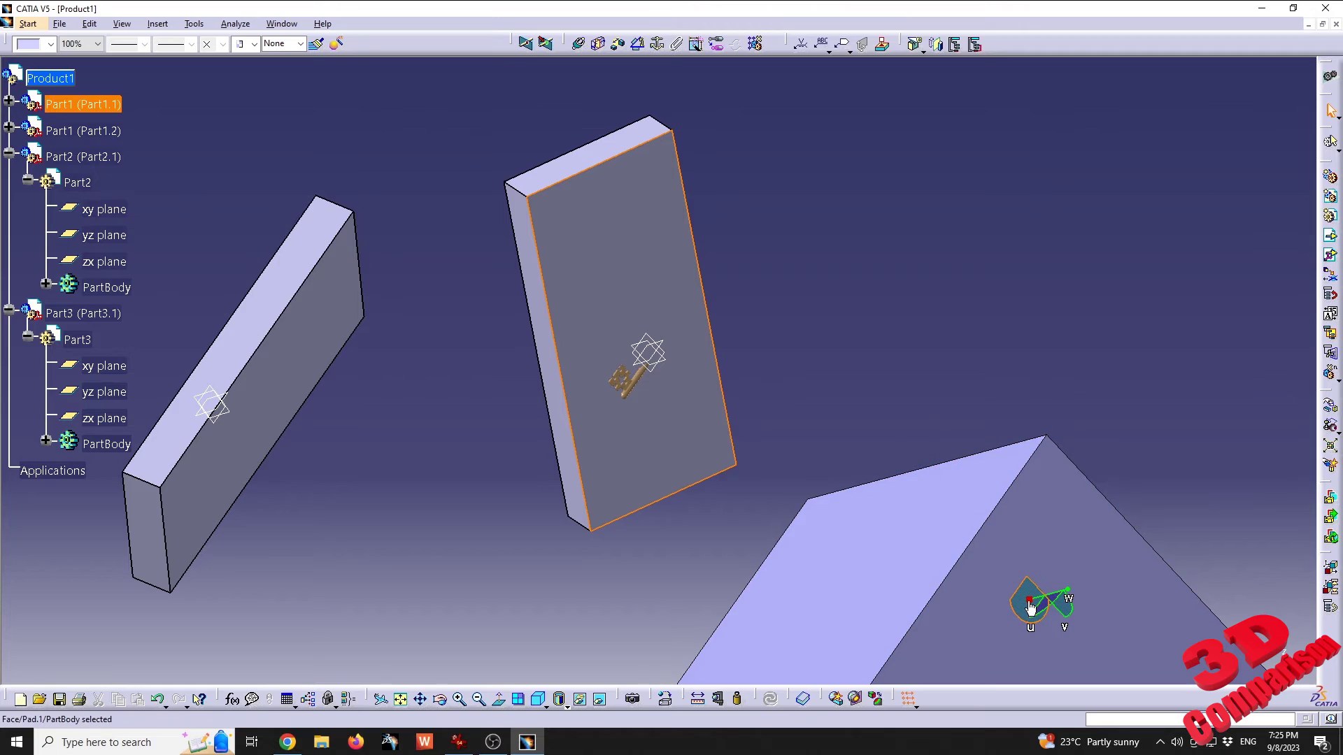
pyautogui.moveTo(1030, 607); pyautogui.dragTo(861, 291)
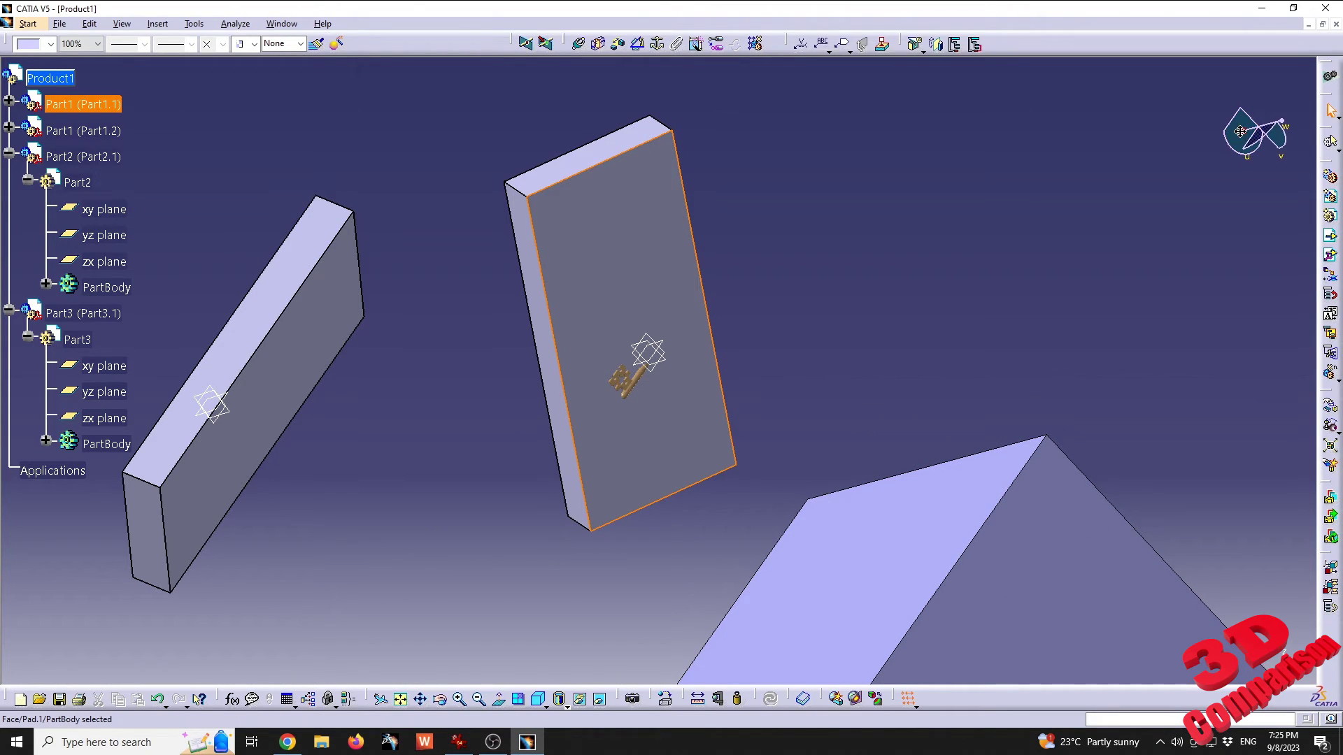
pyautogui.moveTo(622, 269); pyautogui.dragTo(535, 228)
pyautogui.click(788, 312)
# - Display the assembly in wireframe mode and examine the triangular mesh of the copper key up close
pyautogui.middleClick(730, 339)
pyautogui.moveTo(730, 338); pyautogui.dragTo(873, 294, button='middle')
pyautogui.click(566, 705)
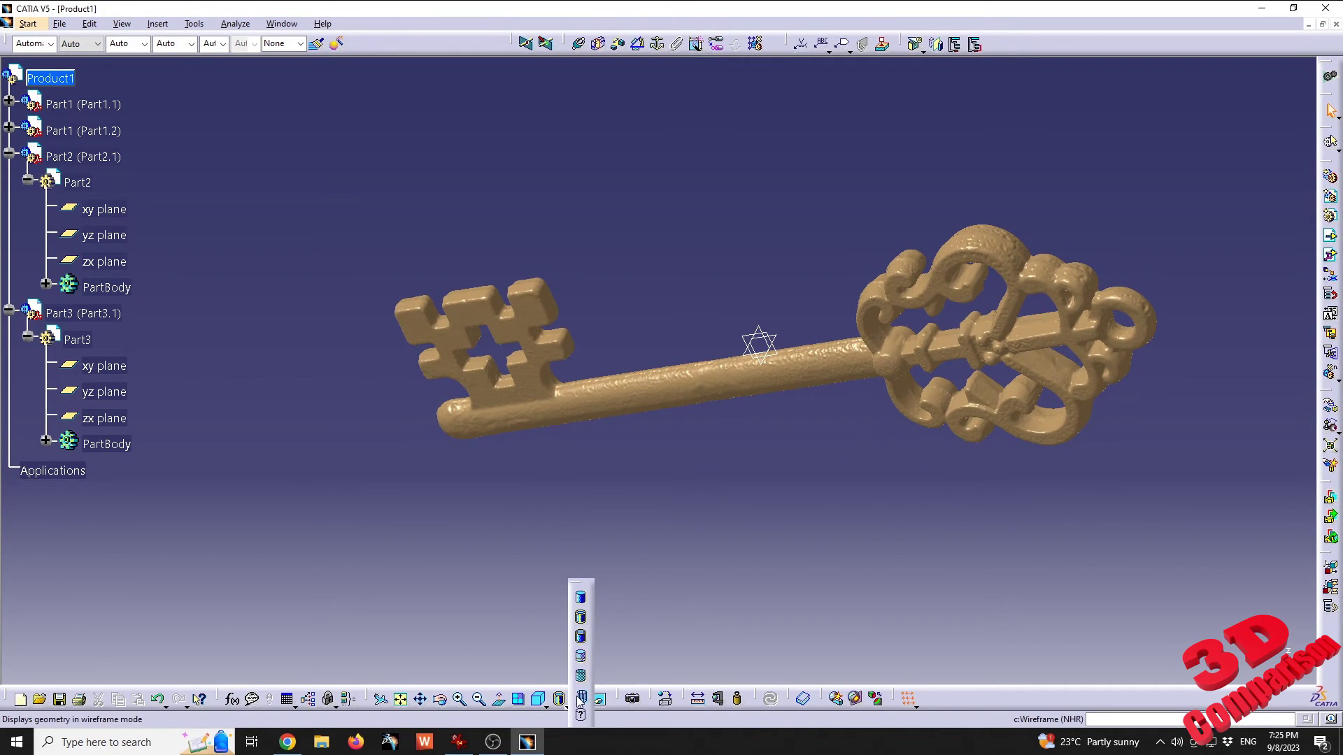
pyautogui.click(579, 701)
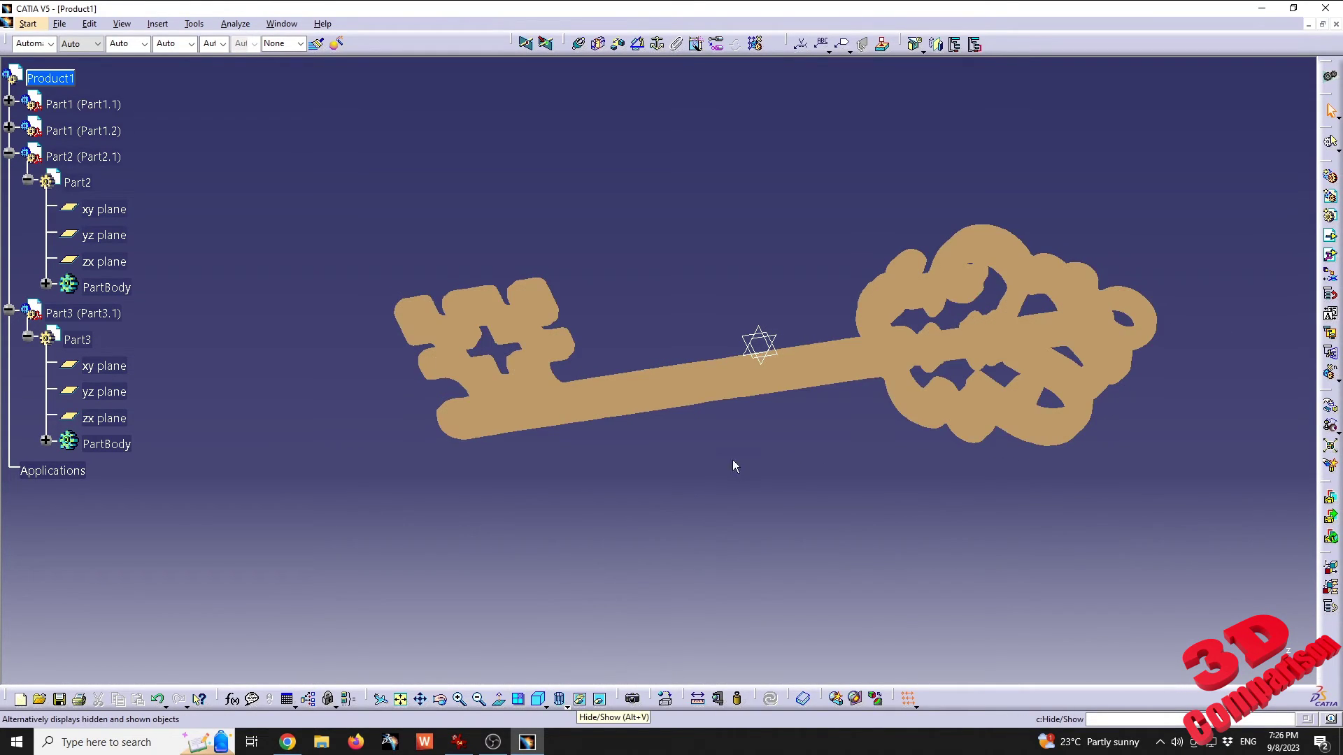
pyautogui.moveTo(732, 465)
pyautogui.mouseDown(button='middle')
pyautogui.moveTo(465, 510)
pyautogui.moveTo(495, 413)
pyautogui.moveTo(682, 354)
pyautogui.mouseUp(button='middle')
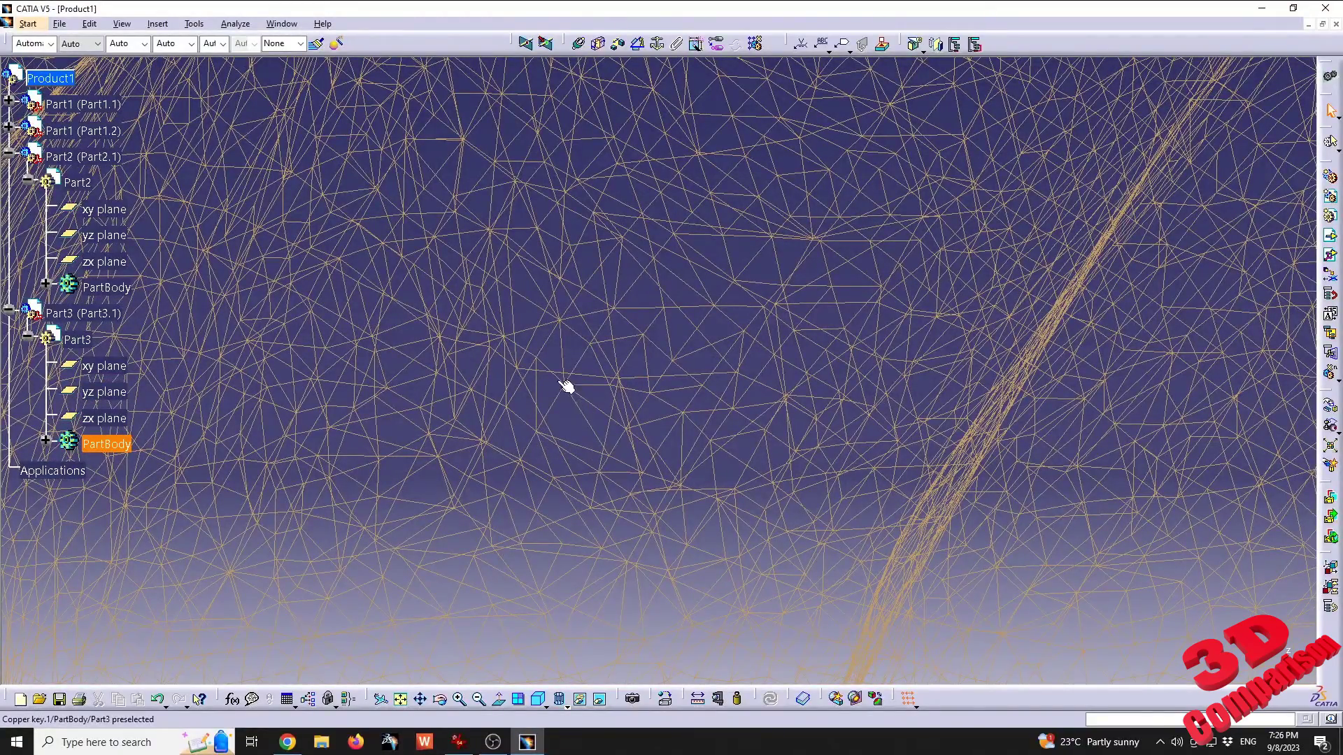
pyautogui.moveTo(562, 409)
pyautogui.mouseDown(button='middle')
pyautogui.moveTo(651, 557)
pyautogui.moveTo(683, 328)
pyautogui.moveTo(691, 391)
pyautogui.moveTo(589, 471)
pyautogui.moveTo(645, 385)
pyautogui.moveTo(666, 480)
pyautogui.moveTo(642, 285)
pyautogui.moveTo(680, 291)
pyautogui.moveTo(627, 384)
pyautogui.moveTo(665, 419)
pyautogui.moveTo(656, 356)
pyautogui.moveTo(575, 532)
pyautogui.mouseUp(button='middle')
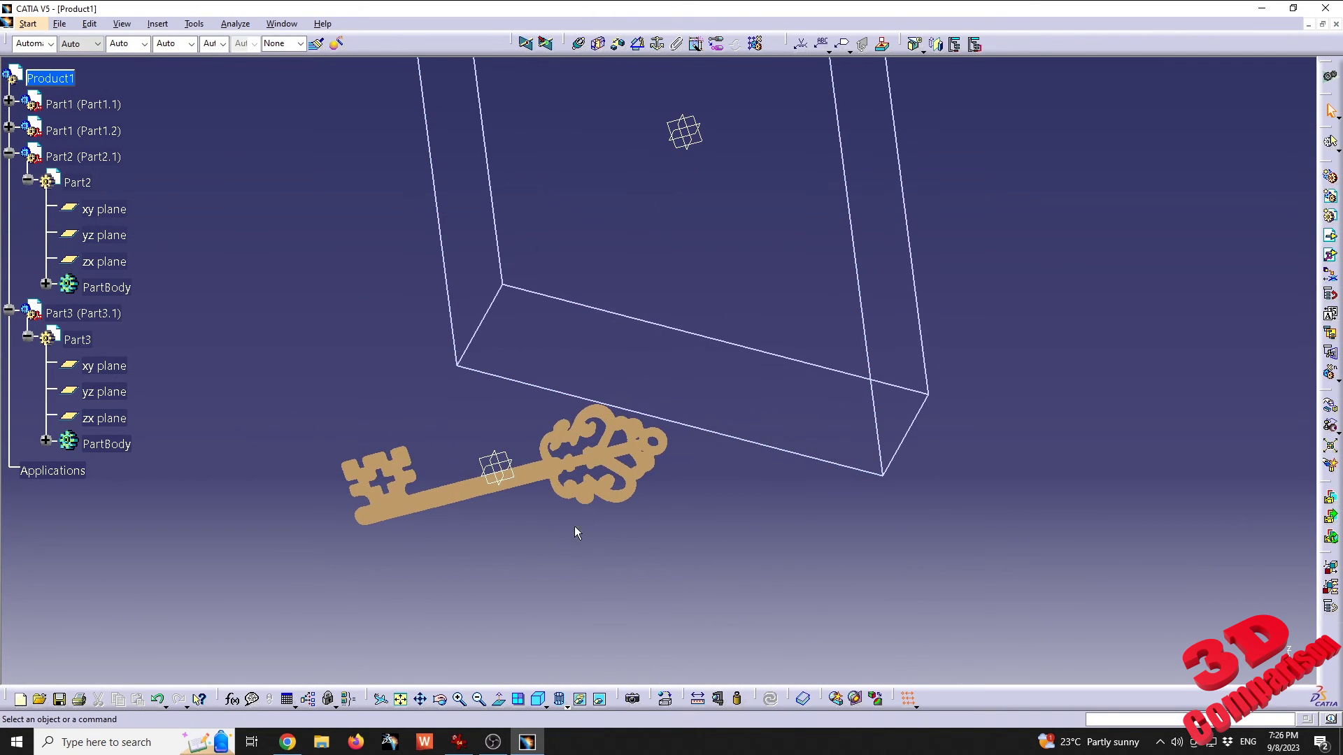
# - Display the assembly shaded with edges, and set the compass to snap automatically to the selected copper key
pyautogui.click(561, 700)
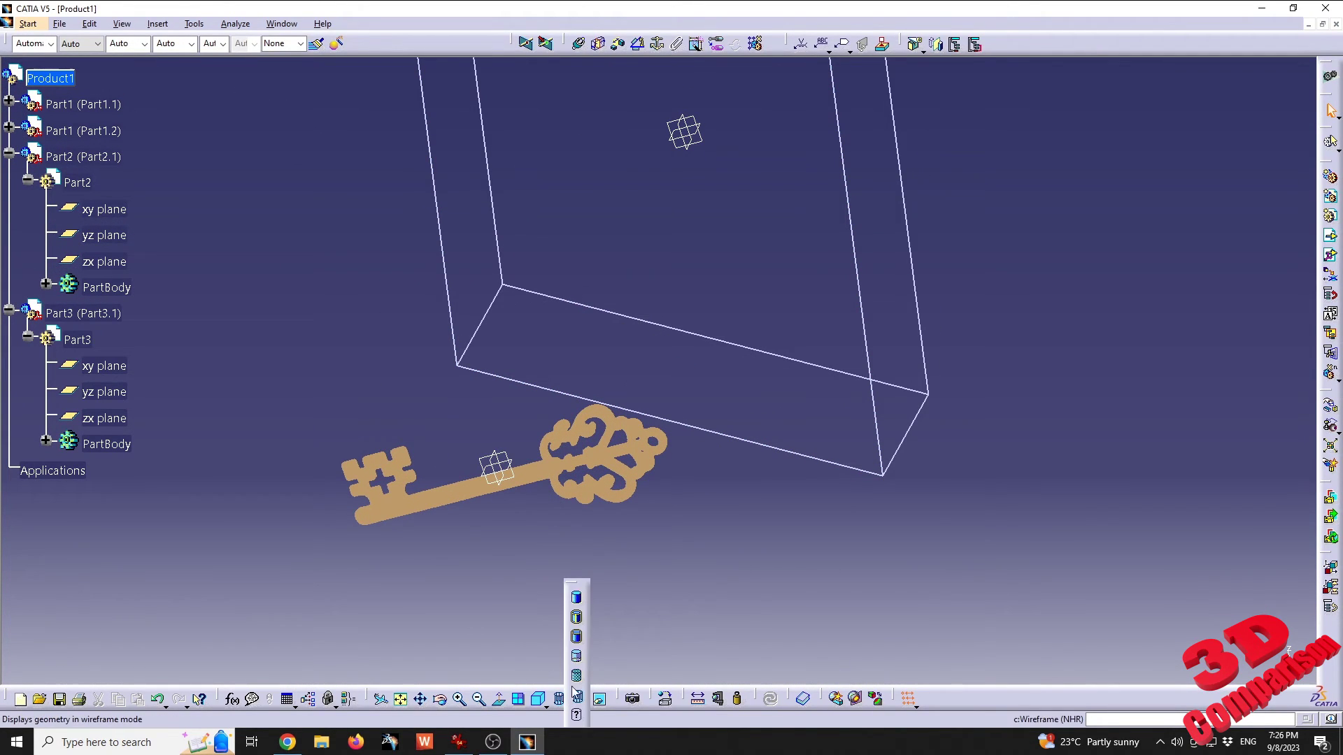
pyautogui.click(576, 618)
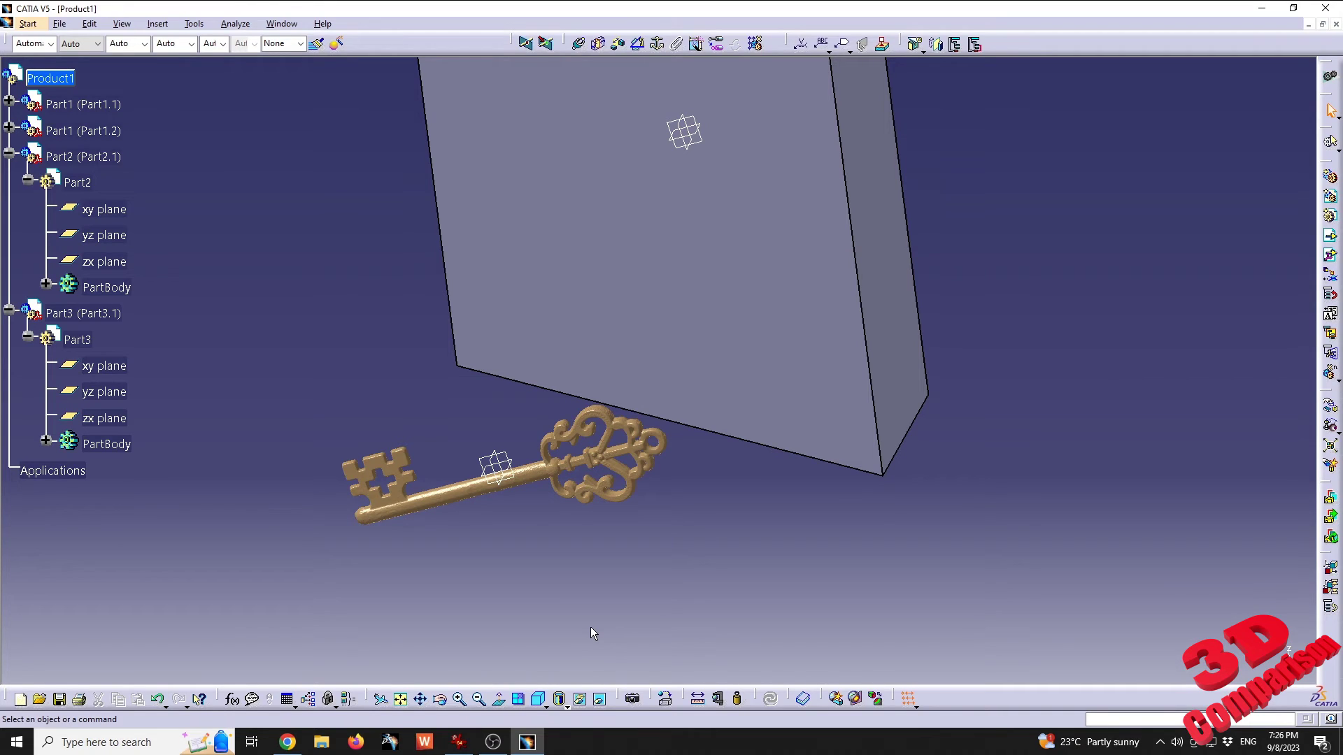
pyautogui.click(580, 469)
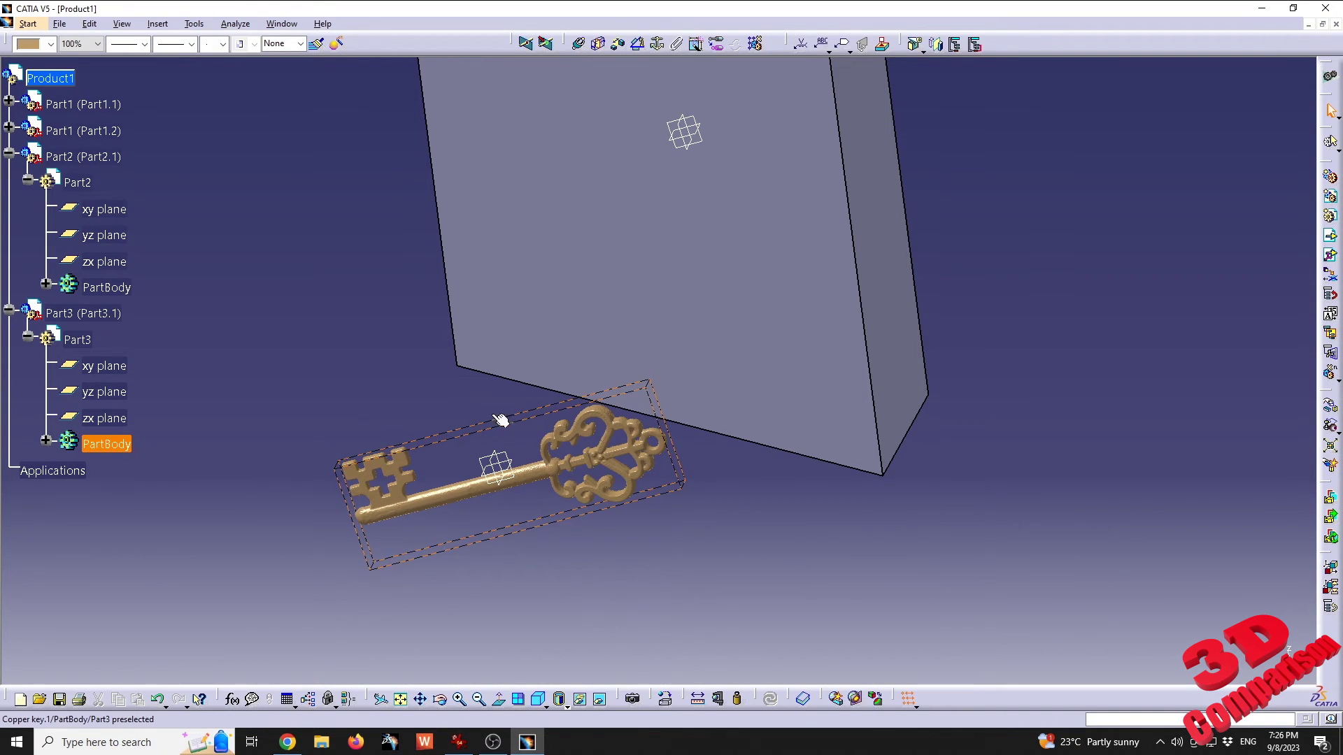
pyautogui.moveTo(580, 469); pyautogui.dragTo(635, 230, button='middle')
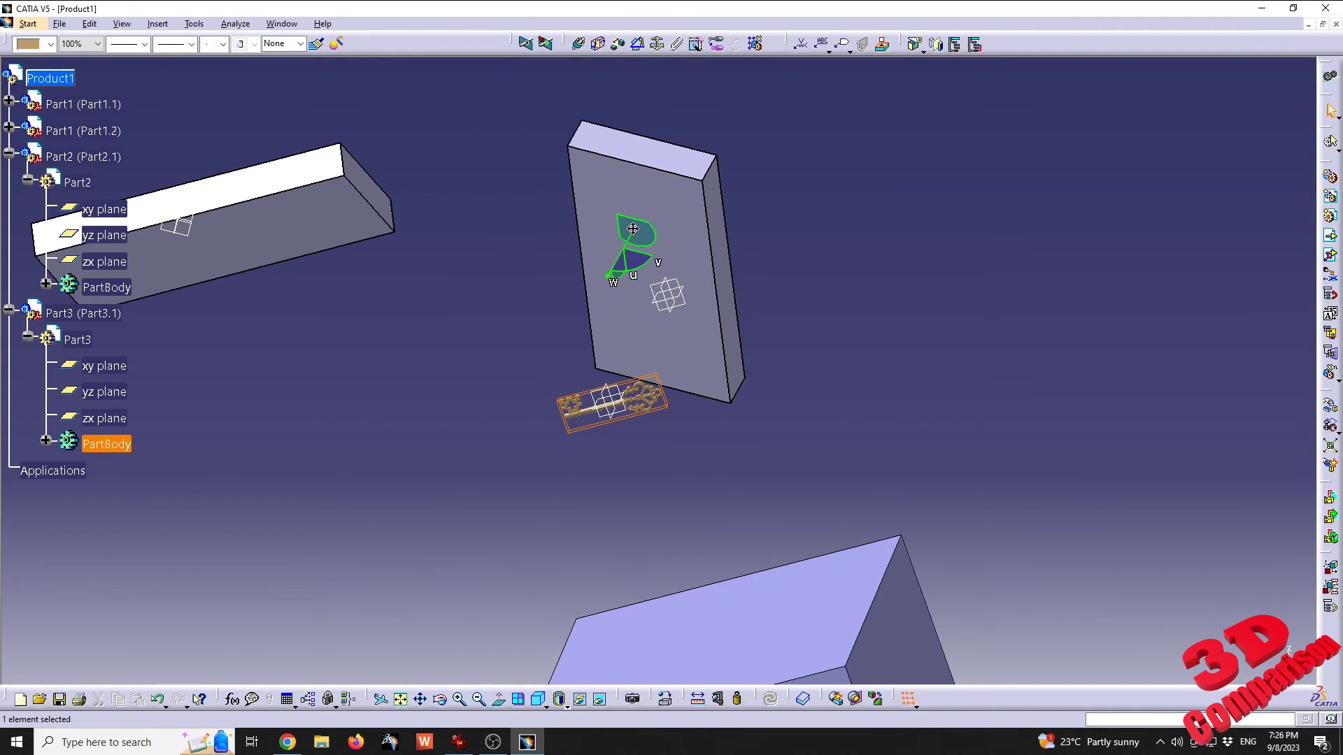
pyautogui.moveTo(633, 229); pyautogui.dragTo(1135, 172)
pyautogui.rightClick(1245, 140)
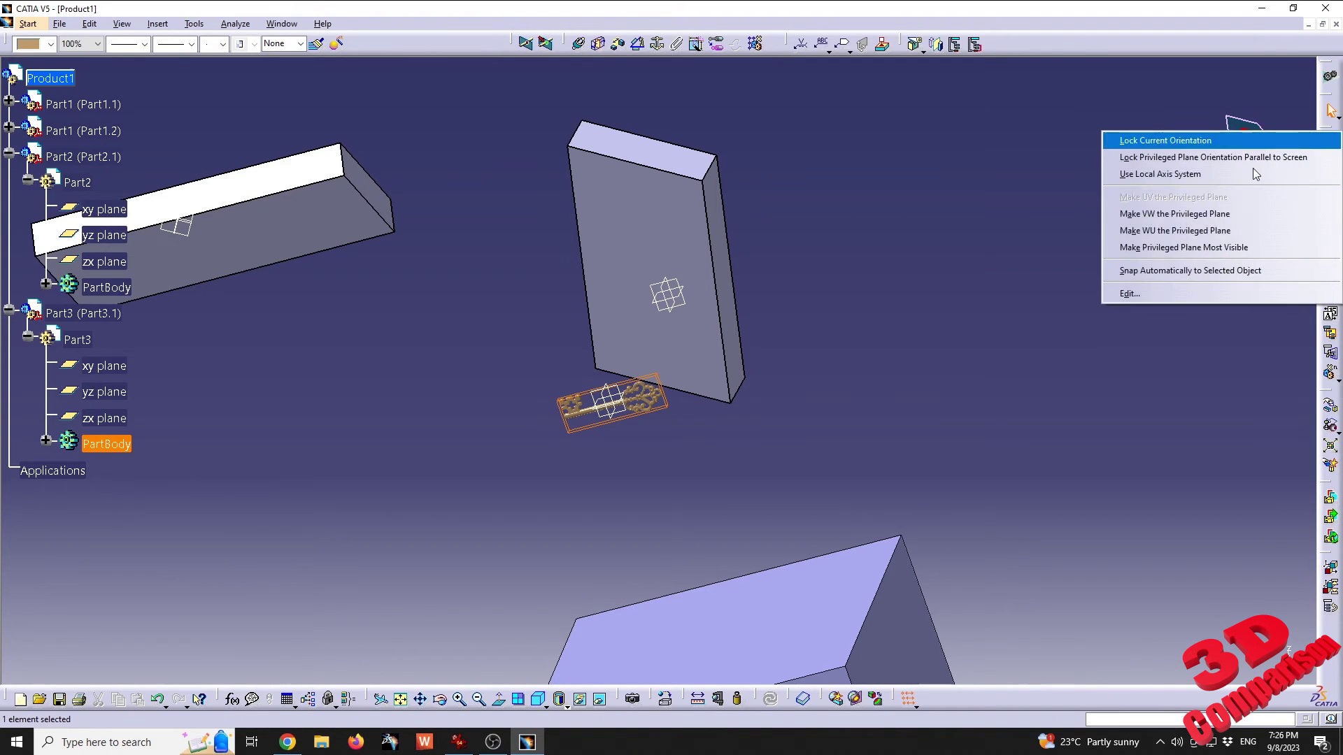
pyautogui.click(1218, 271)
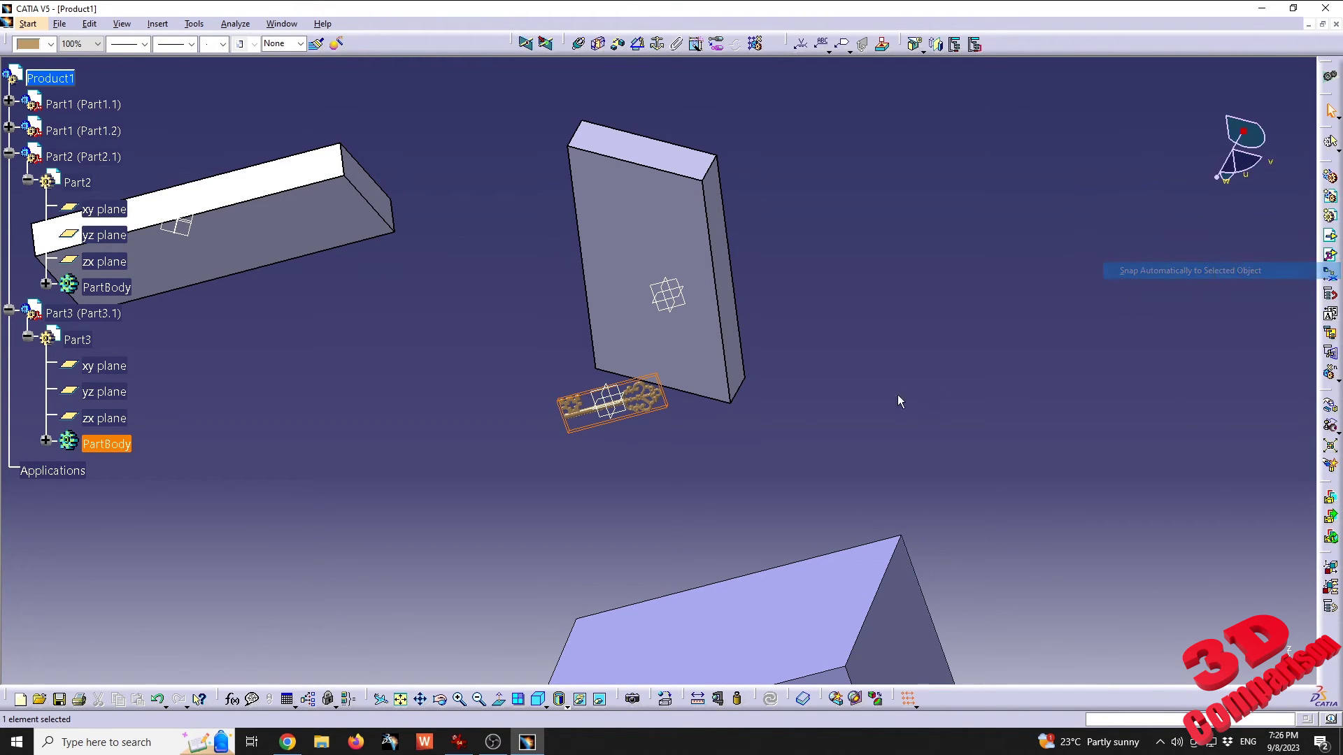
pyautogui.click(651, 348)
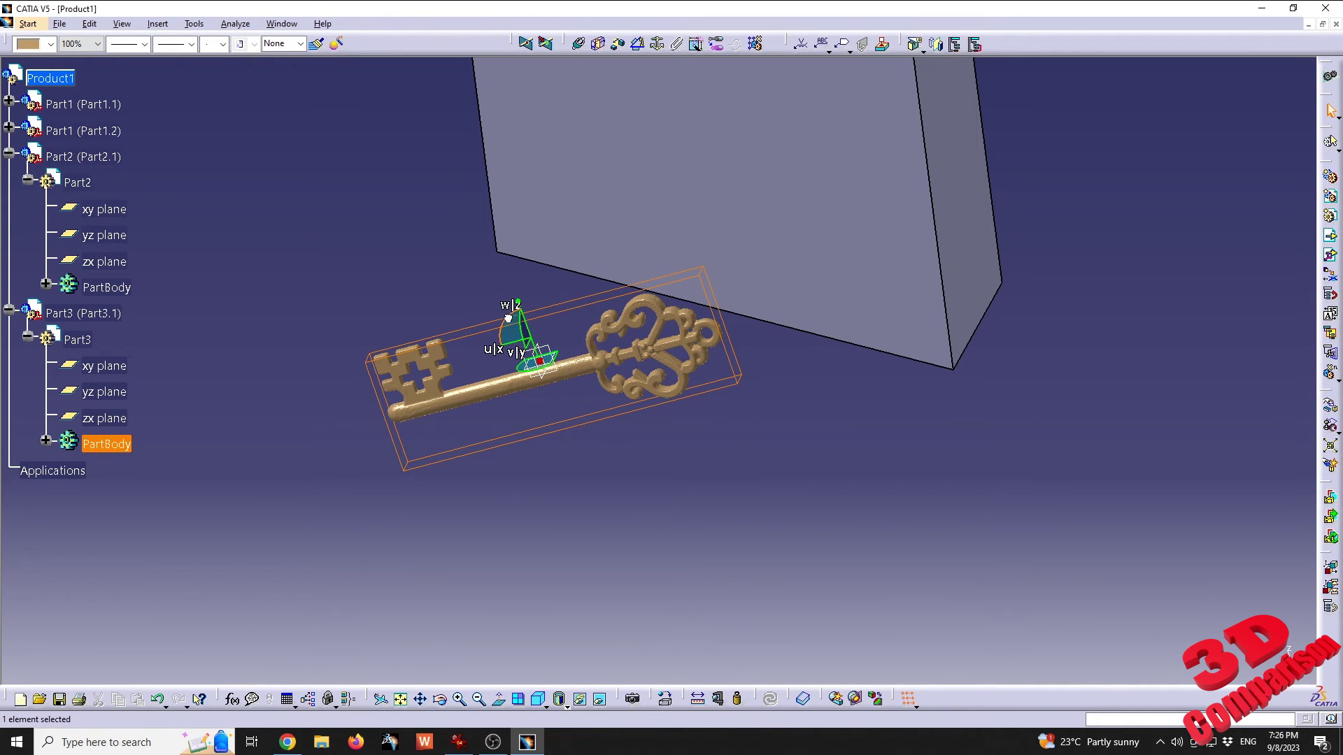
# - Rotate the copper key slightly about the compass's V and W axes, and clear the selection
pyautogui.moveTo(509, 318)
pyautogui.mouseDown()
pyautogui.moveTo(543, 308)
pyautogui.moveTo(466, 329)
pyautogui.moveTo(531, 311)
pyautogui.mouseUp()
pyautogui.moveTo(532, 311); pyautogui.dragTo(671, 408, button='middle')
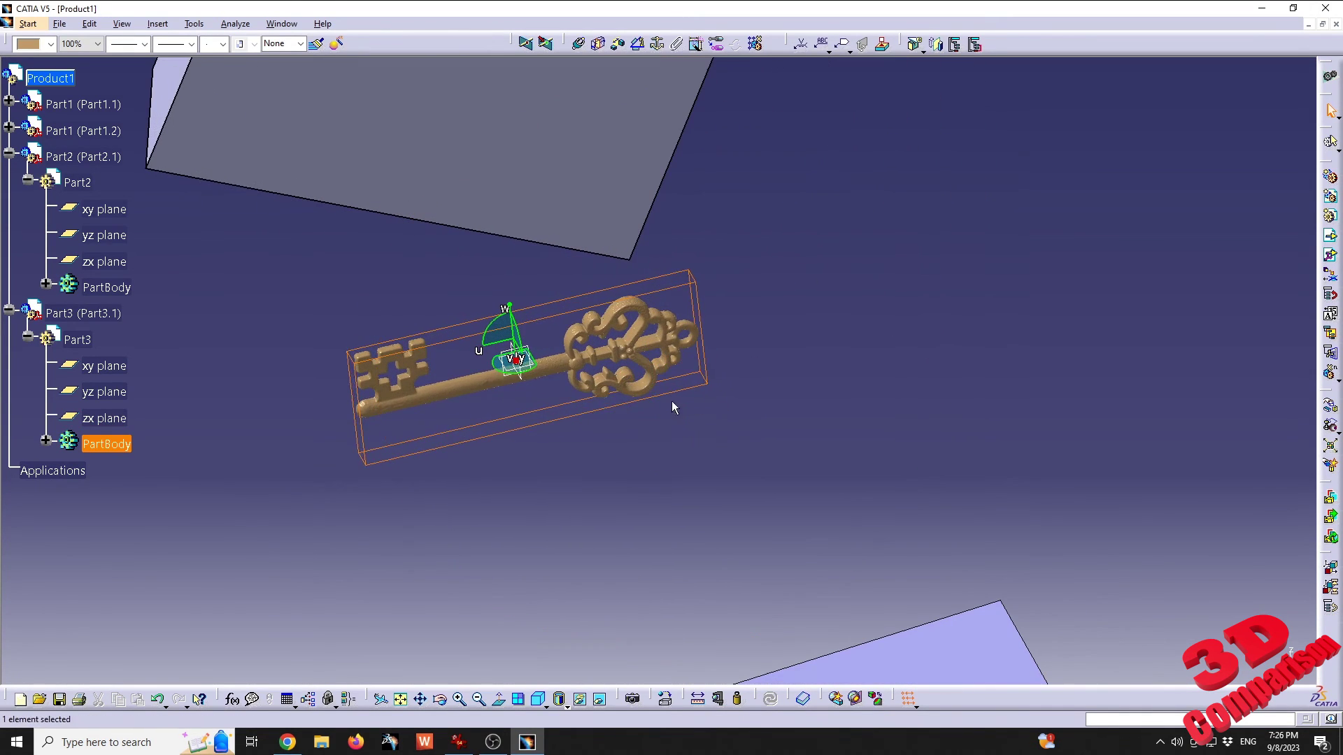
pyautogui.moveTo(509, 378); pyautogui.dragTo(430, 445)
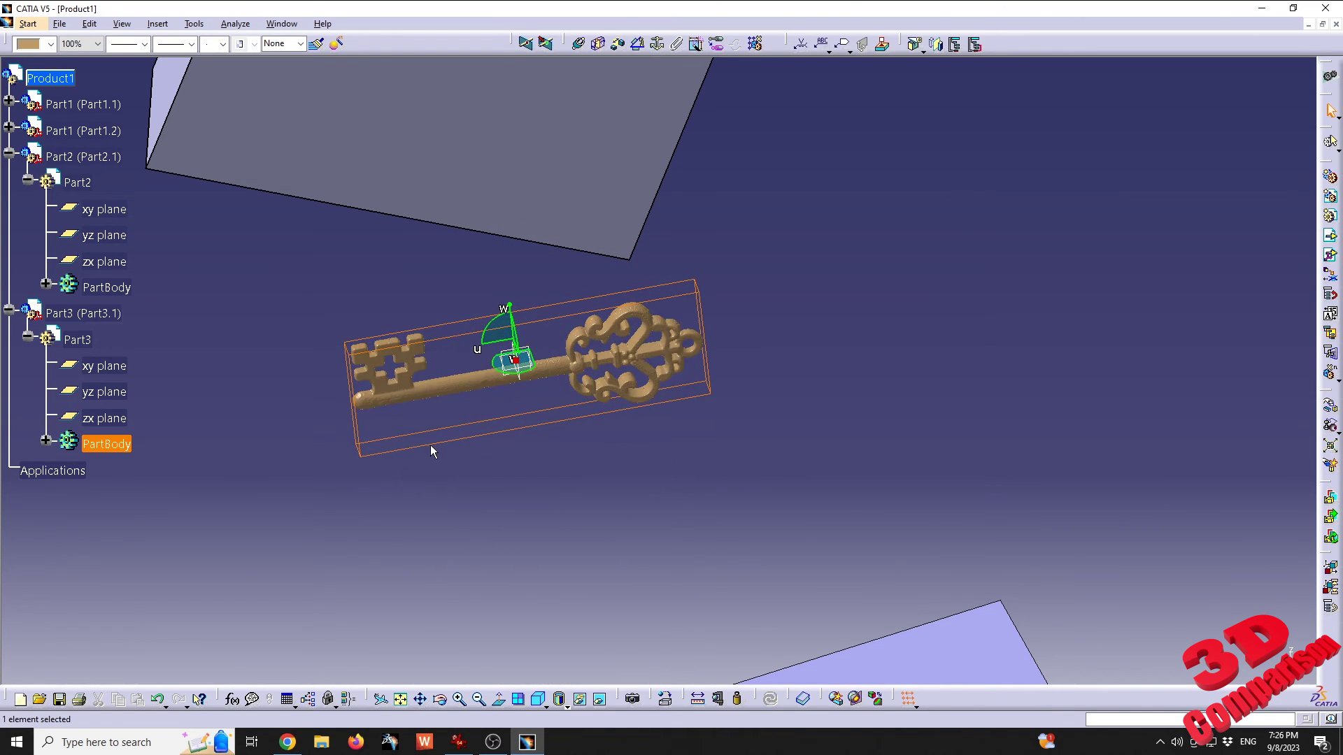
pyautogui.keyDown('ctrl'); pyautogui.moveTo(396, 430); pyautogui.dragTo(672, 496, button='middle'); pyautogui.keyUp('ctrl')
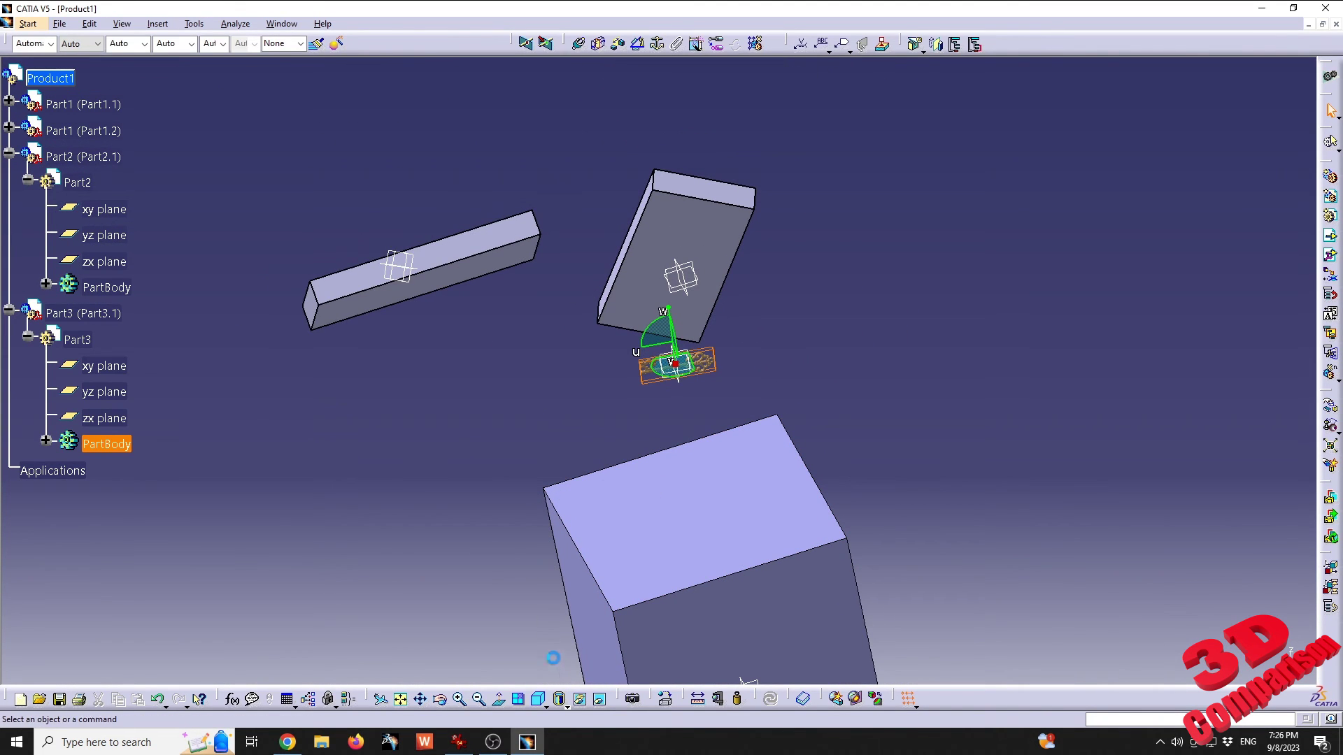
pyautogui.moveTo(557, 666); pyautogui.dragTo(98, 384)
pyautogui.moveTo(741, 371); pyautogui.dragTo(1186, 549)
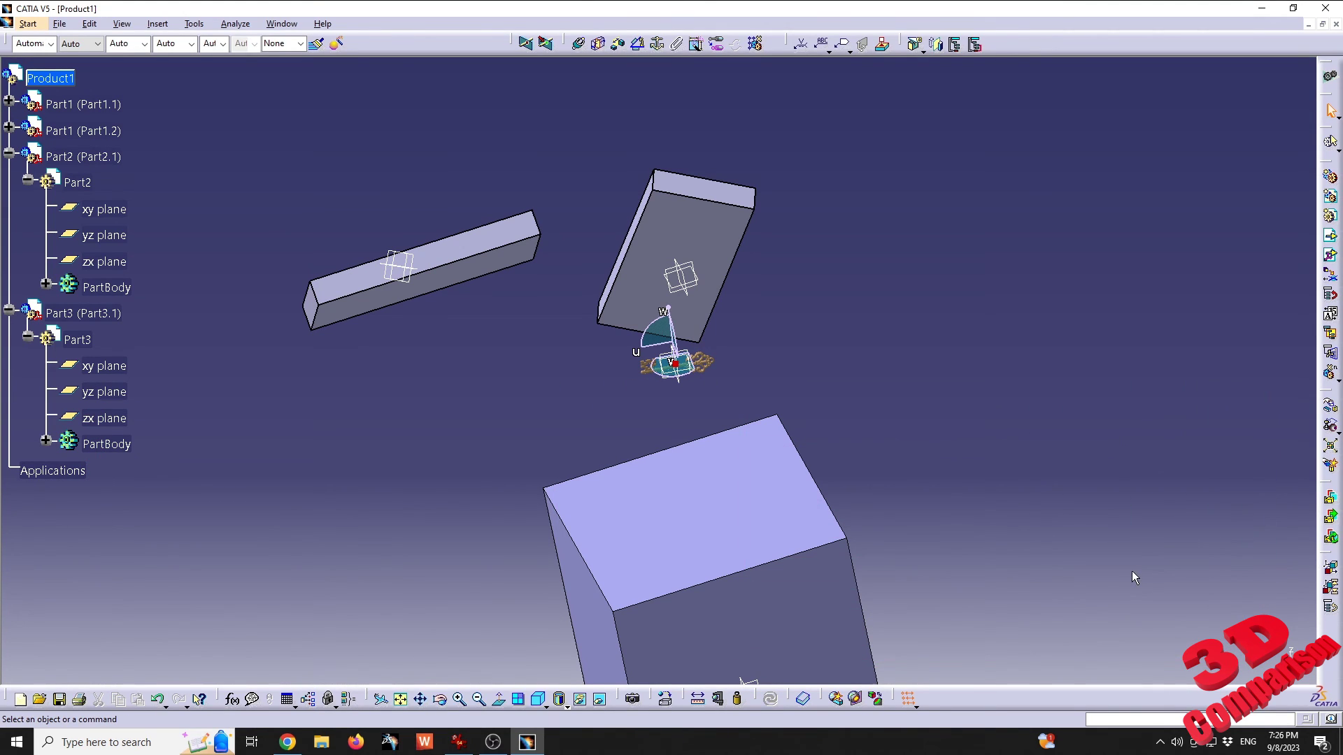